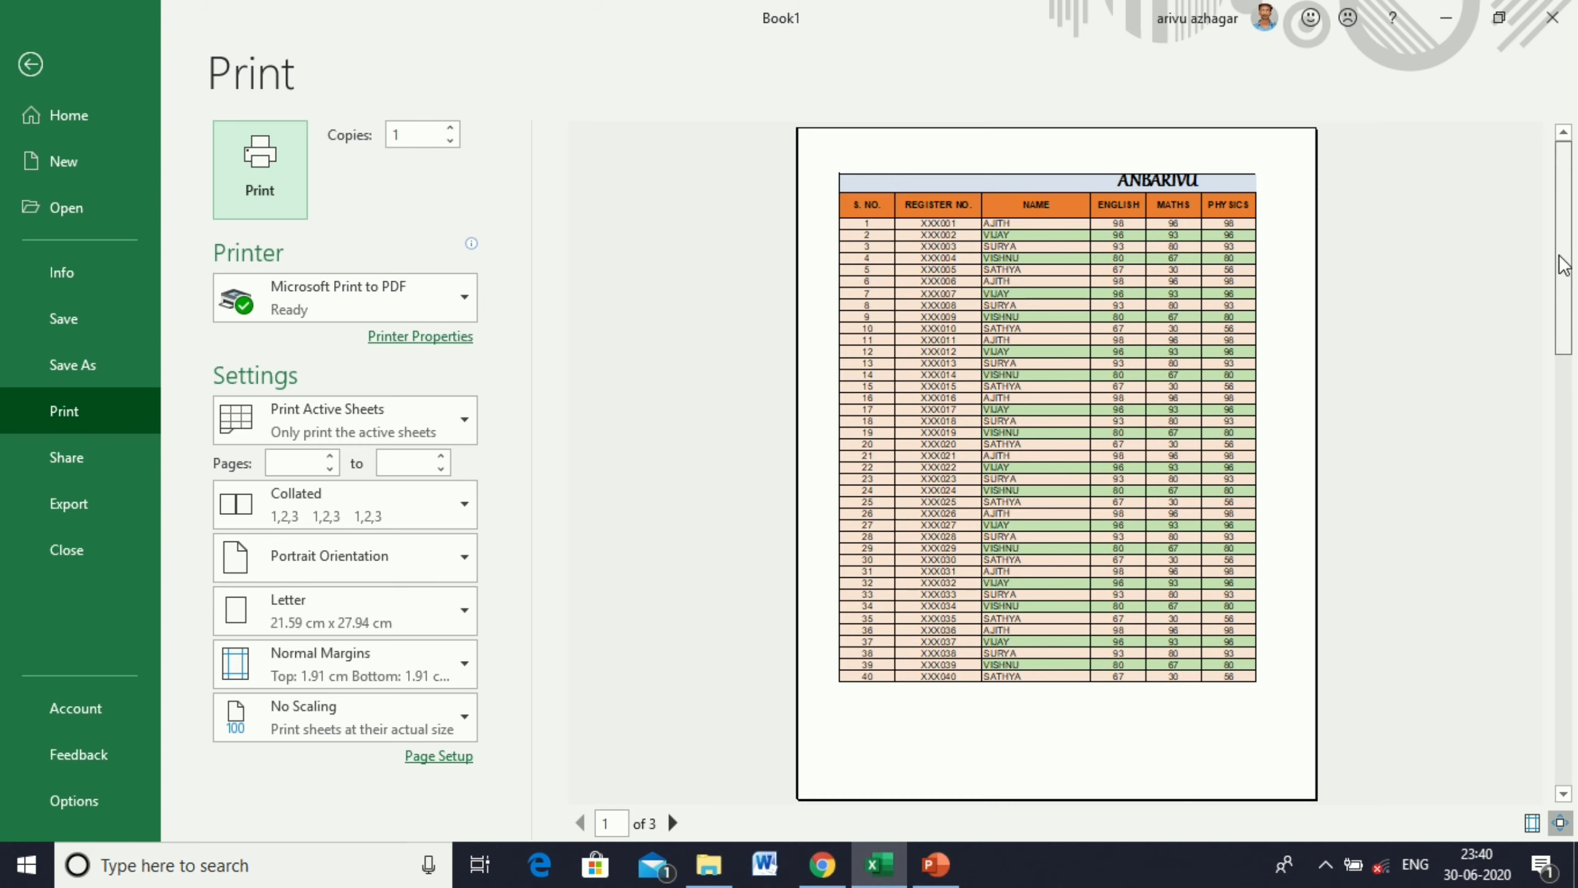
- Check the second page of the print preview and return to the worksheet
left_click_drag(1561, 257, 1571, 466)
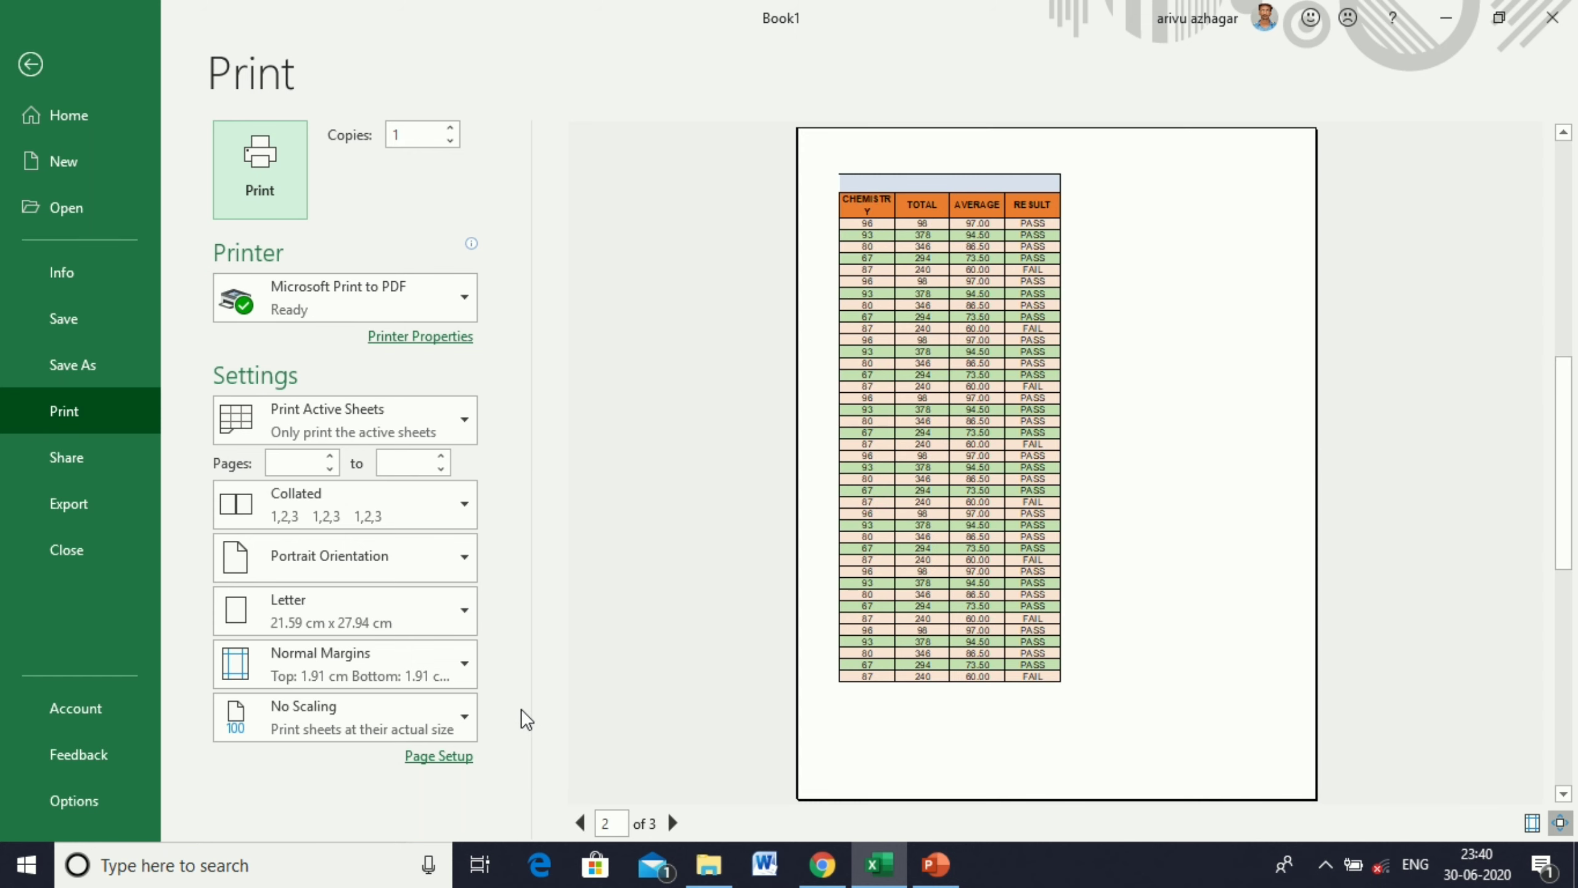
left_click(41, 66)
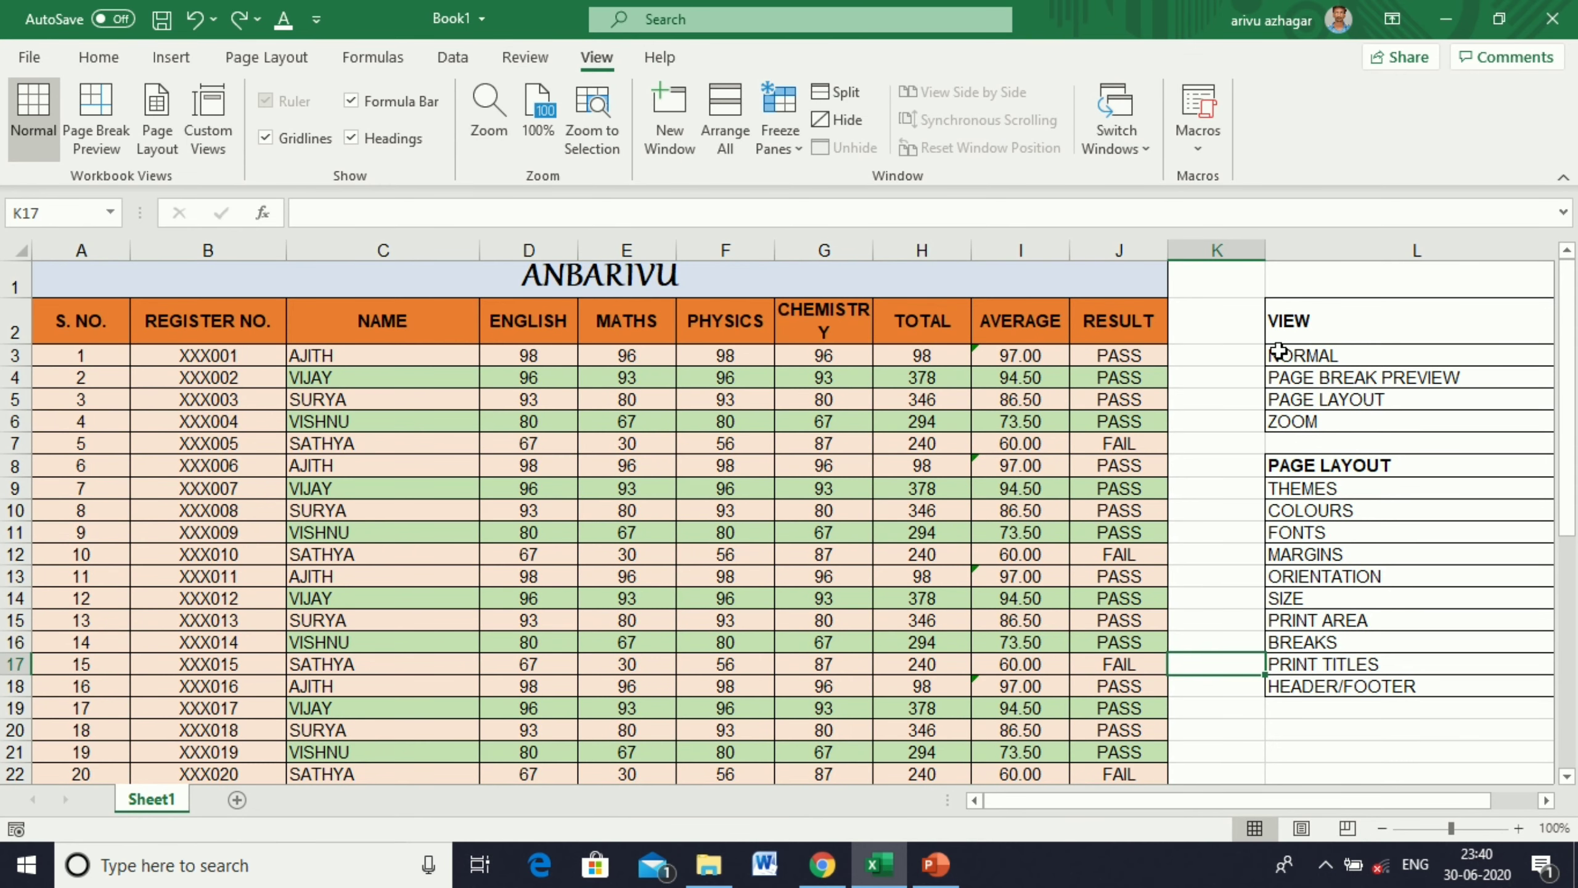
left_click(1276, 357)
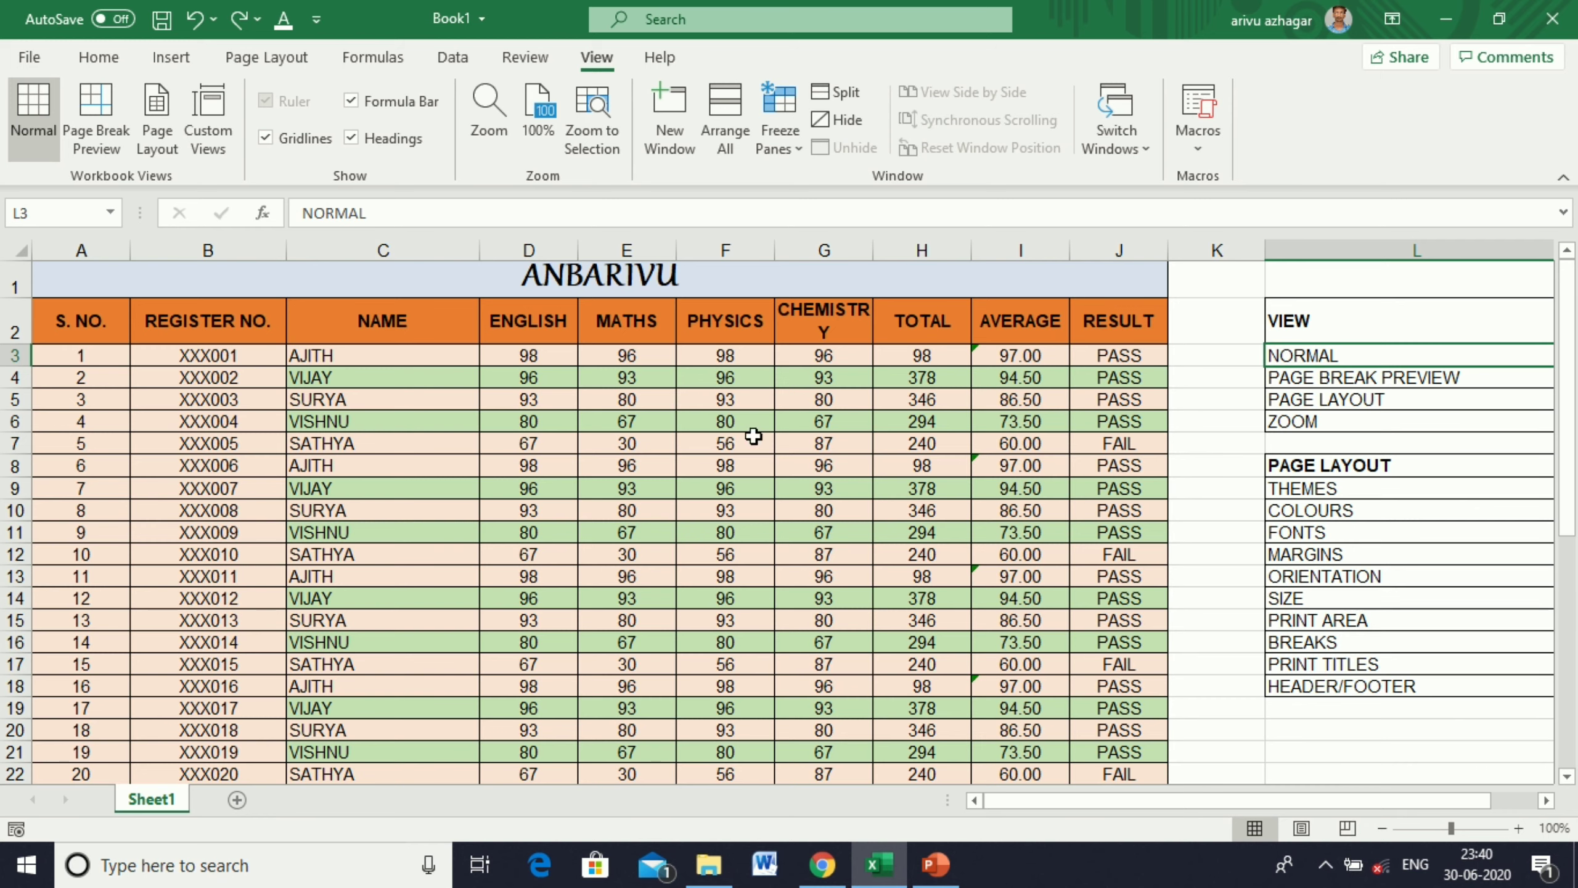
- AutoFit the widths of columns A through J and widen column G so the CHEMISTRY heading fits on one line
double_click(130, 250)
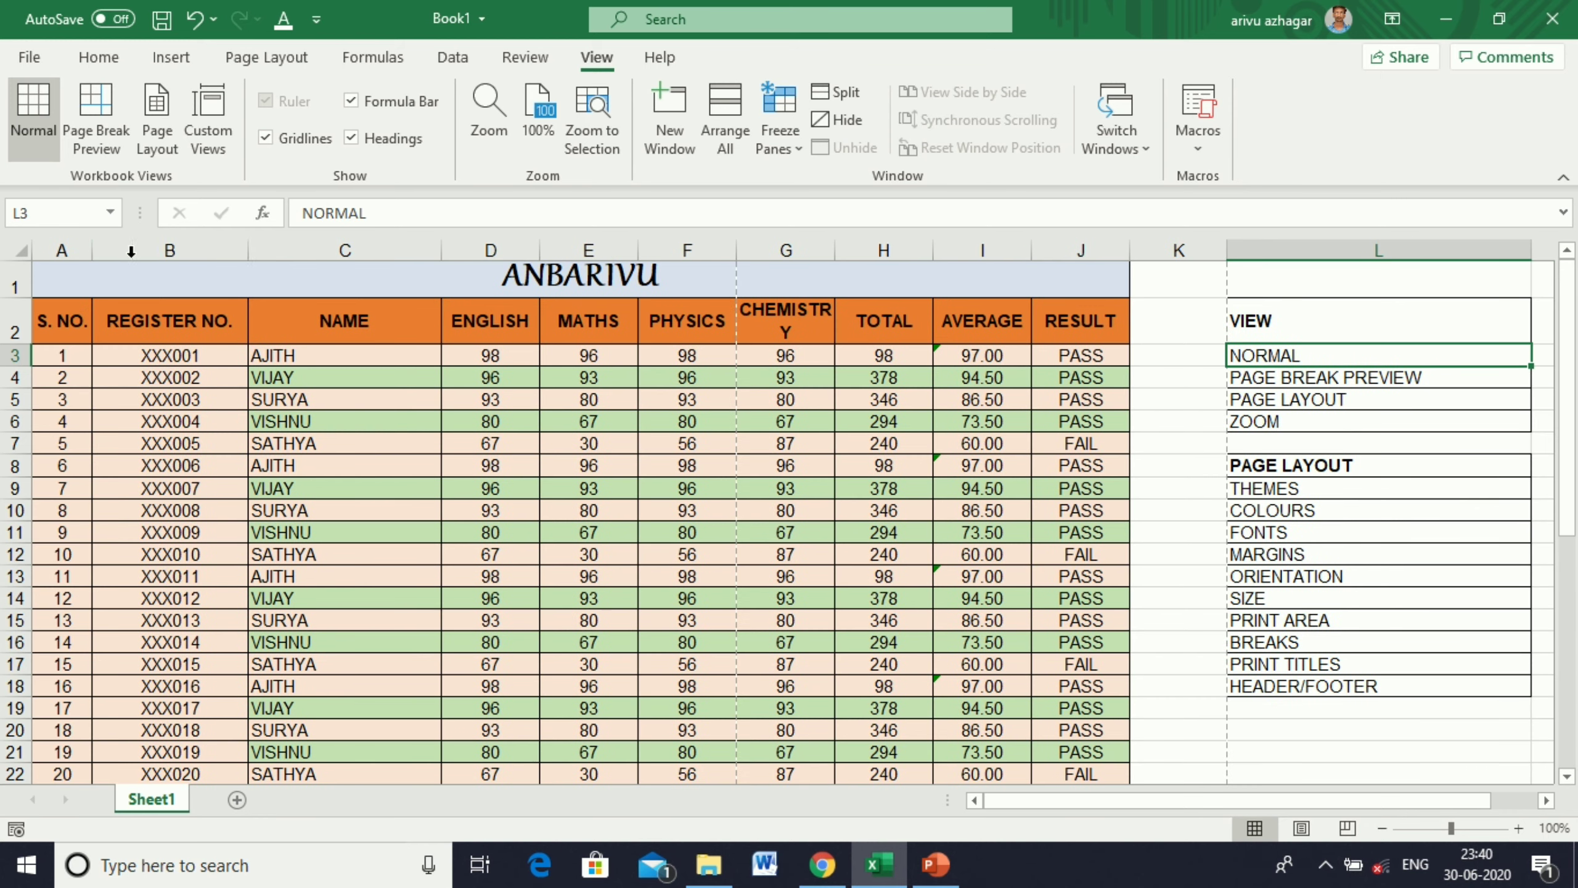
double_click(248, 250)
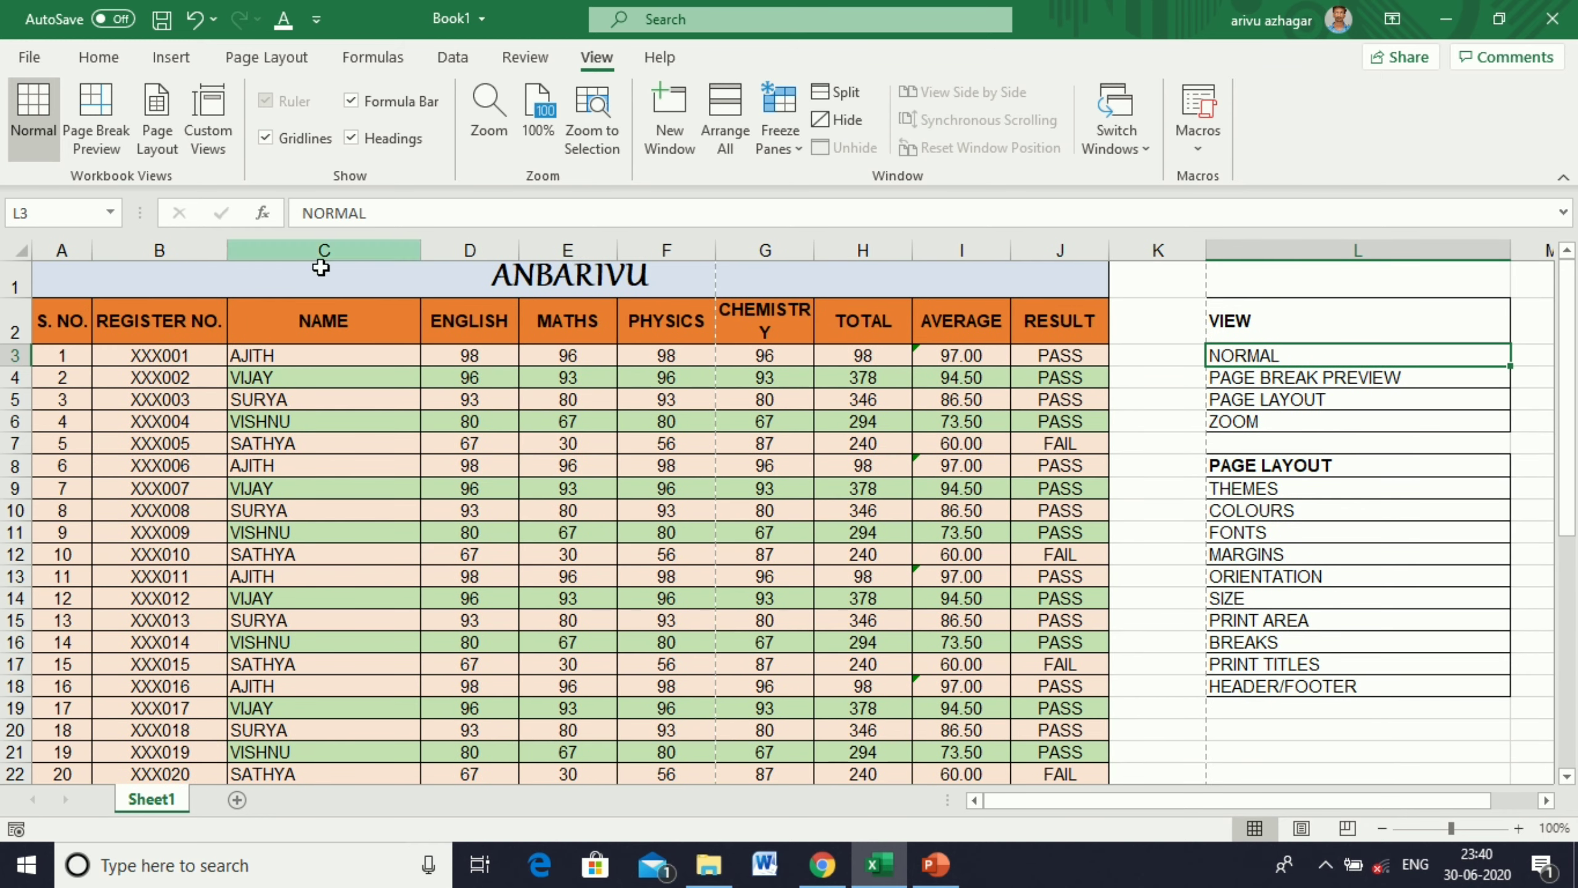
double_click(421, 248)
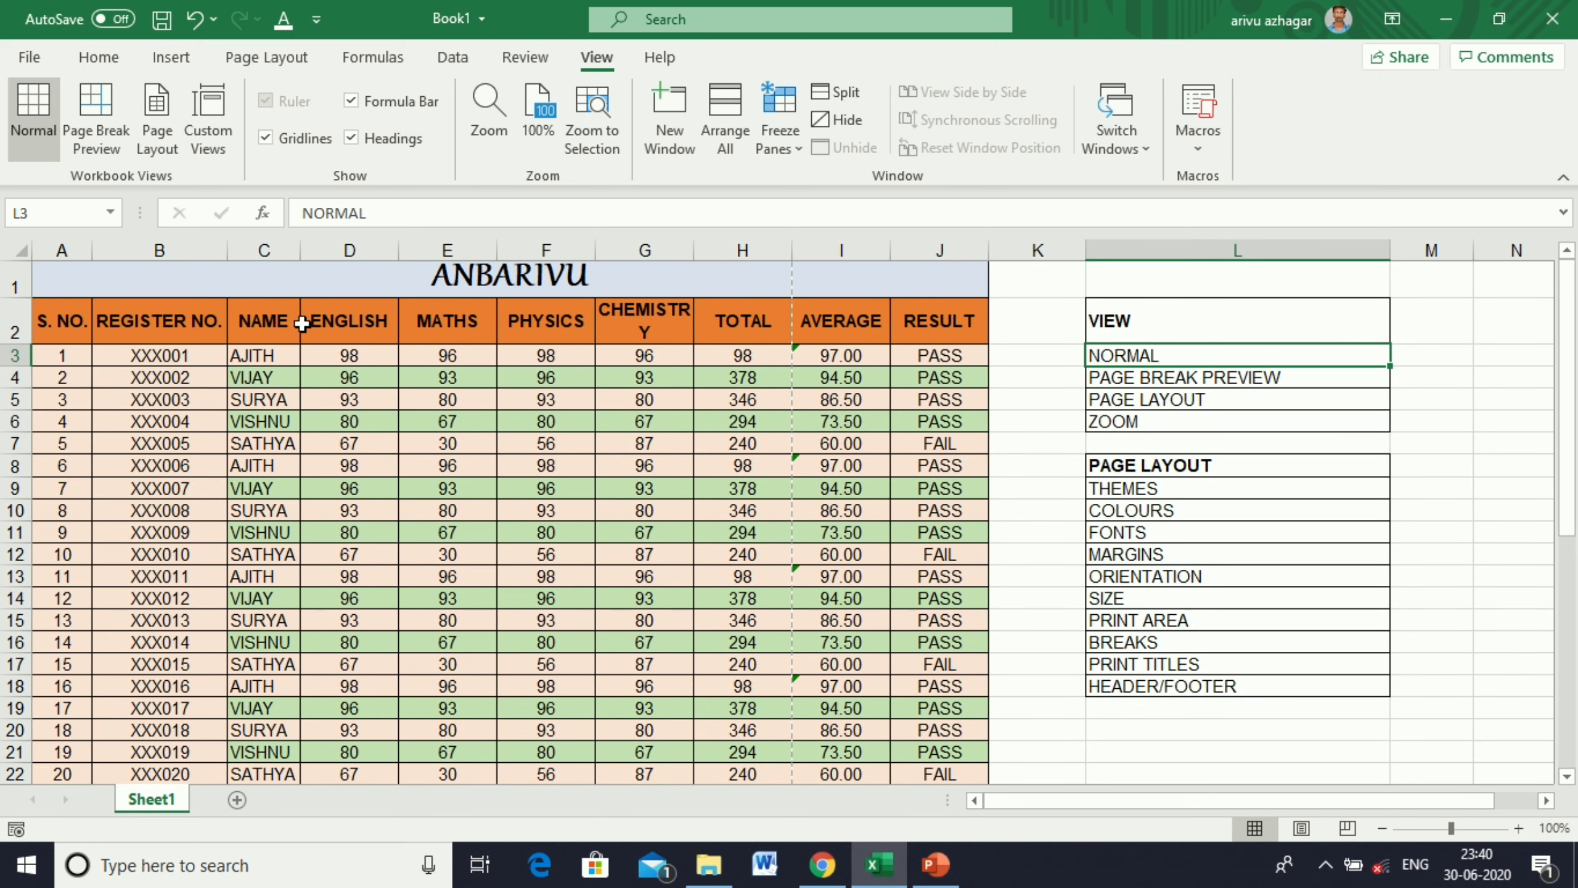
double_click(398, 250)
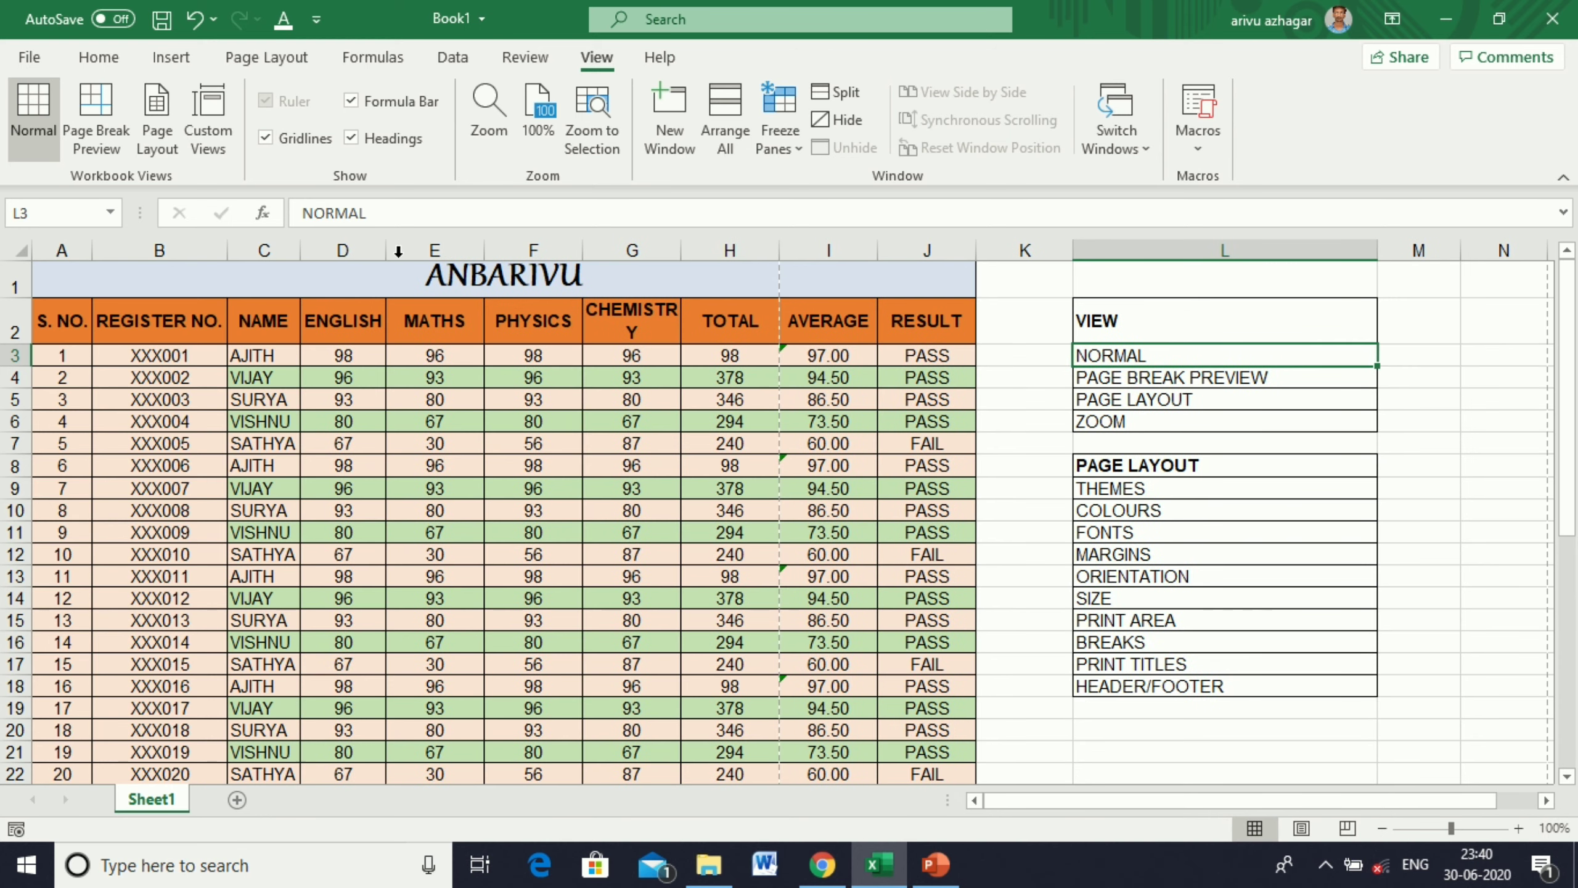
double_click(484, 249)
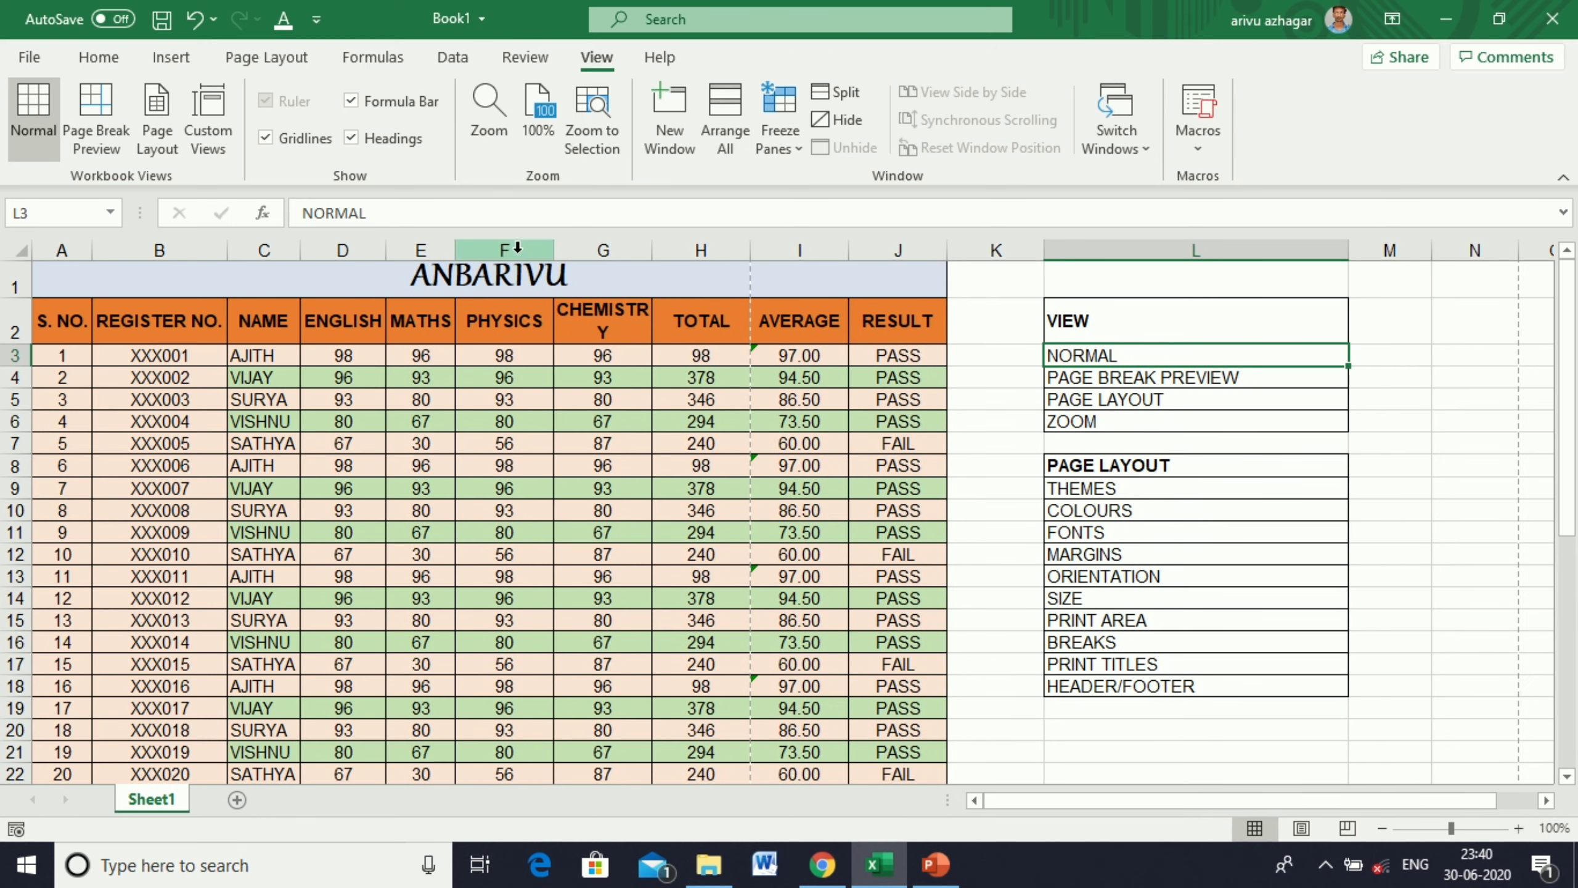
double_click(556, 249)
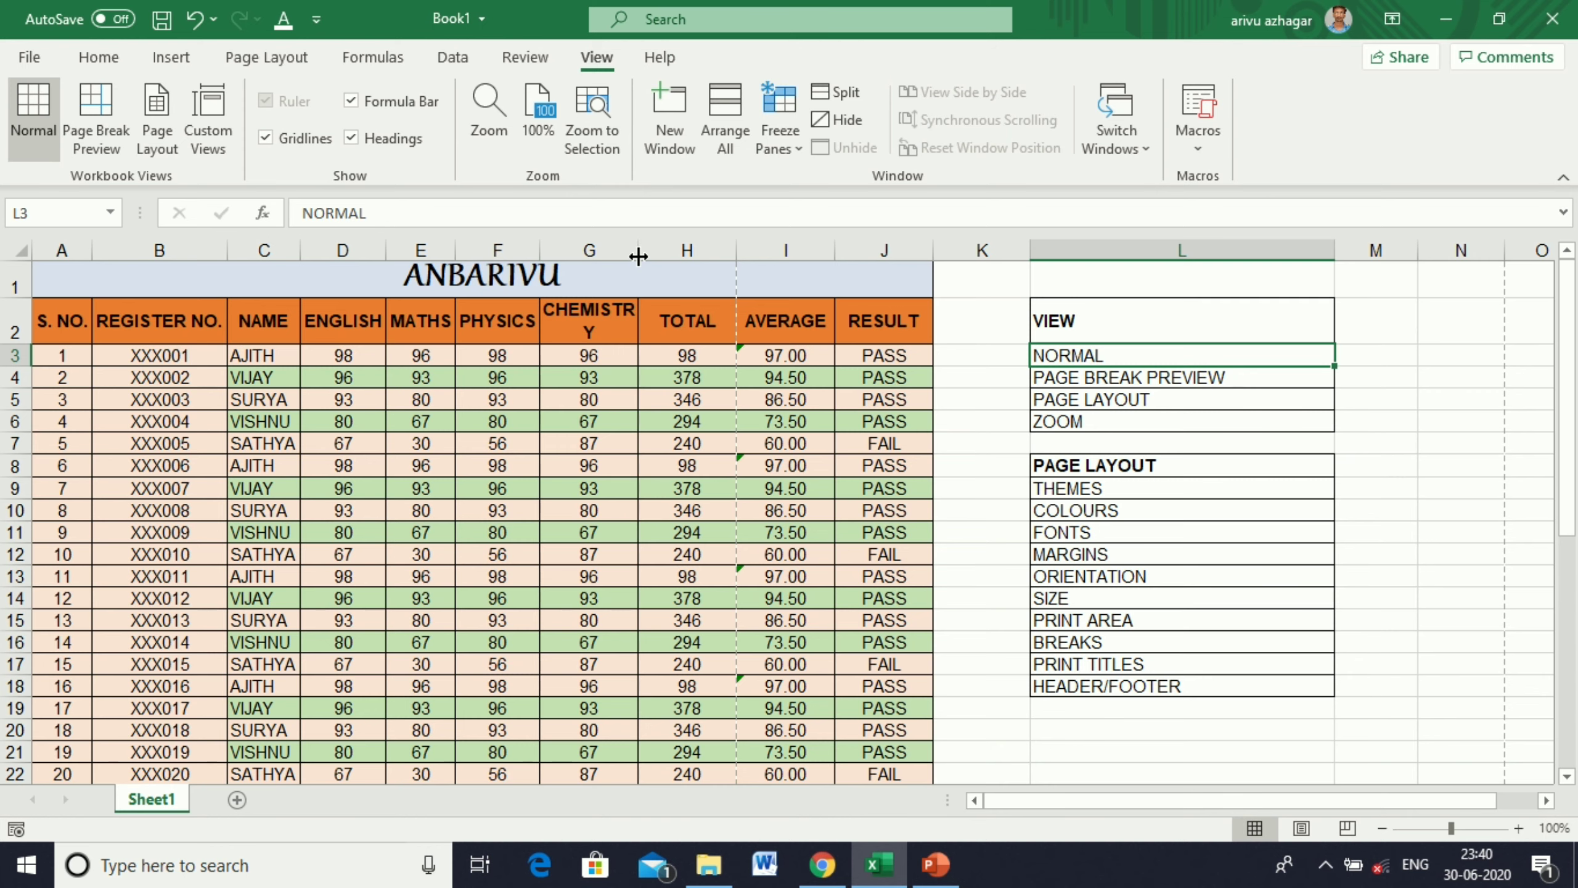
double_click(638, 251)
double_click(722, 260)
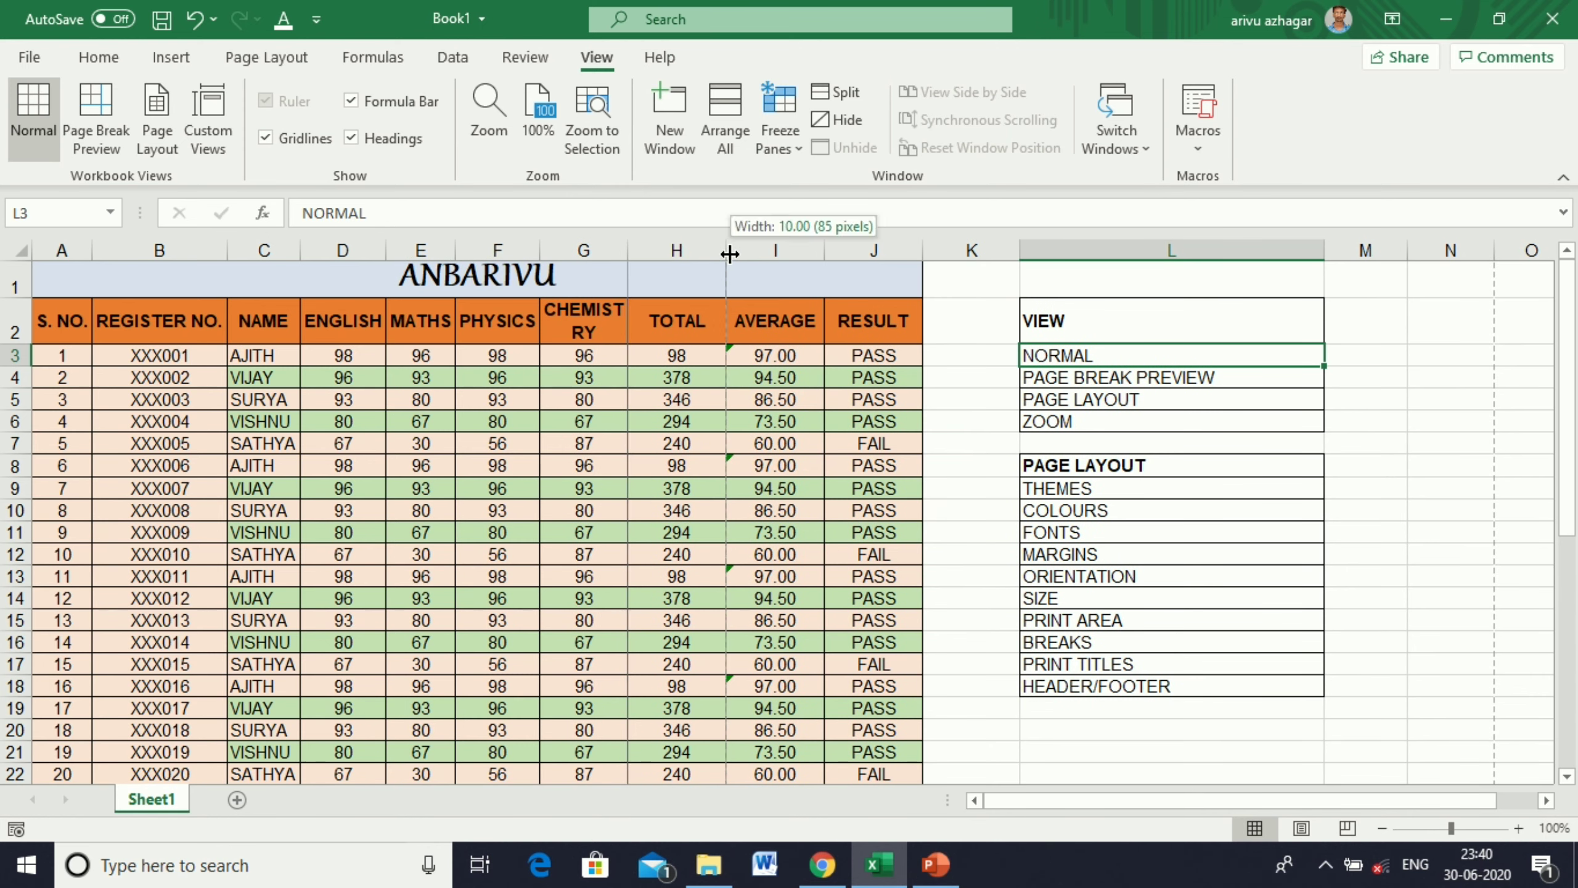
double_click(796, 247)
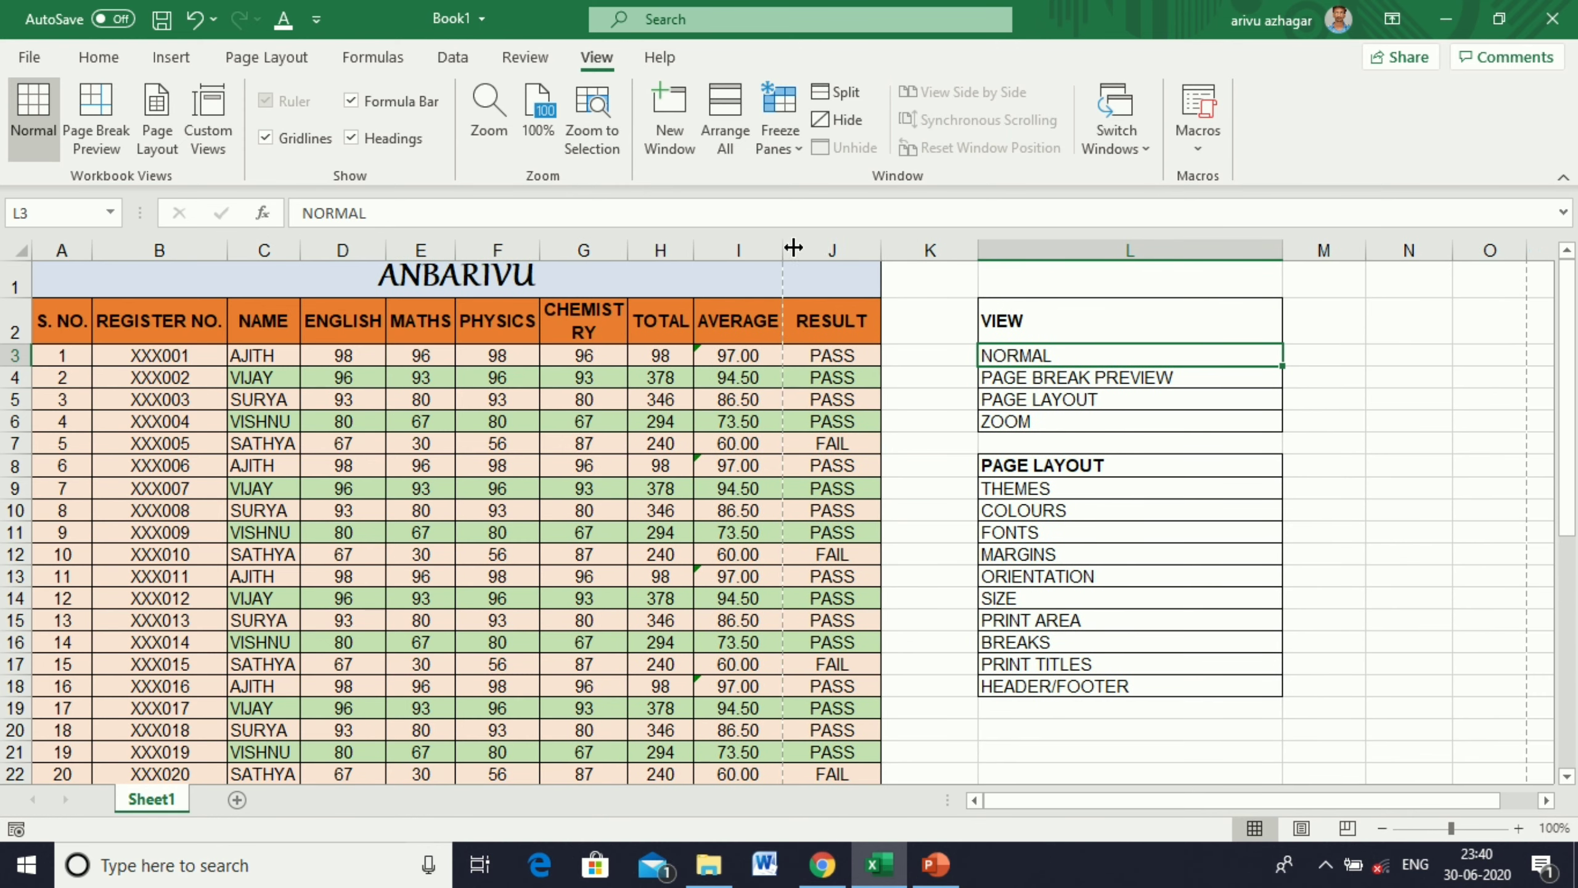
double_click(878, 247)
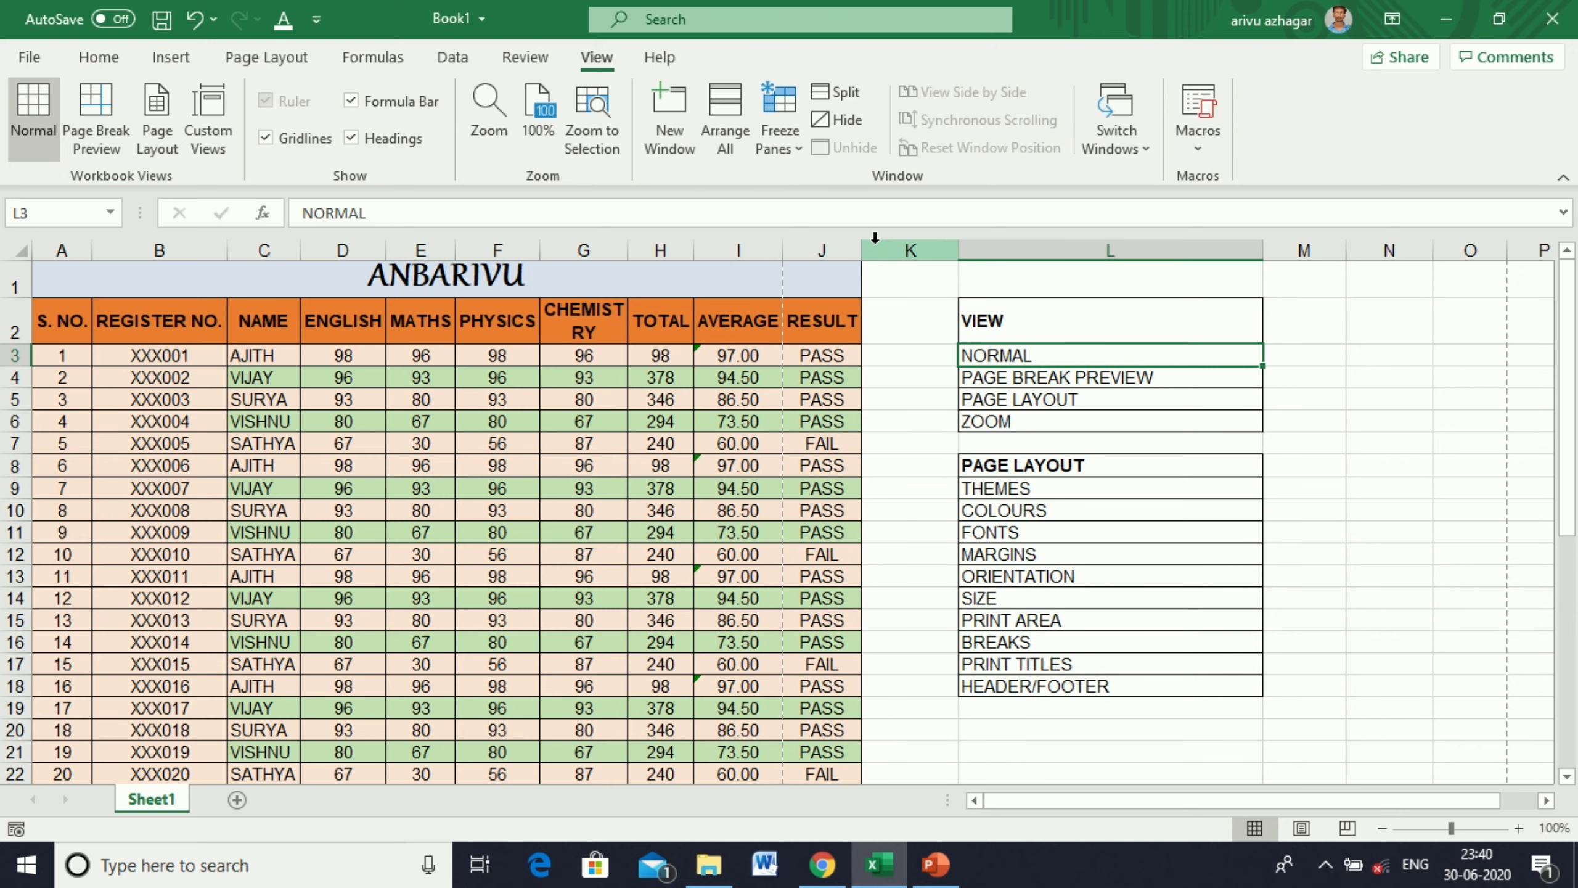
left_click_drag(634, 250, 660, 242)
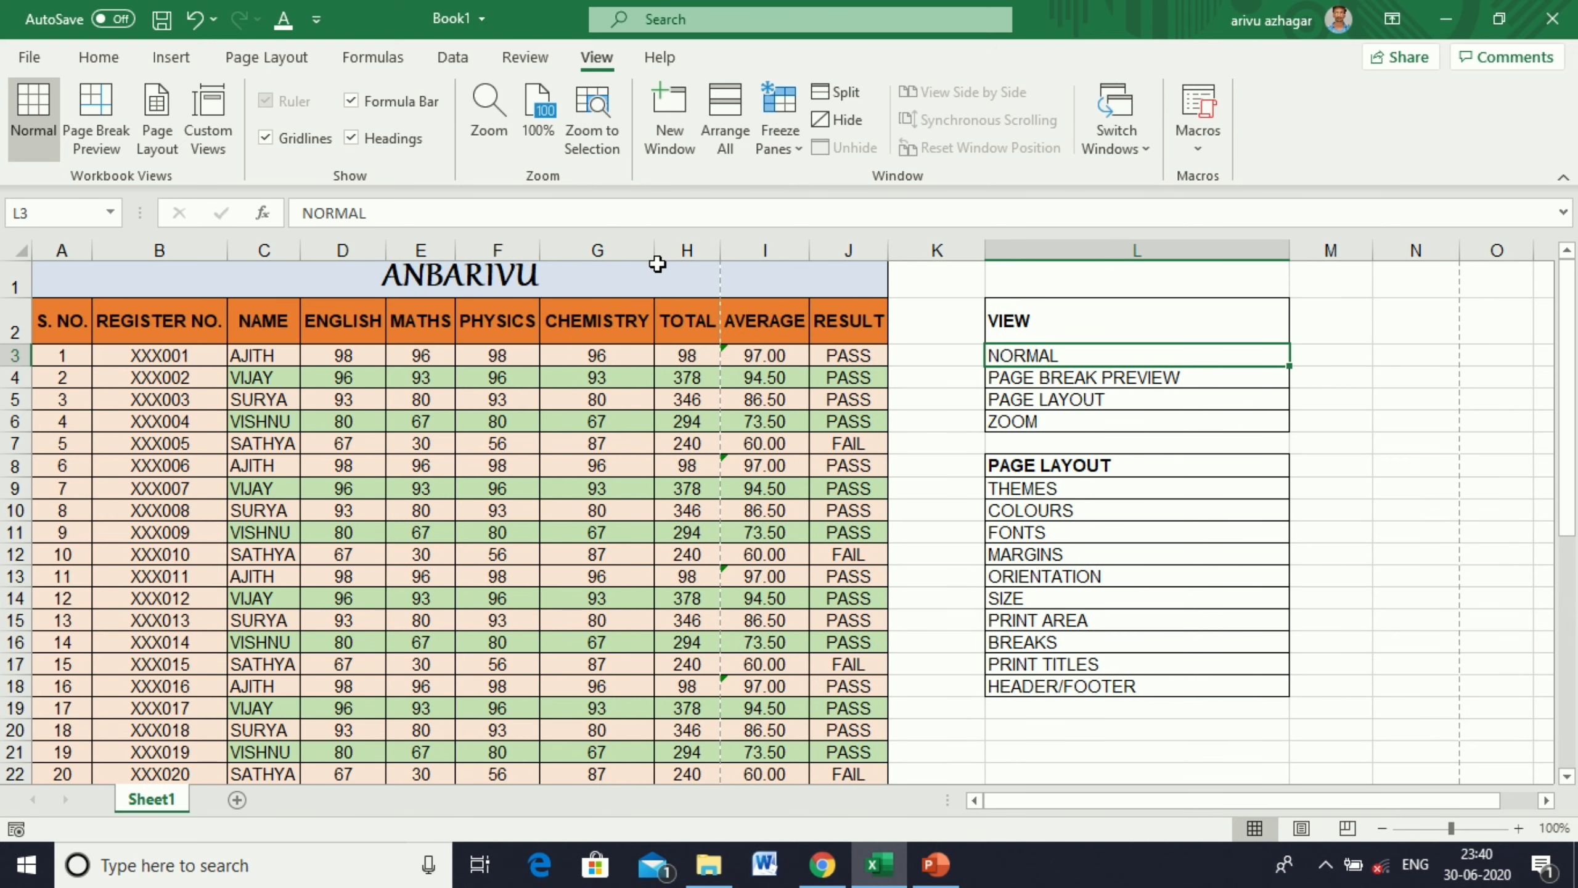
- Switch the sheet to Page Break Preview and examine where the page breaks fall
left_click(1044, 378)
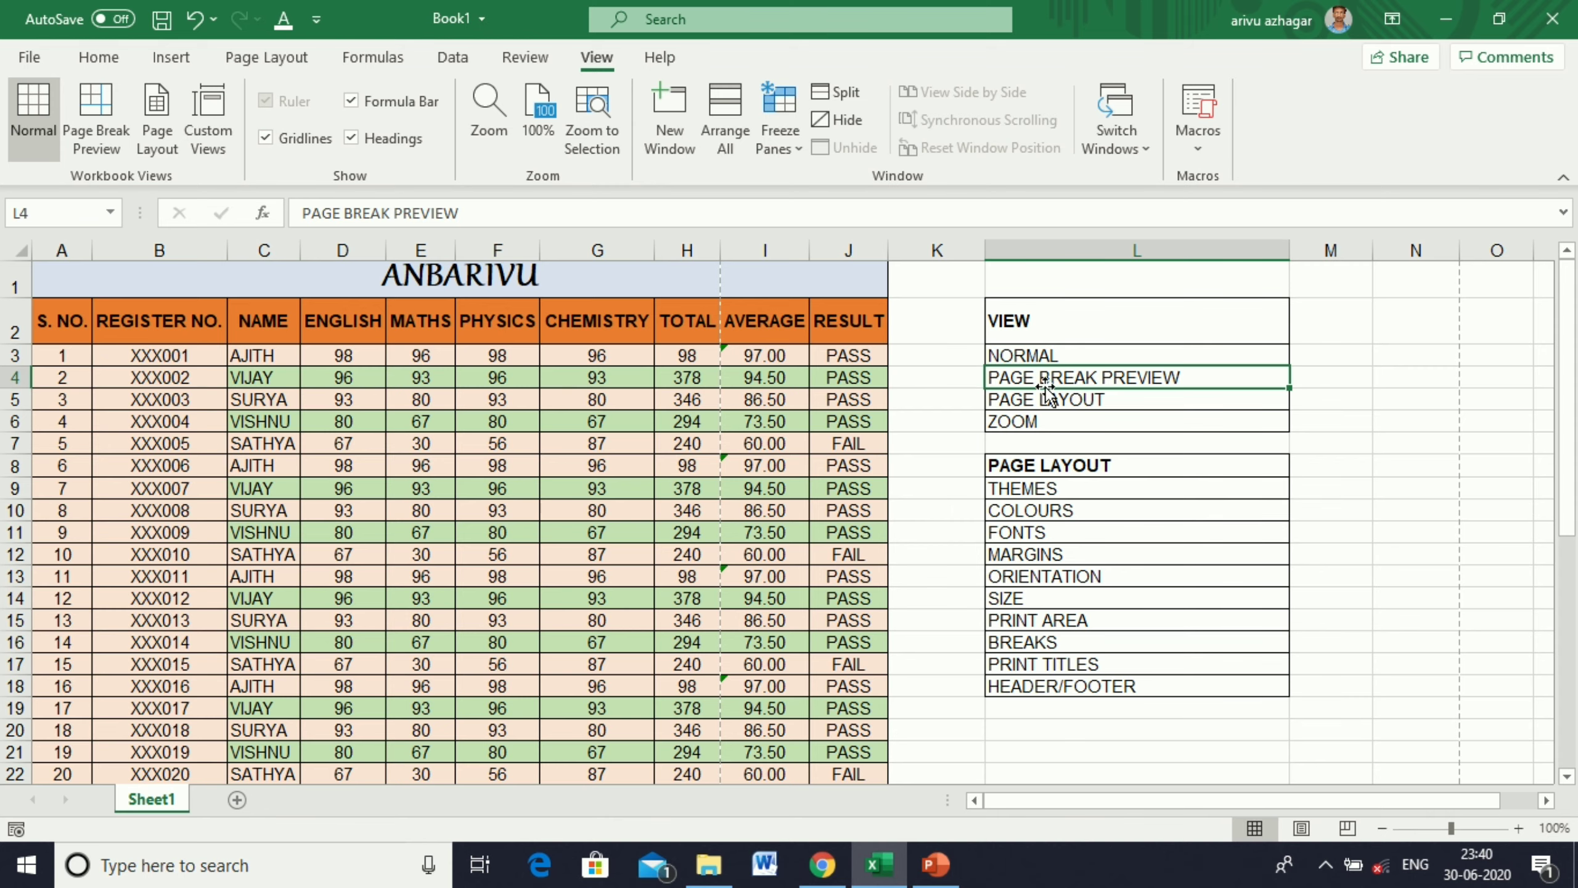
left_click(106, 135)
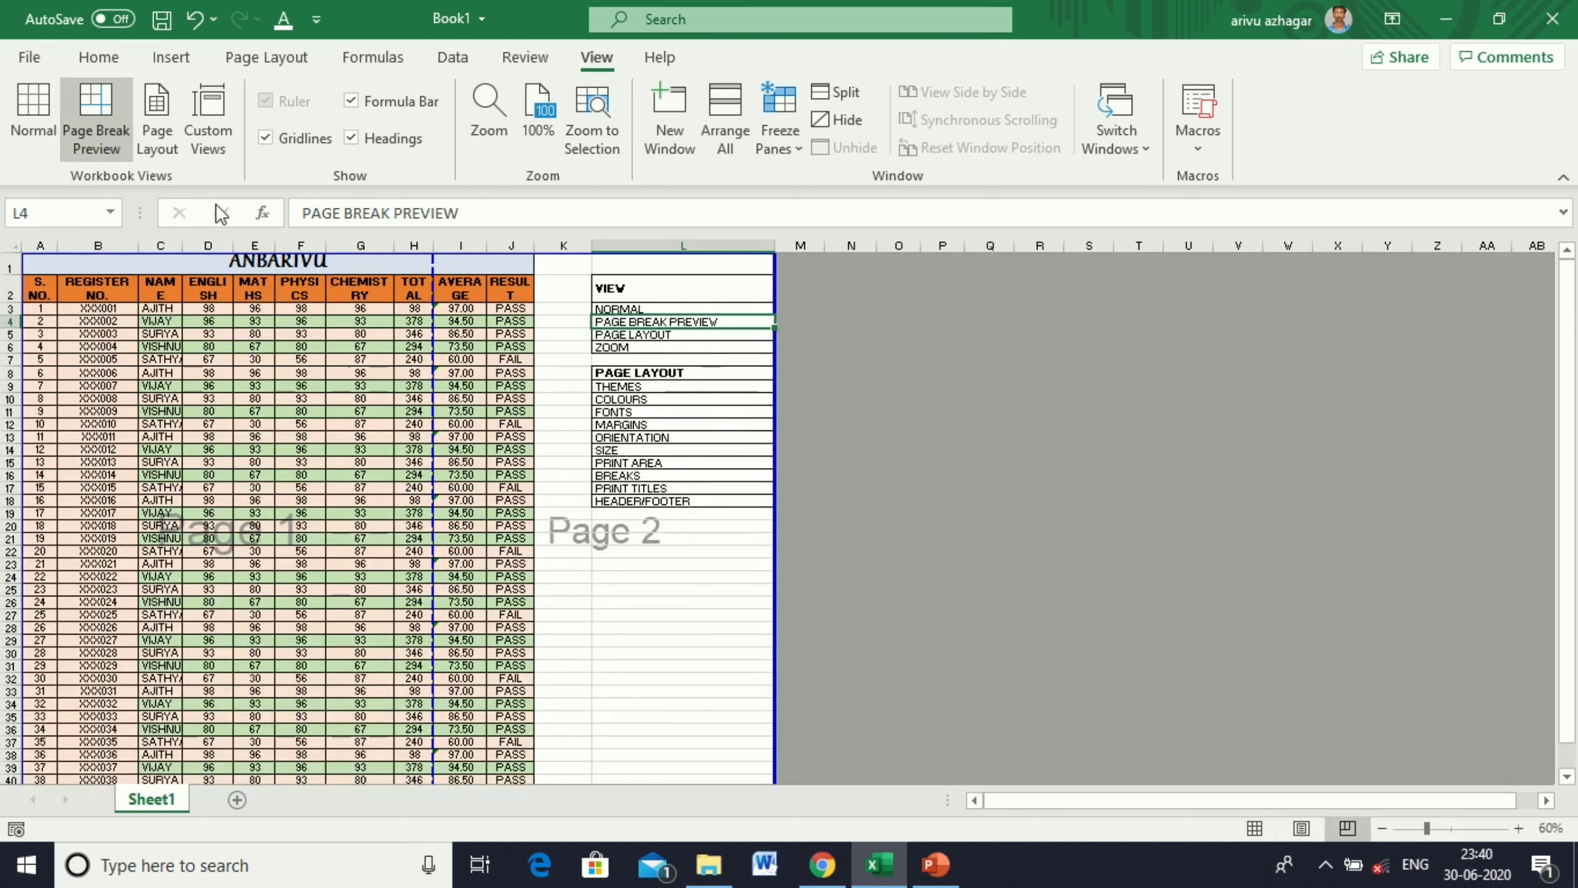
left_click(557, 573)
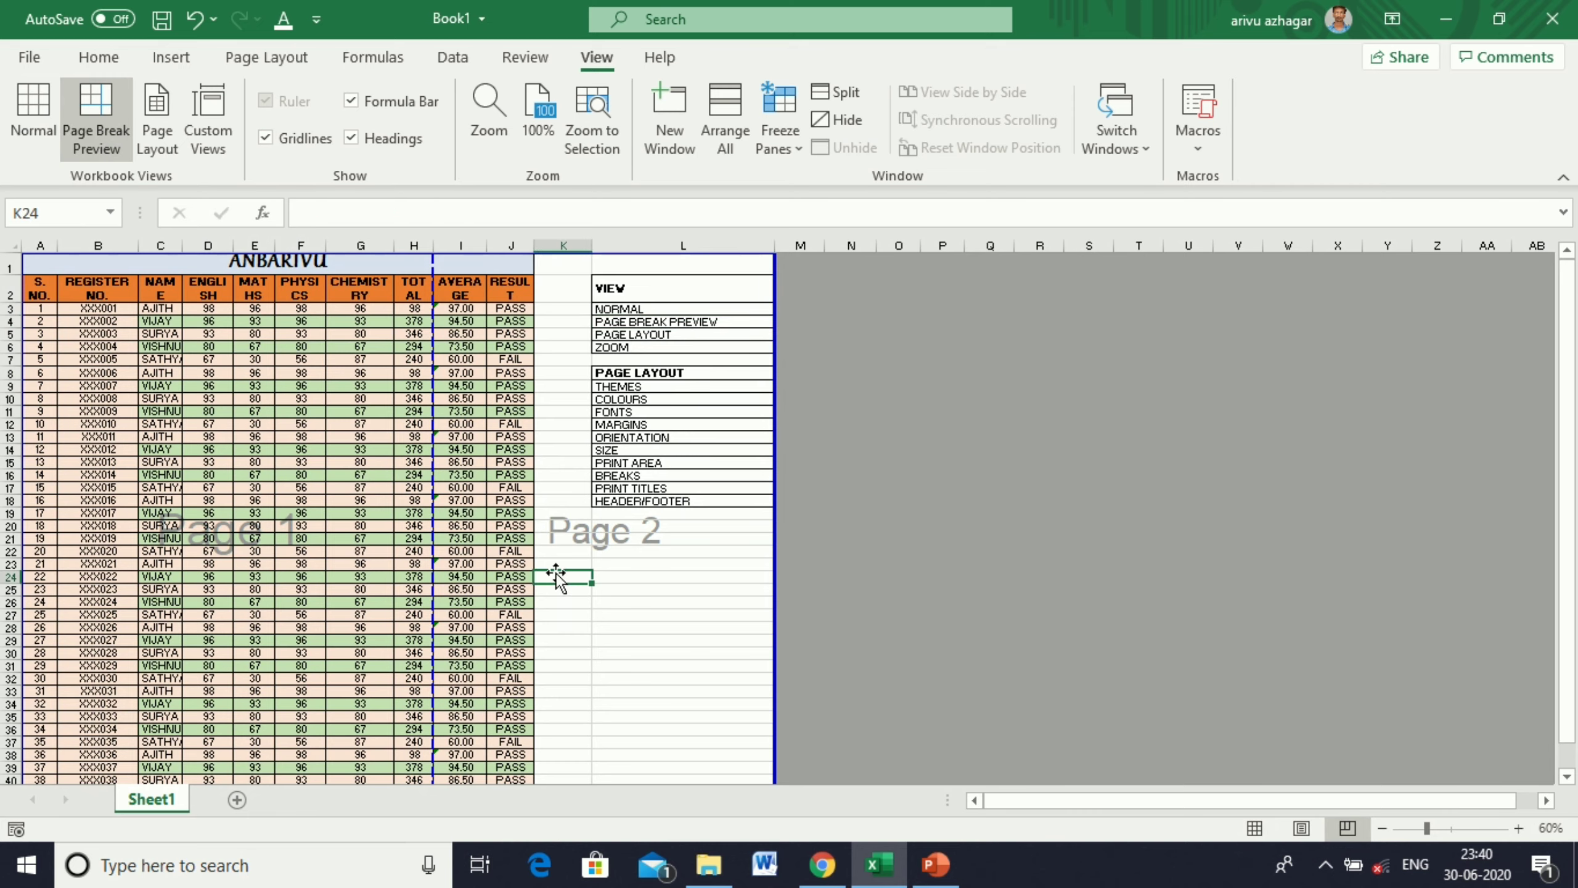
scroll(559, 585, "down", 3)
scroll(559, 588, "up", 3)
- Examine both pages from header to footer in Page Layout view, and return the sheet to Normal view
left_click(150, 143)
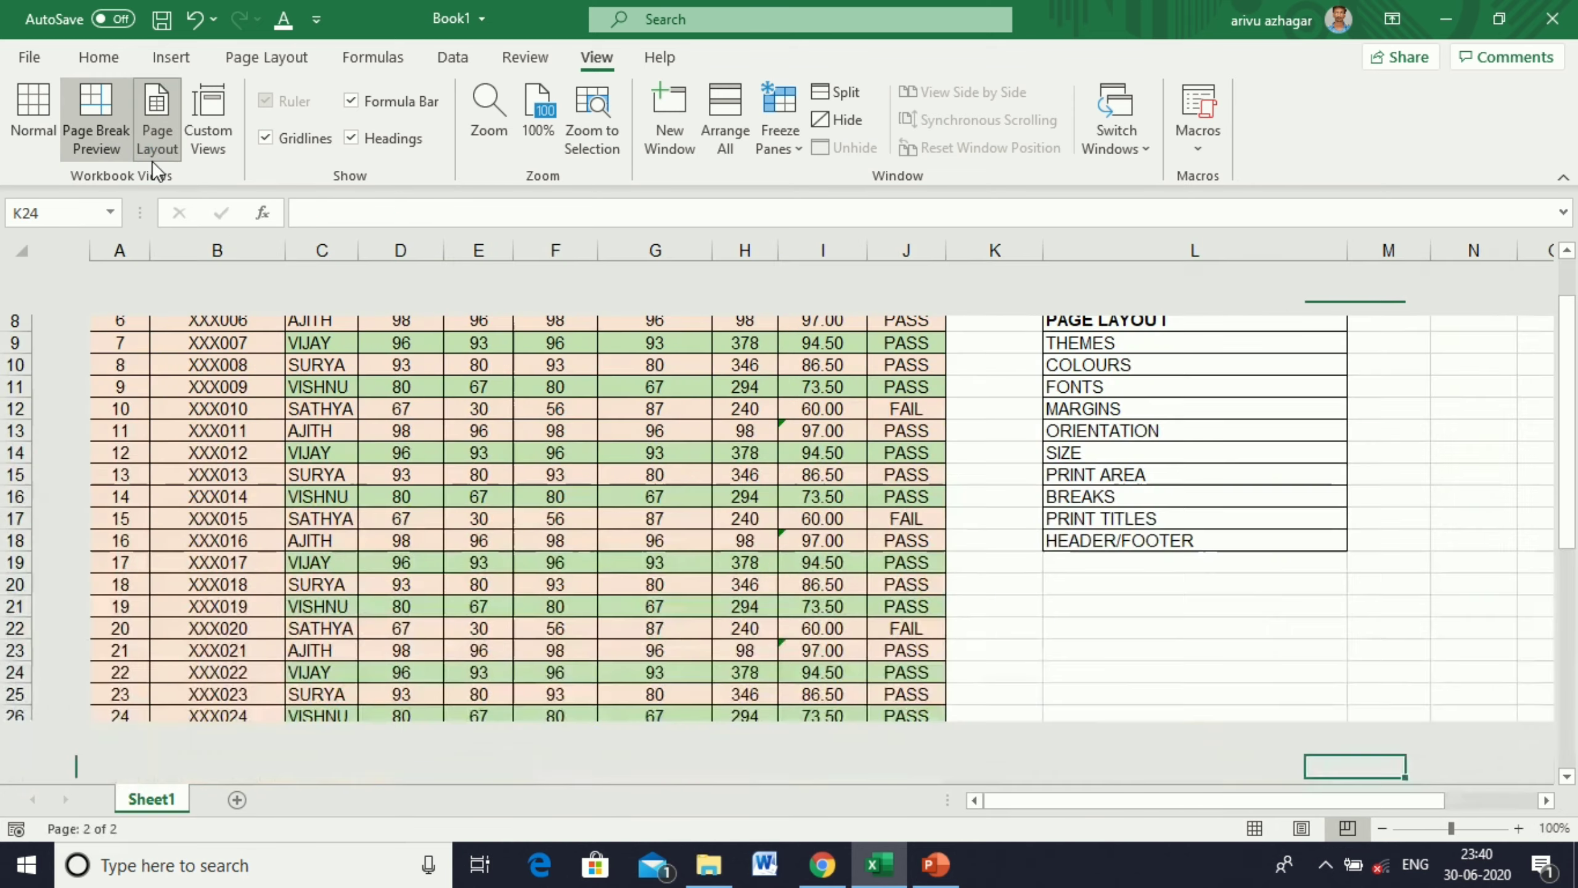
scroll(429, 458, "up", 3)
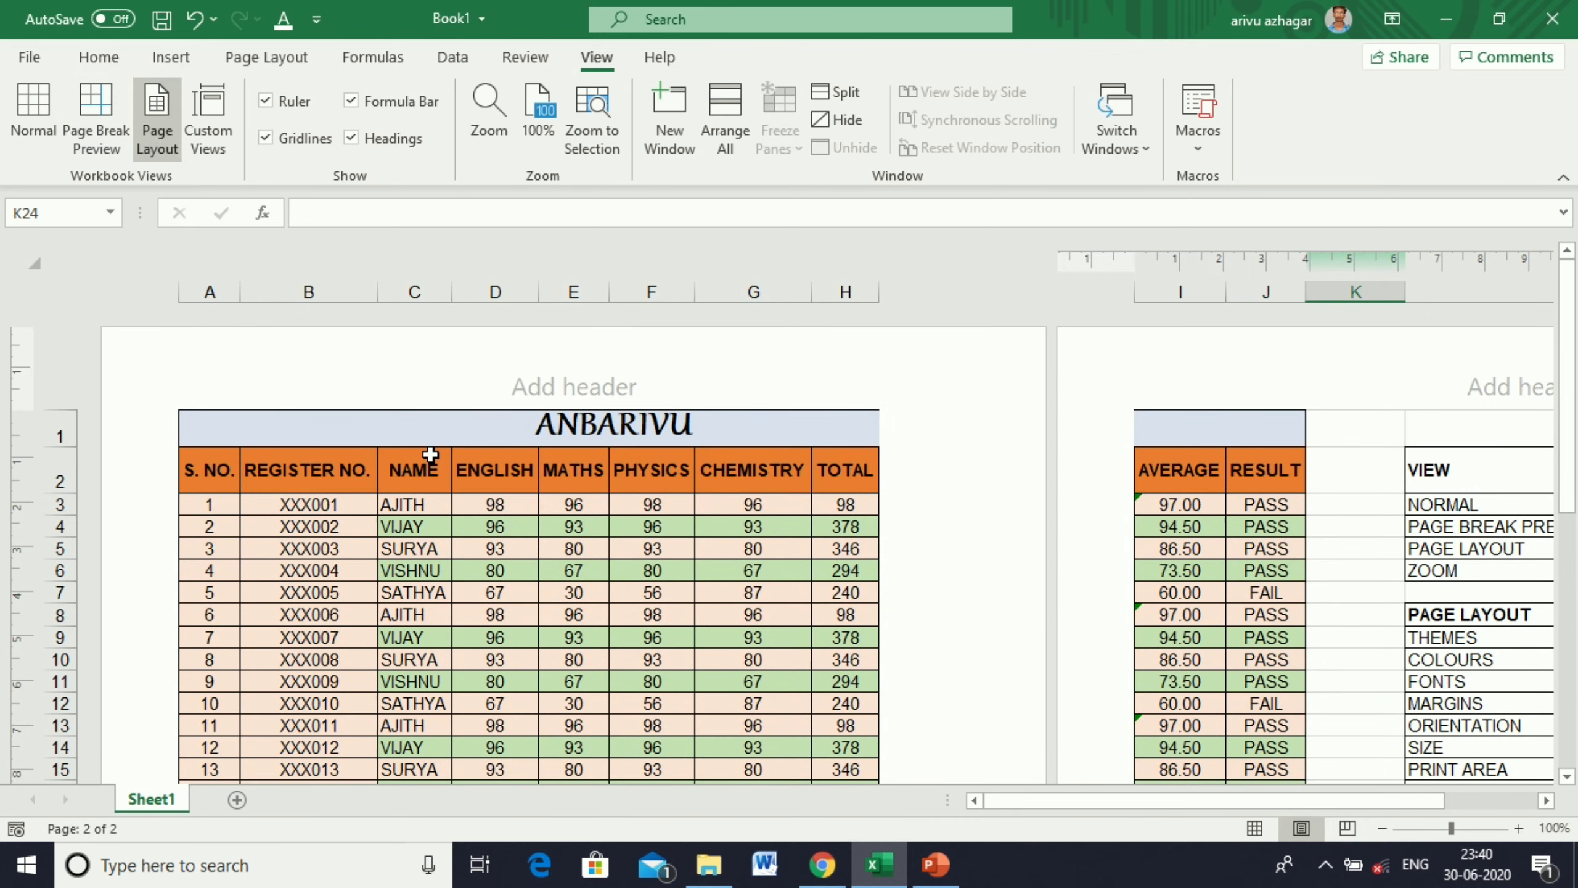
scroll(494, 462, "down", 10)
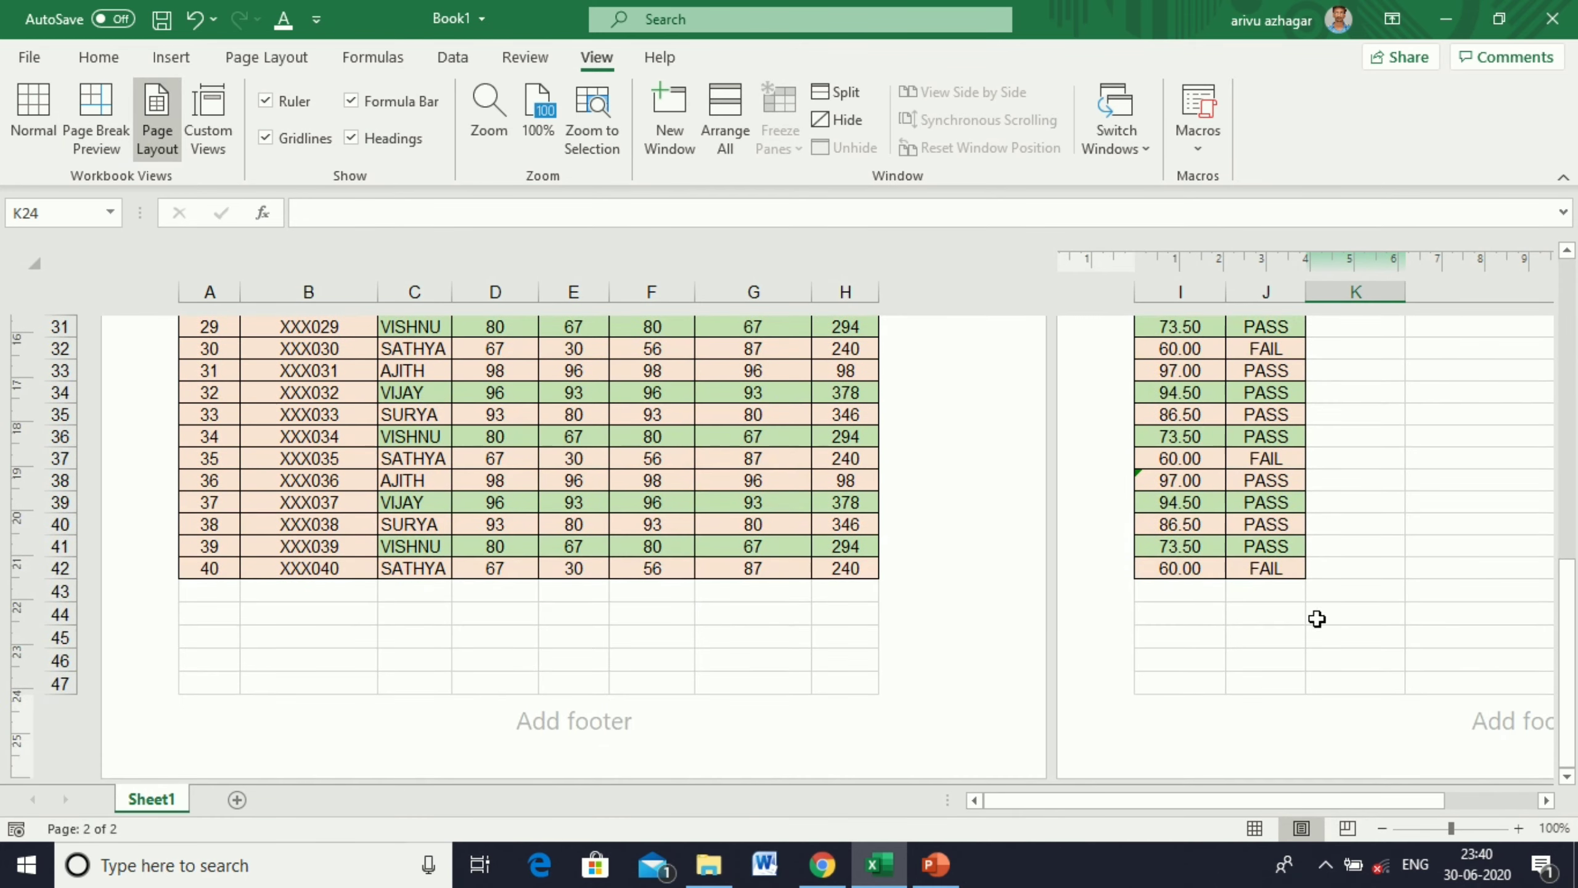
scroll(1360, 595, "up", 10)
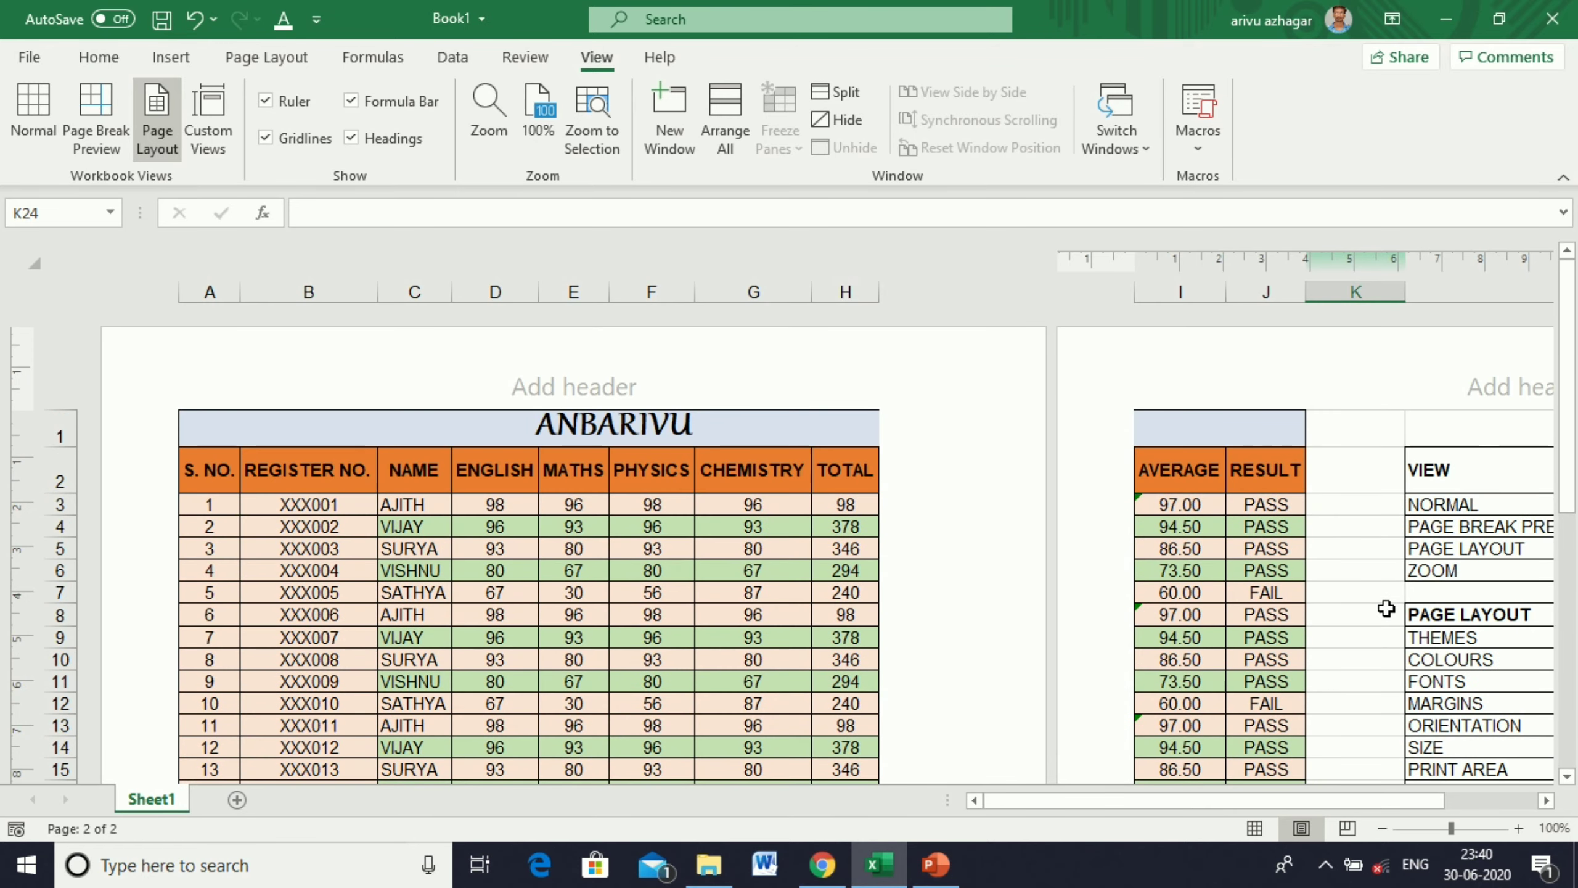
left_click_drag(1216, 802, 1398, 802)
scroll(1231, 566, "down", 8)
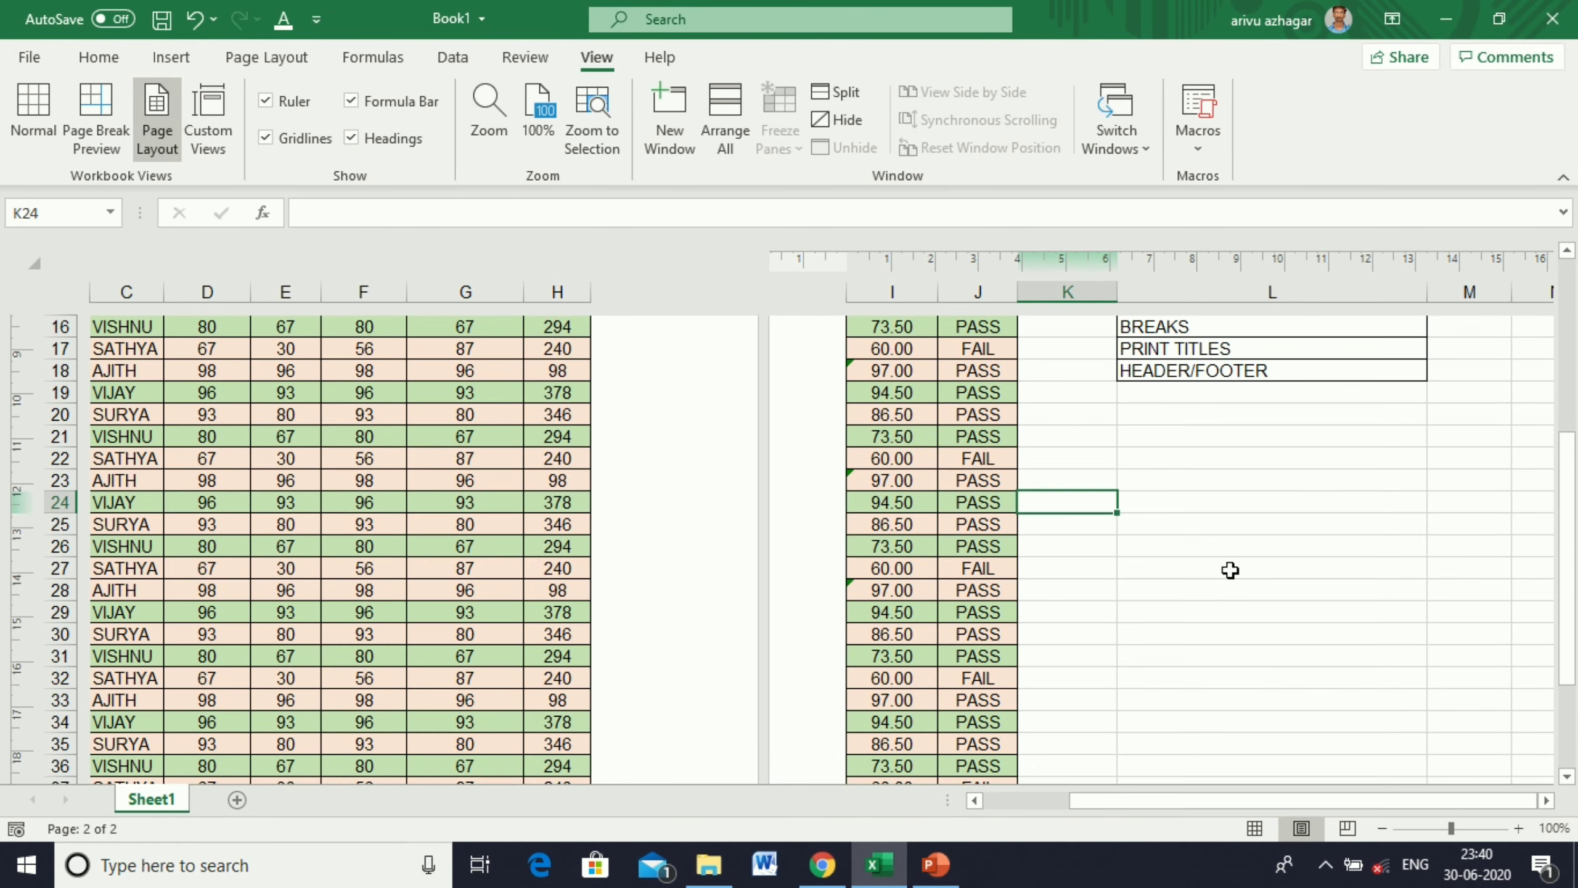
scroll(1234, 572, "up", 10)
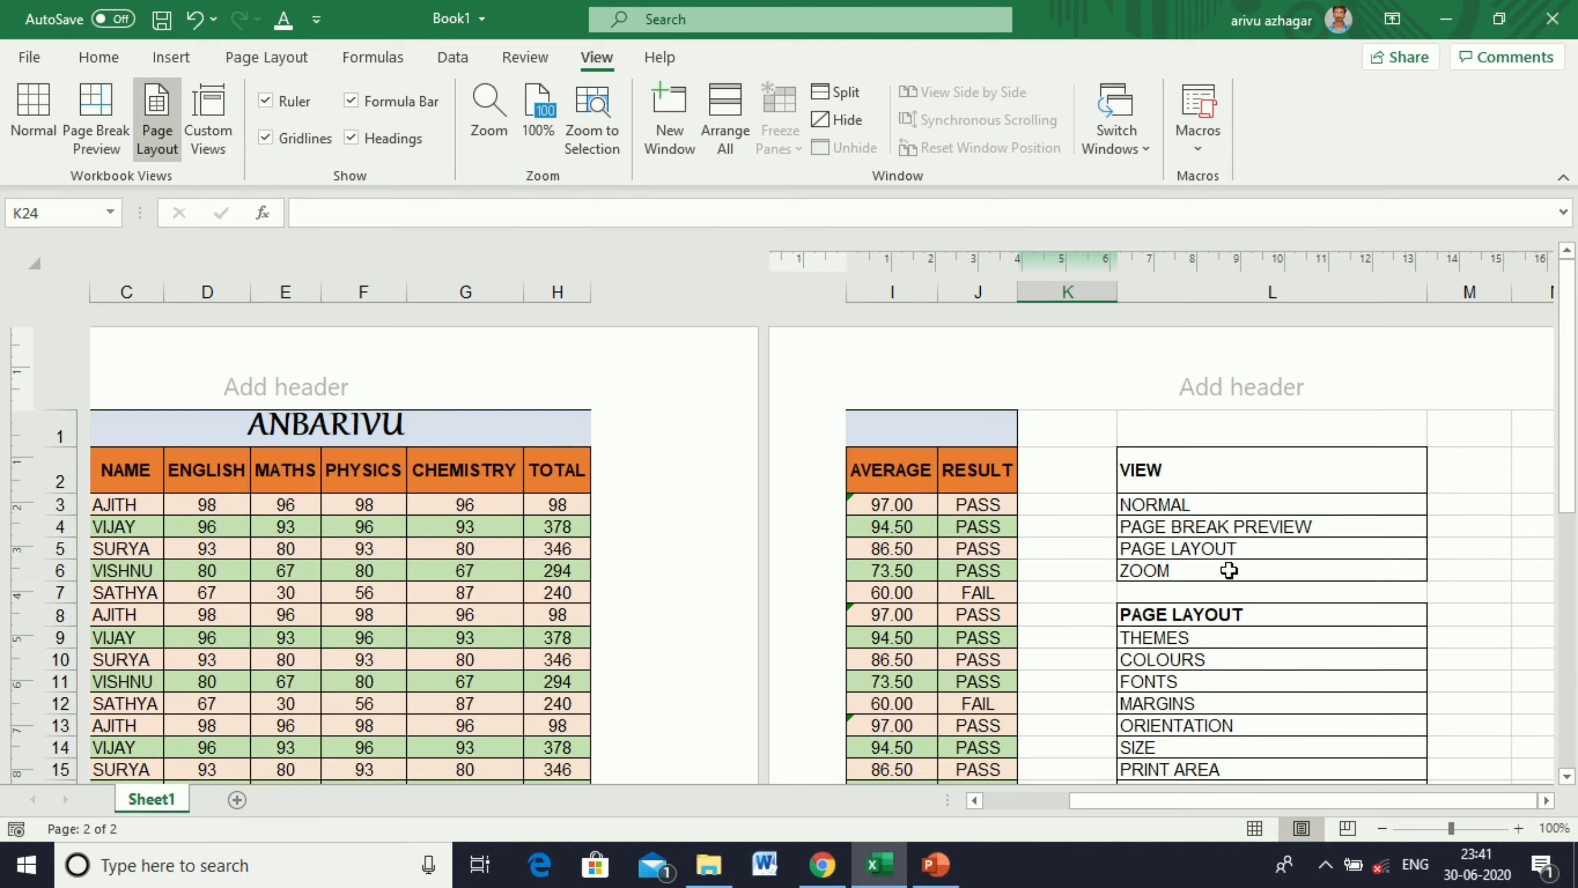
left_click(25, 106)
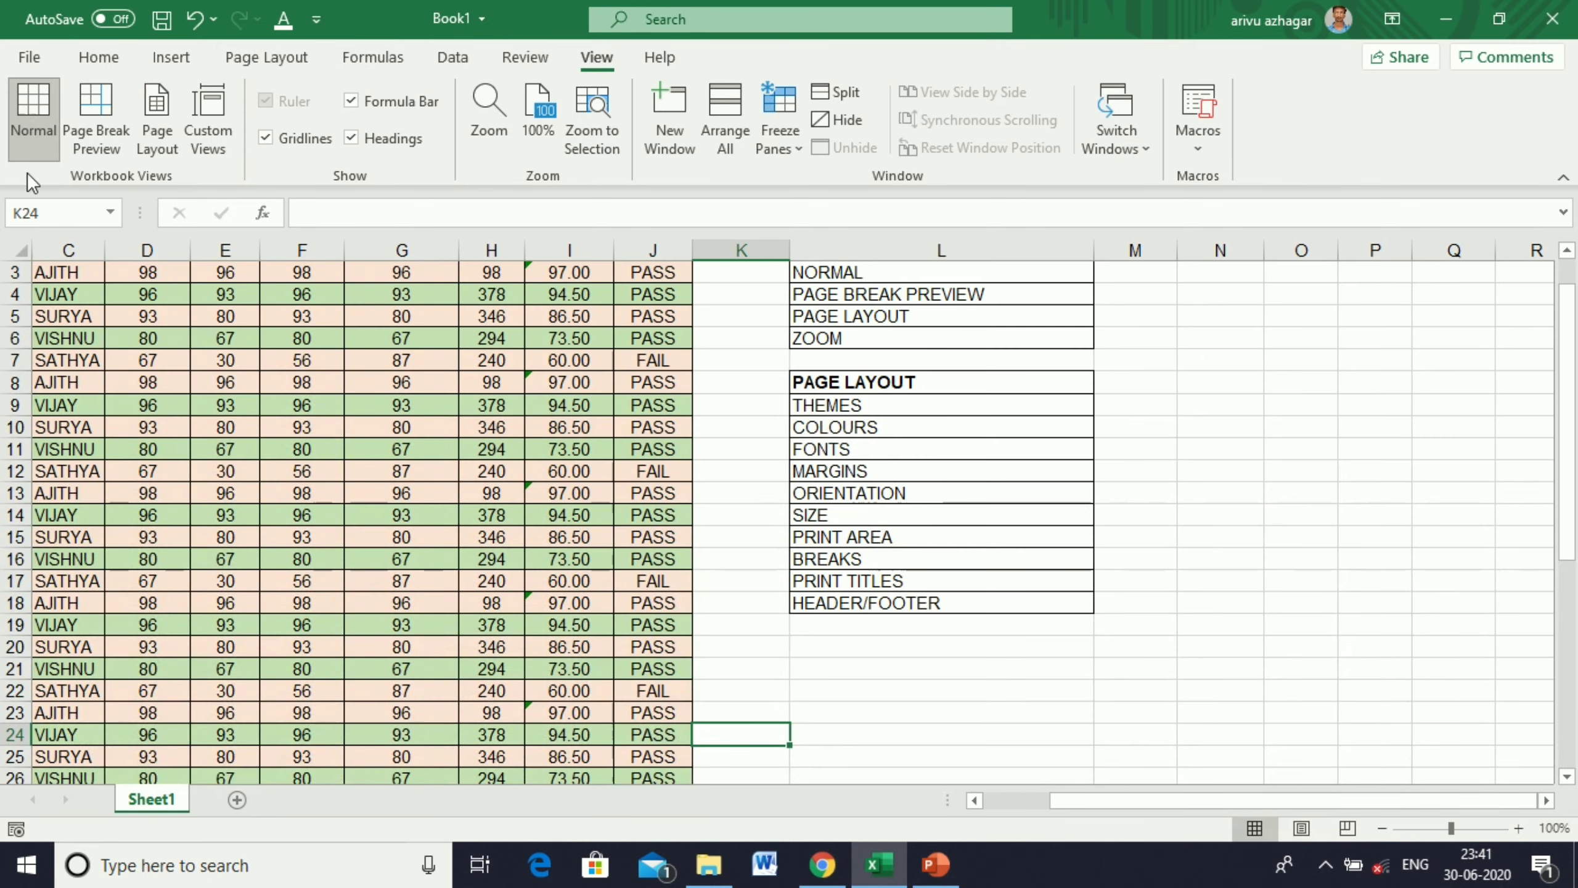
scroll(869, 402, "up", 1)
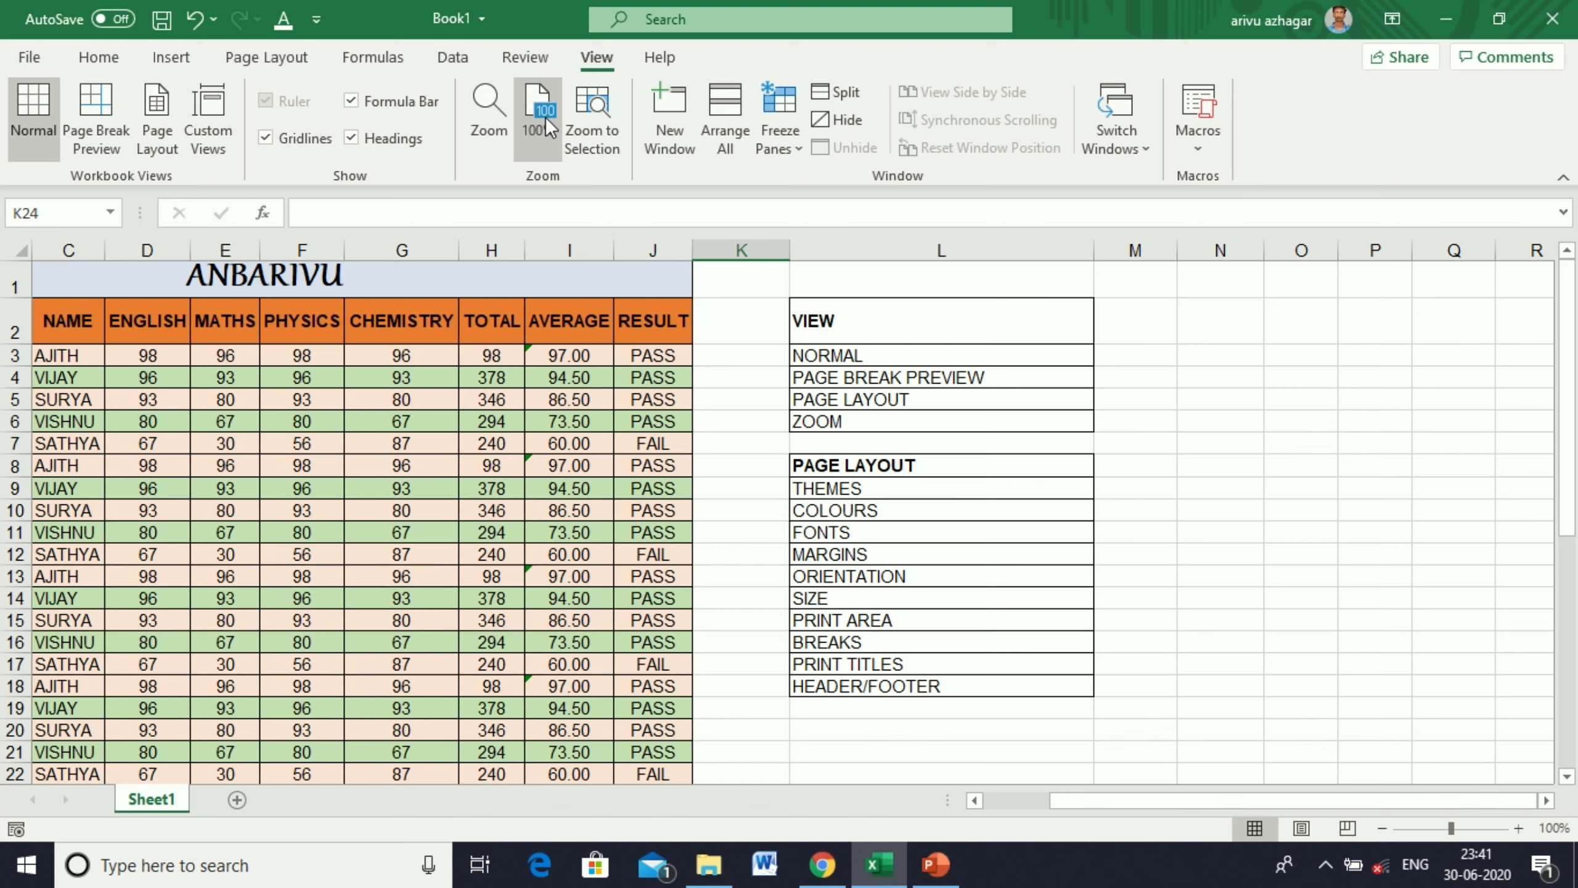
- Set the worksheet zoom to 75%
left_click(492, 139)
left_click(508, 249)
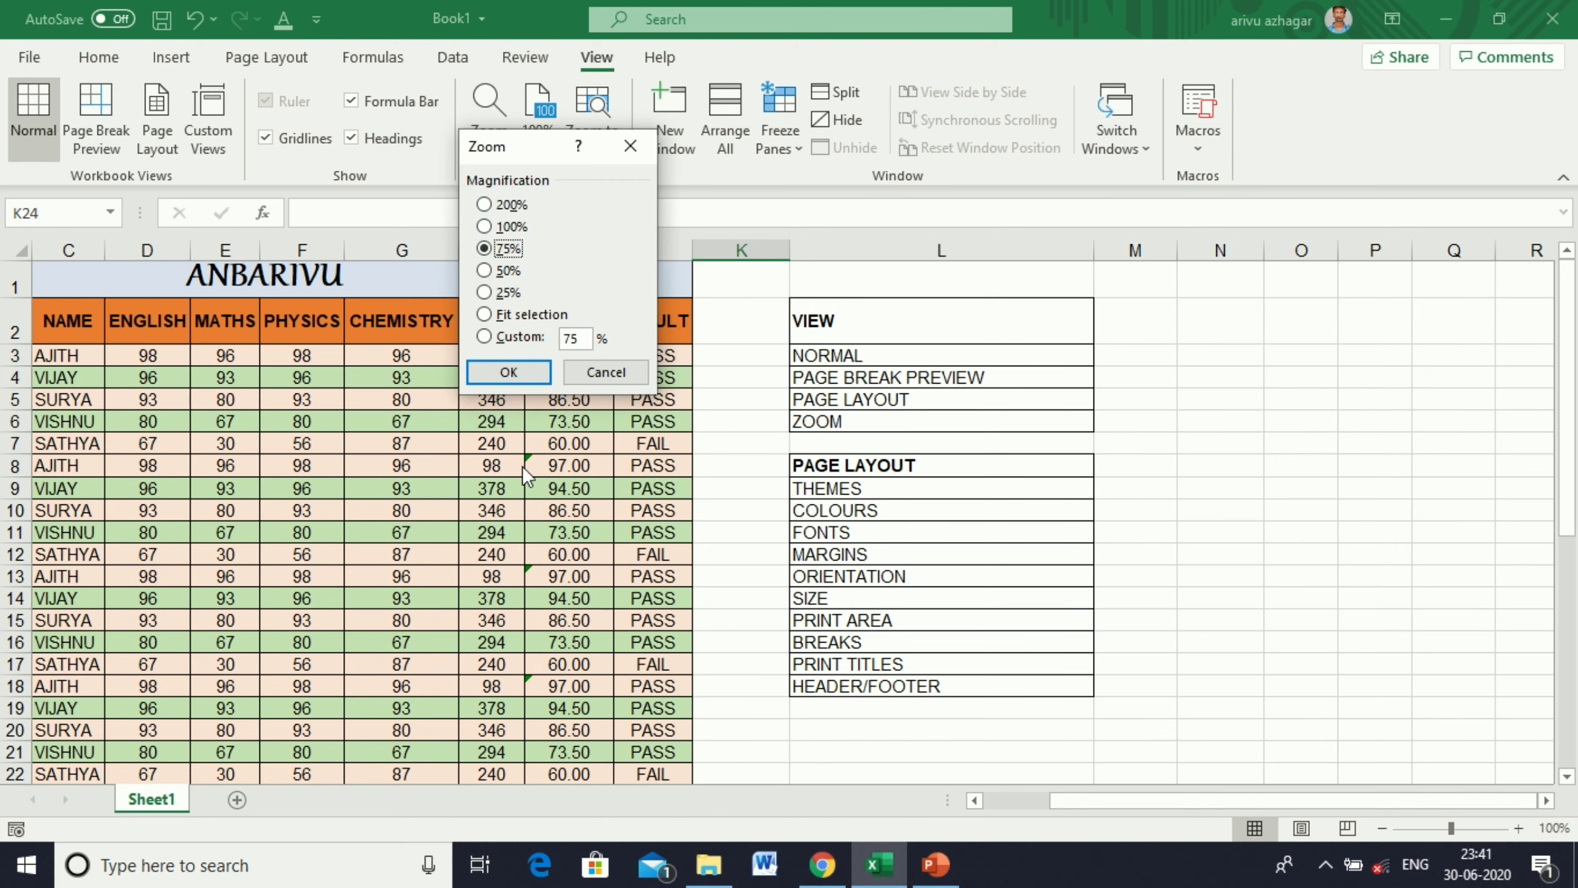
left_click(497, 368)
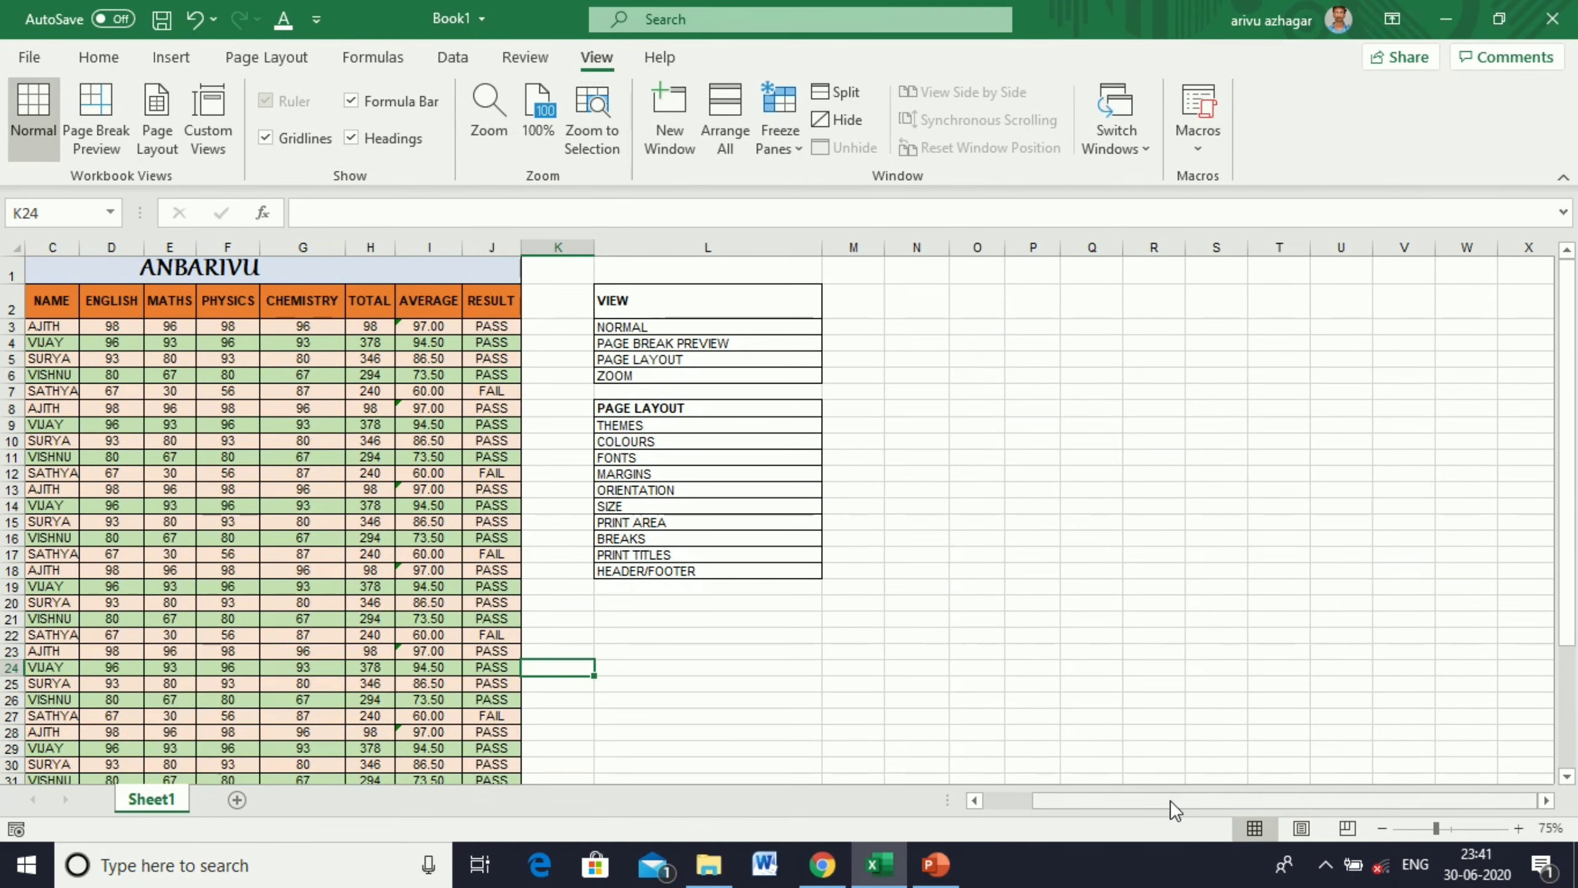
- Set the worksheet zoom back to 100%
left_click_drag(1172, 802, 998, 807)
left_click(488, 116)
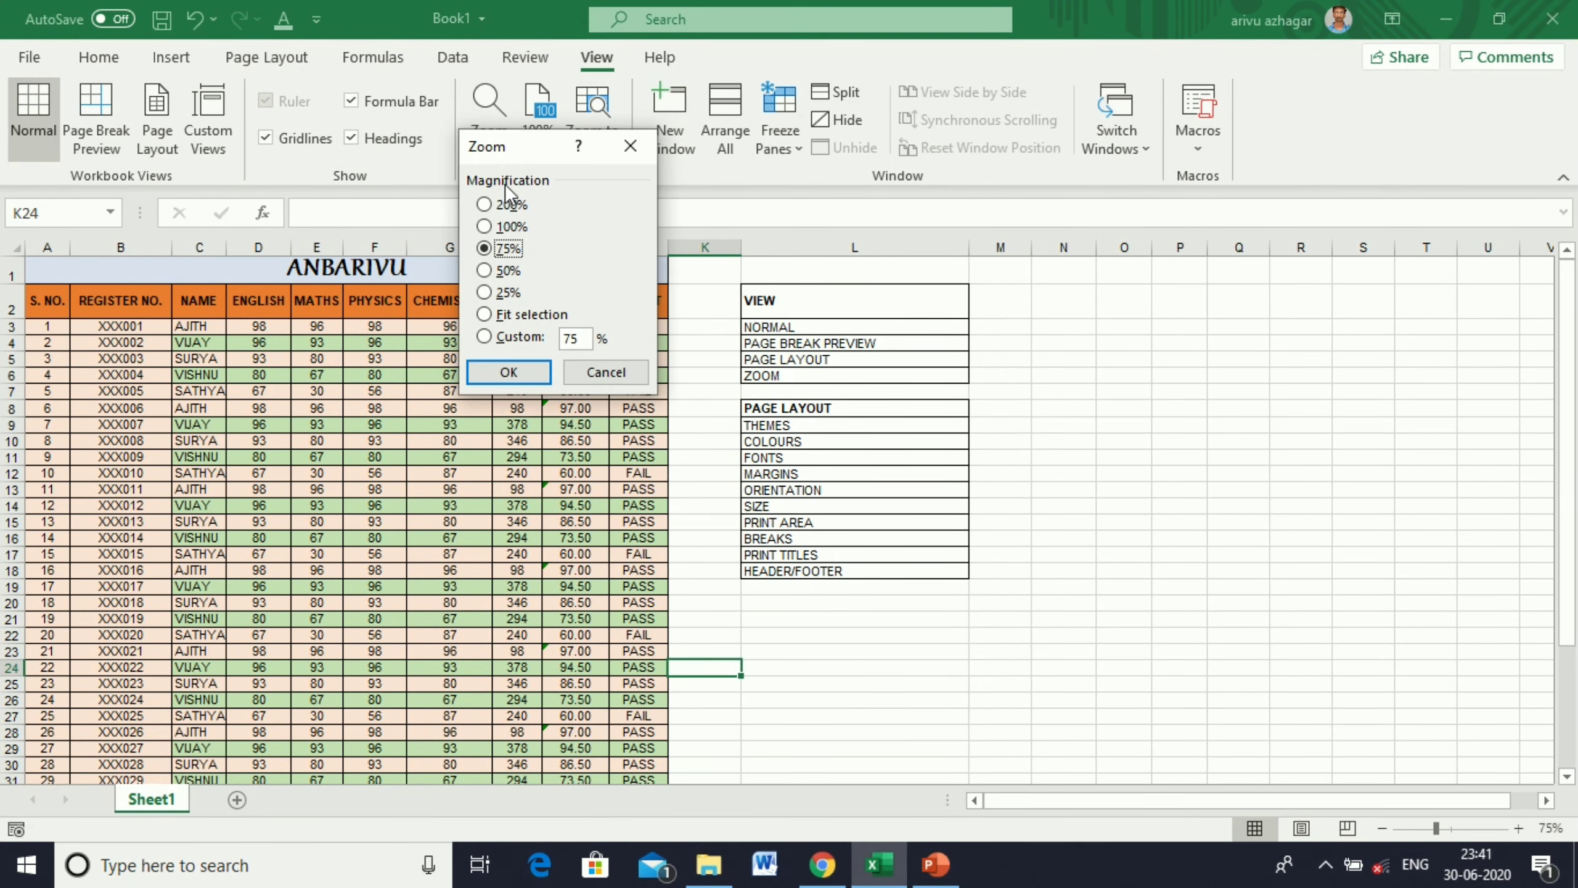
left_click(508, 226)
left_click(508, 371)
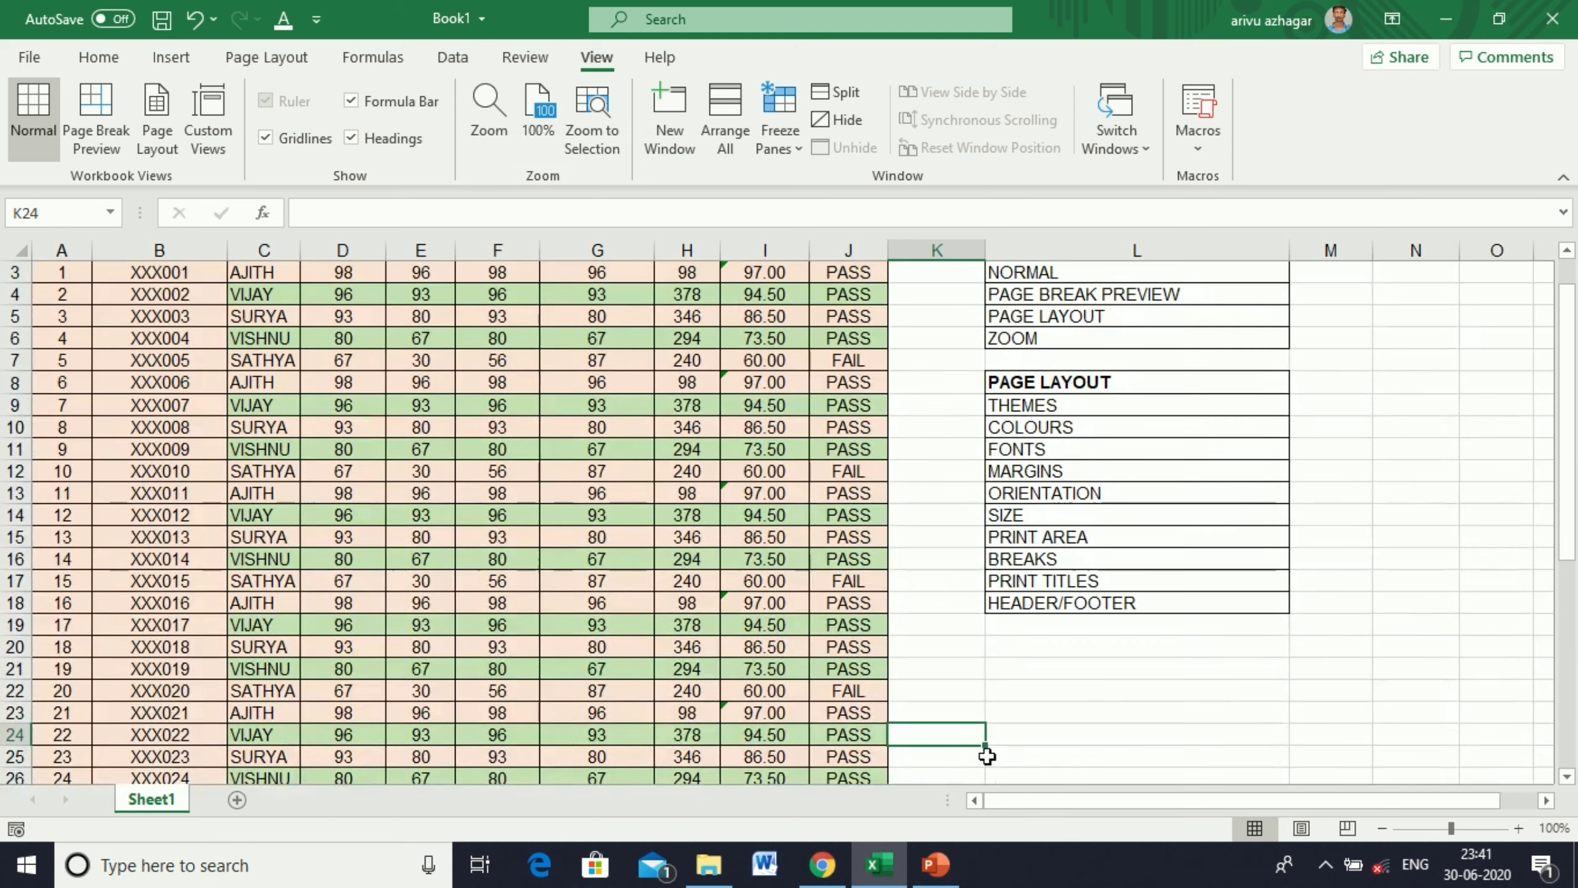
scroll(914, 610, "up", 1)
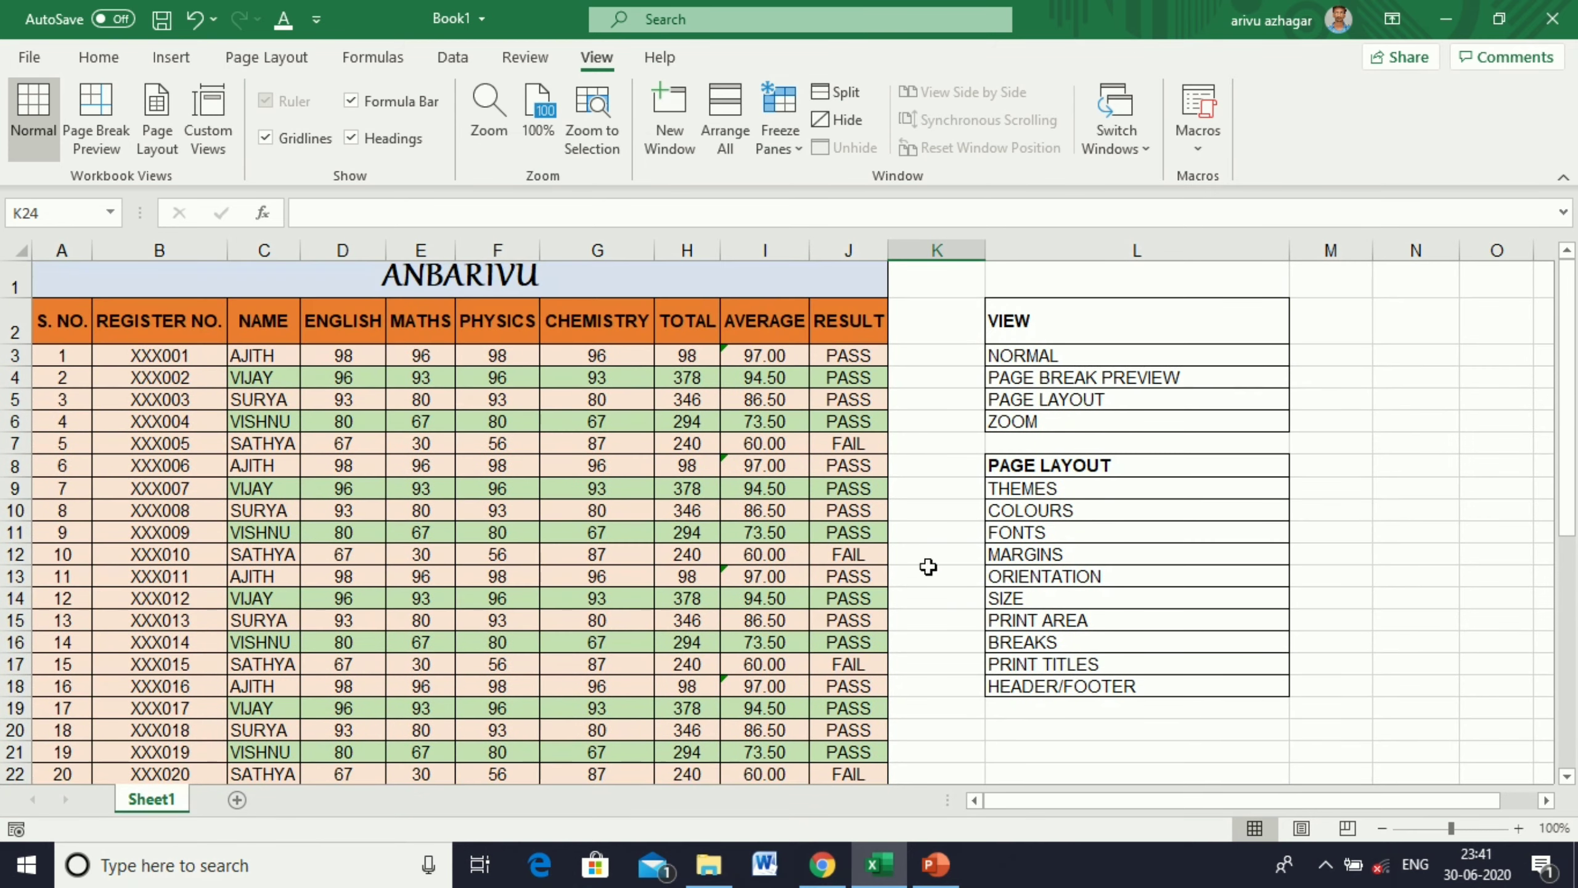
- Examine the built-in themes available for the workbook's page layout
left_click(1023, 469)
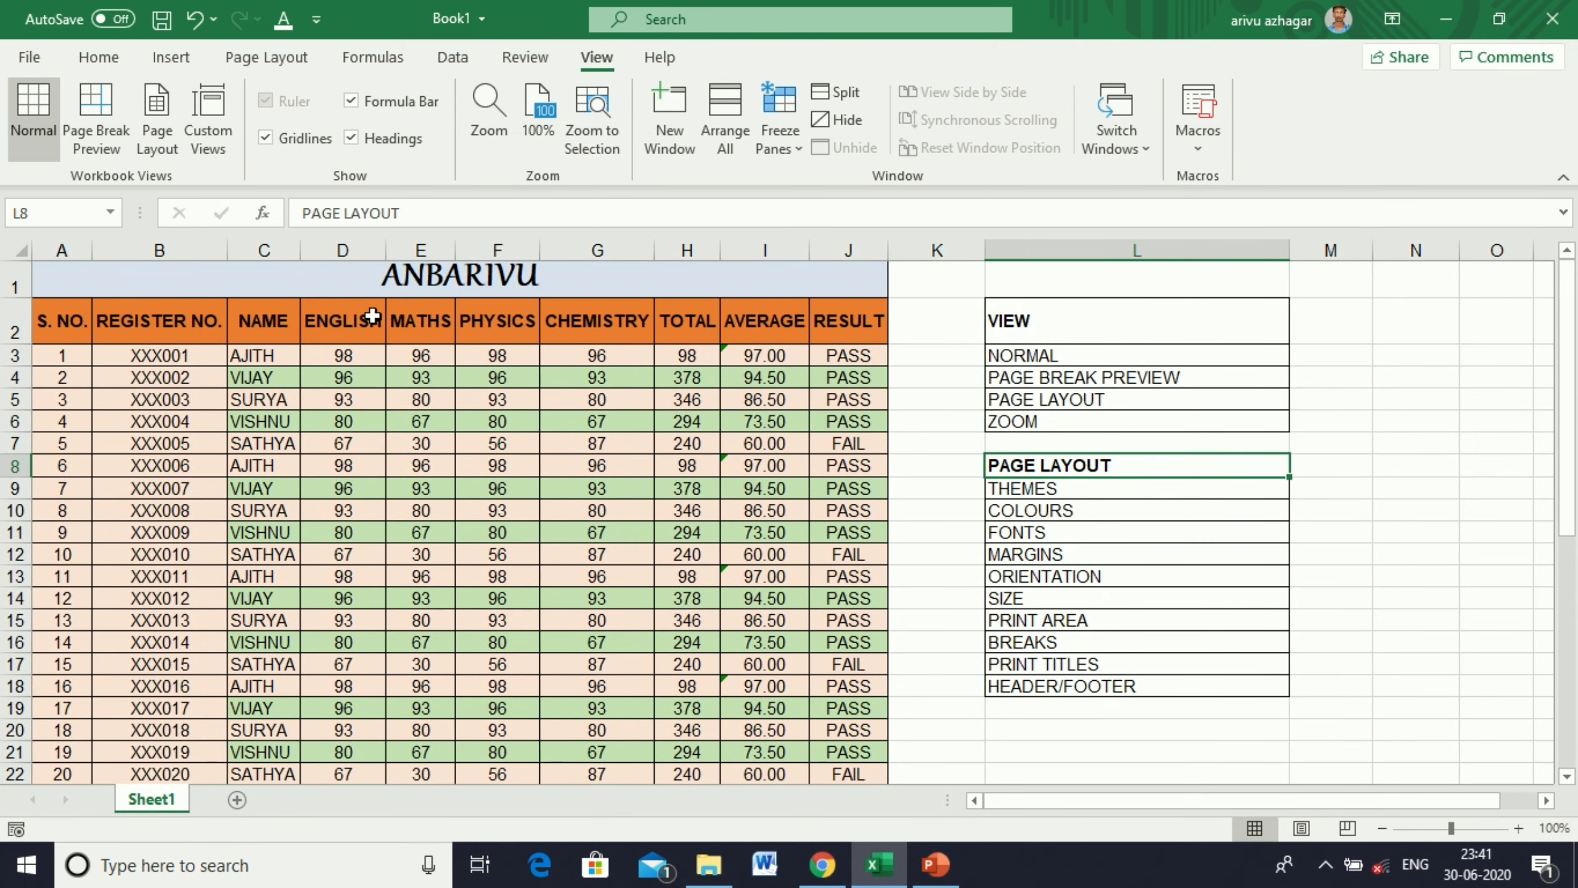
left_click(252, 58)
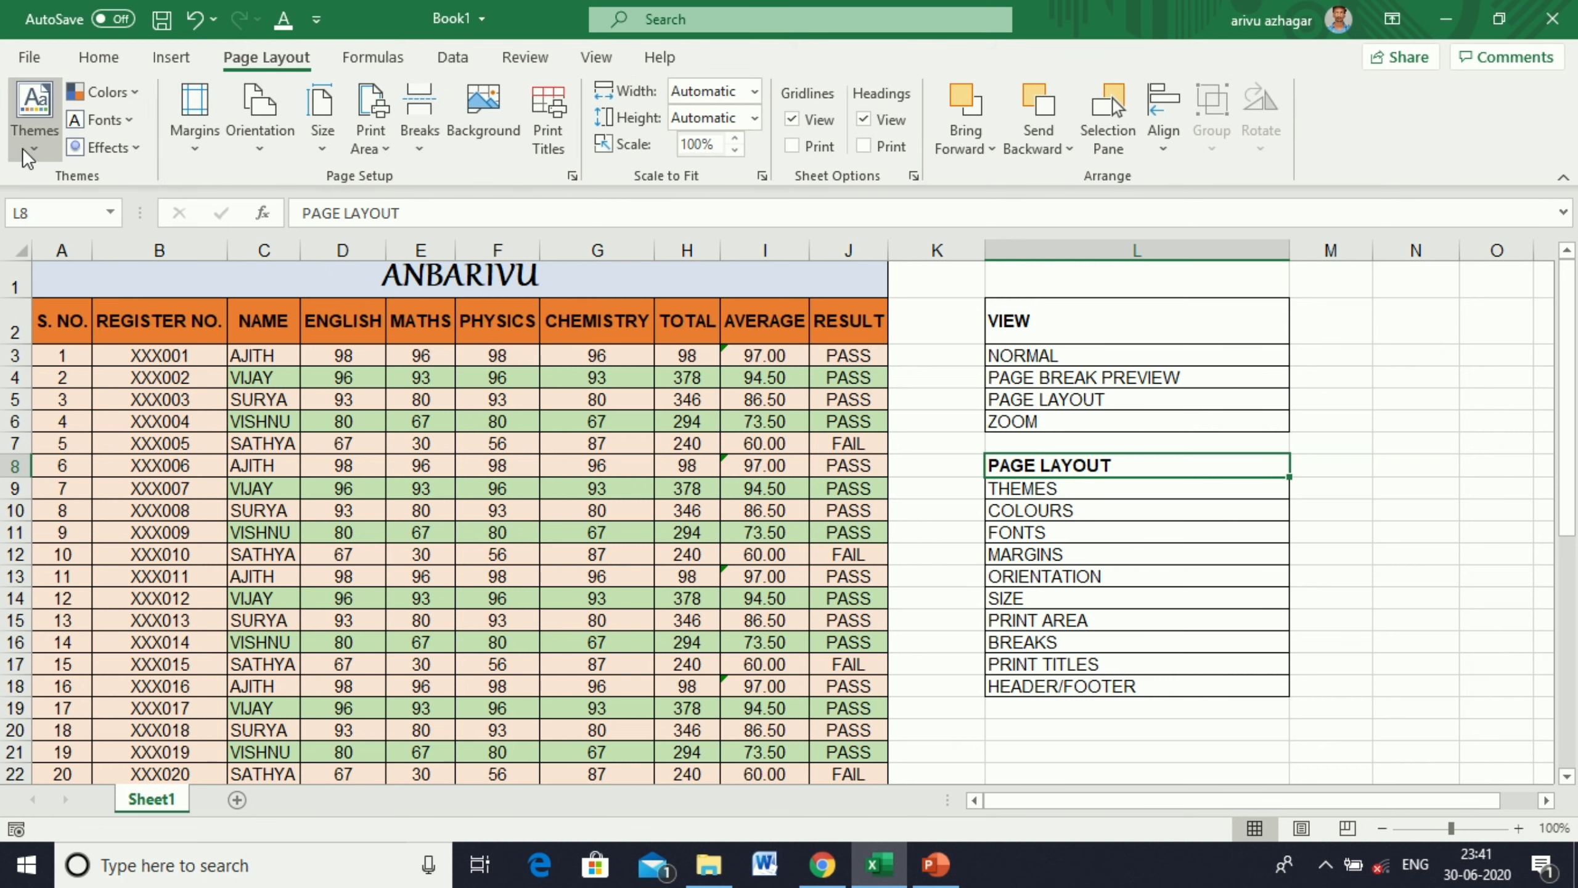
left_click(28, 154)
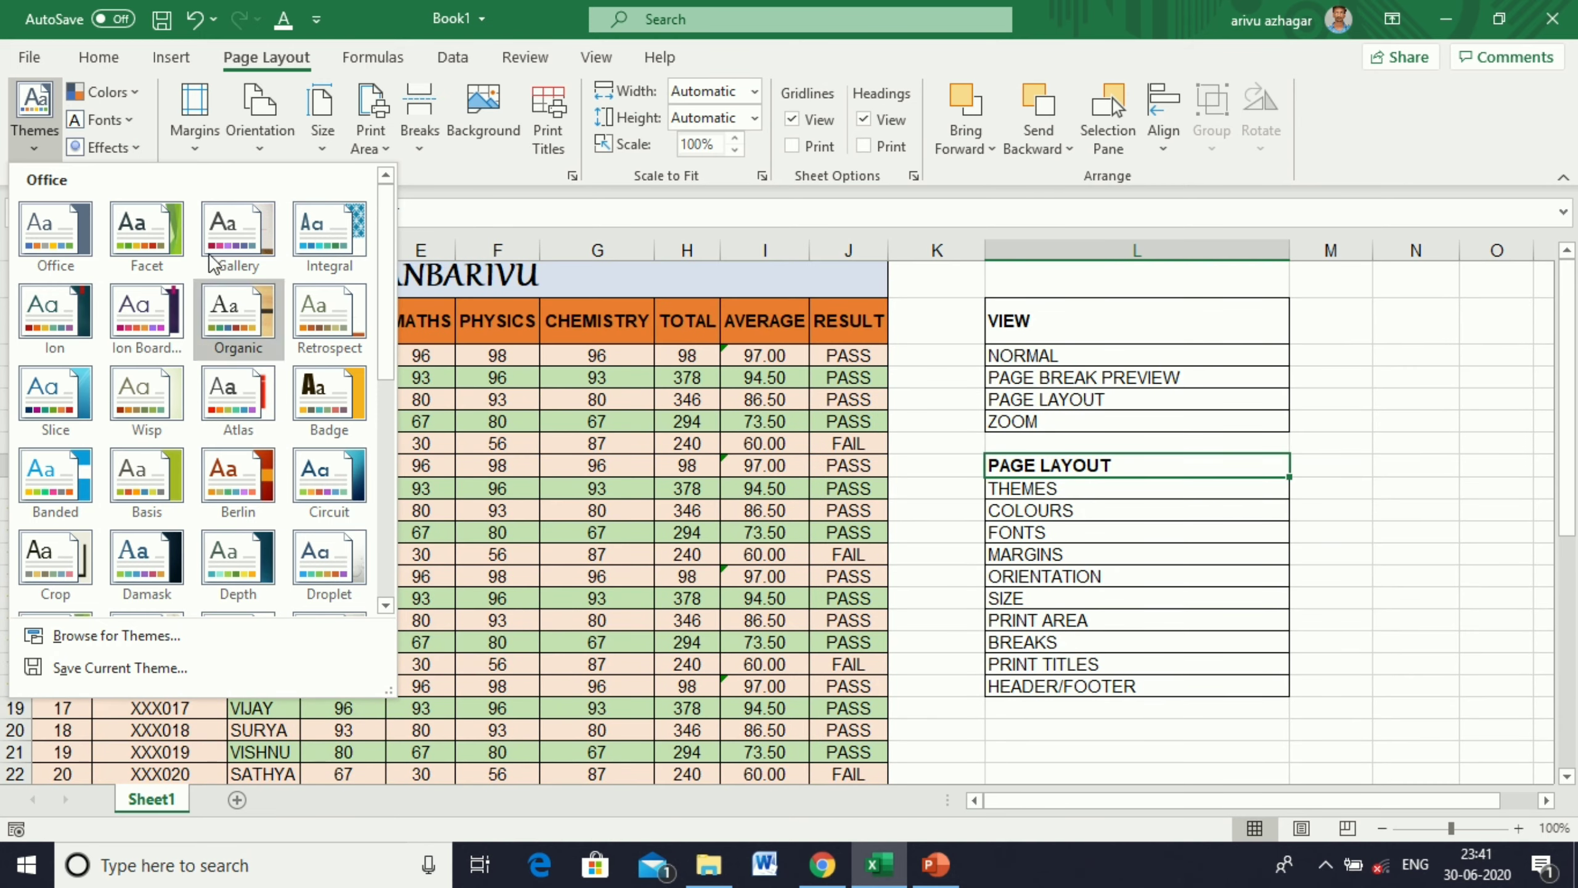
- Look through the theme color sets and preview theme fonts such as Candara without applying any
left_click(131, 94)
left_click(131, 94)
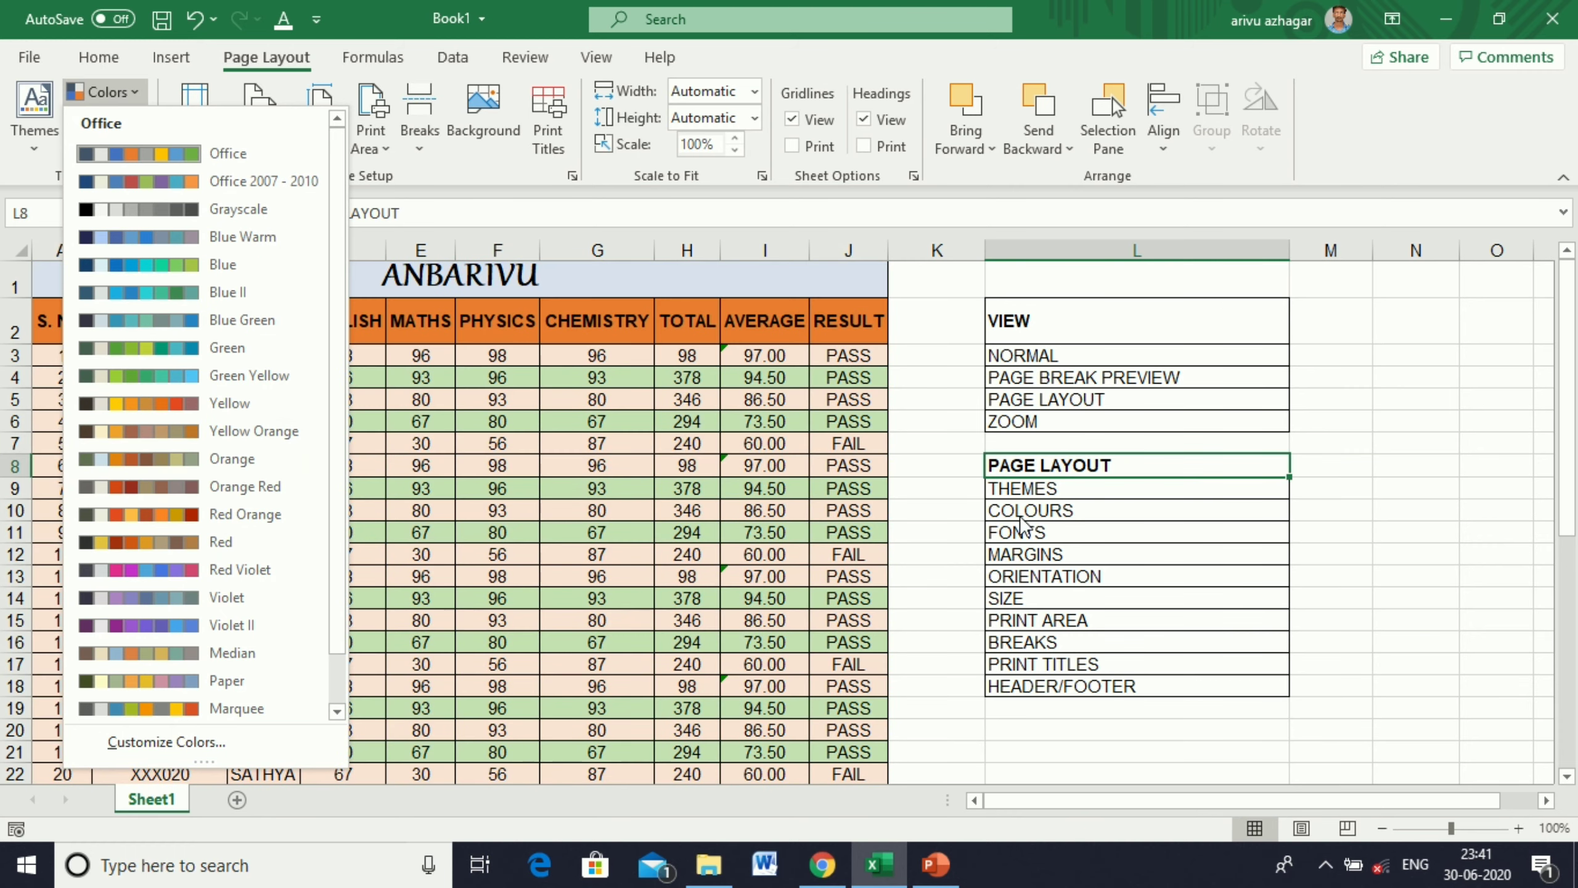
left_click(29, 163)
left_click(99, 119)
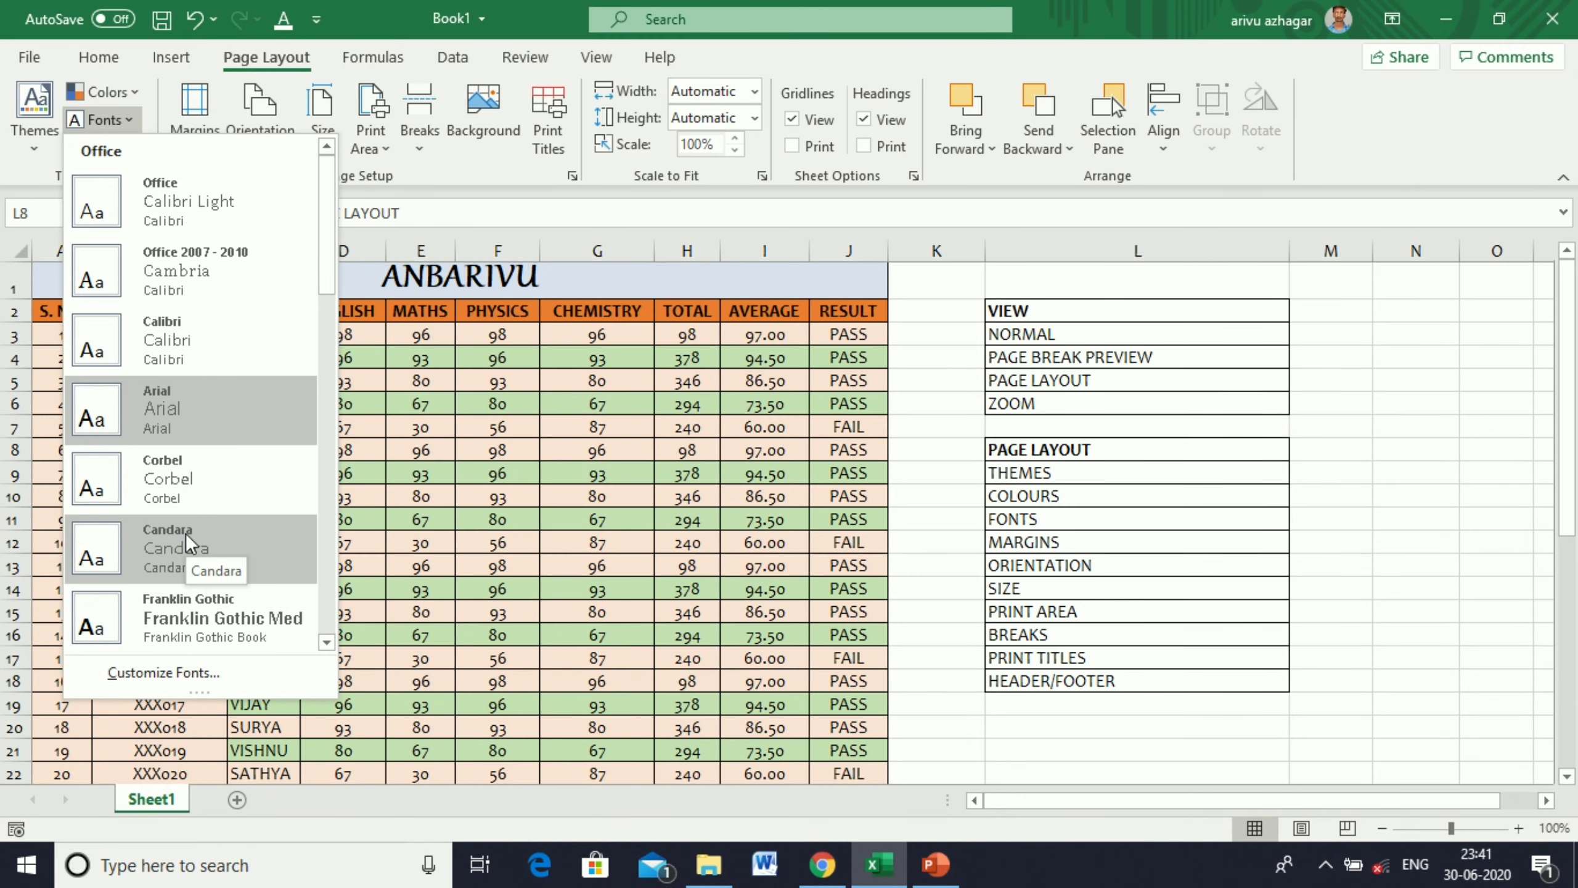
left_click(529, 539)
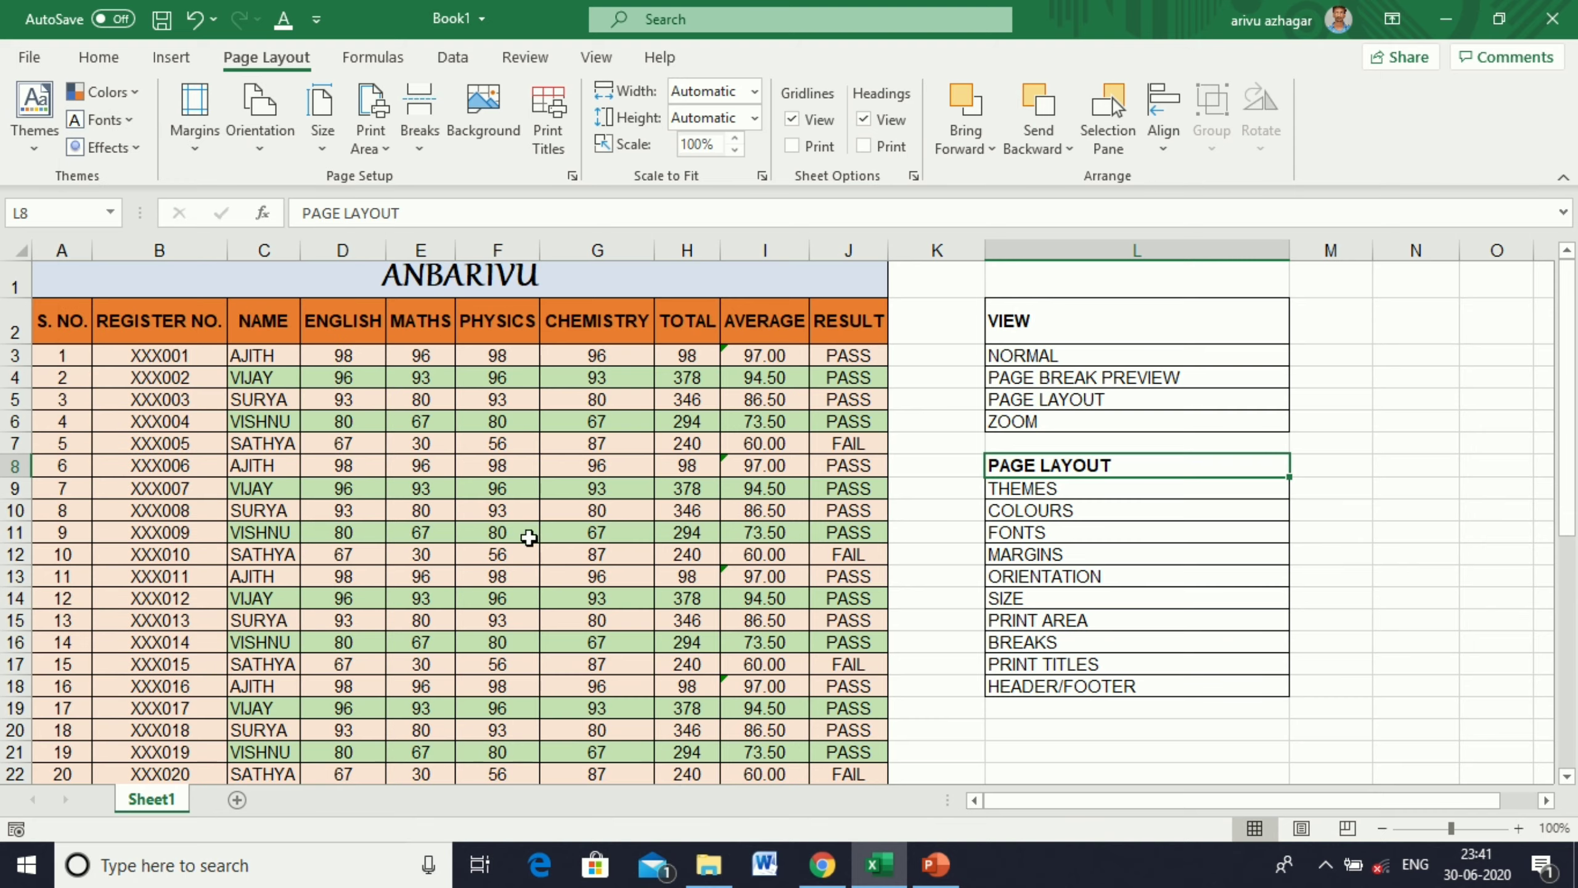
- Apply the Narrow margin preset and switch the worksheet to Page Break Preview
left_click(202, 153)
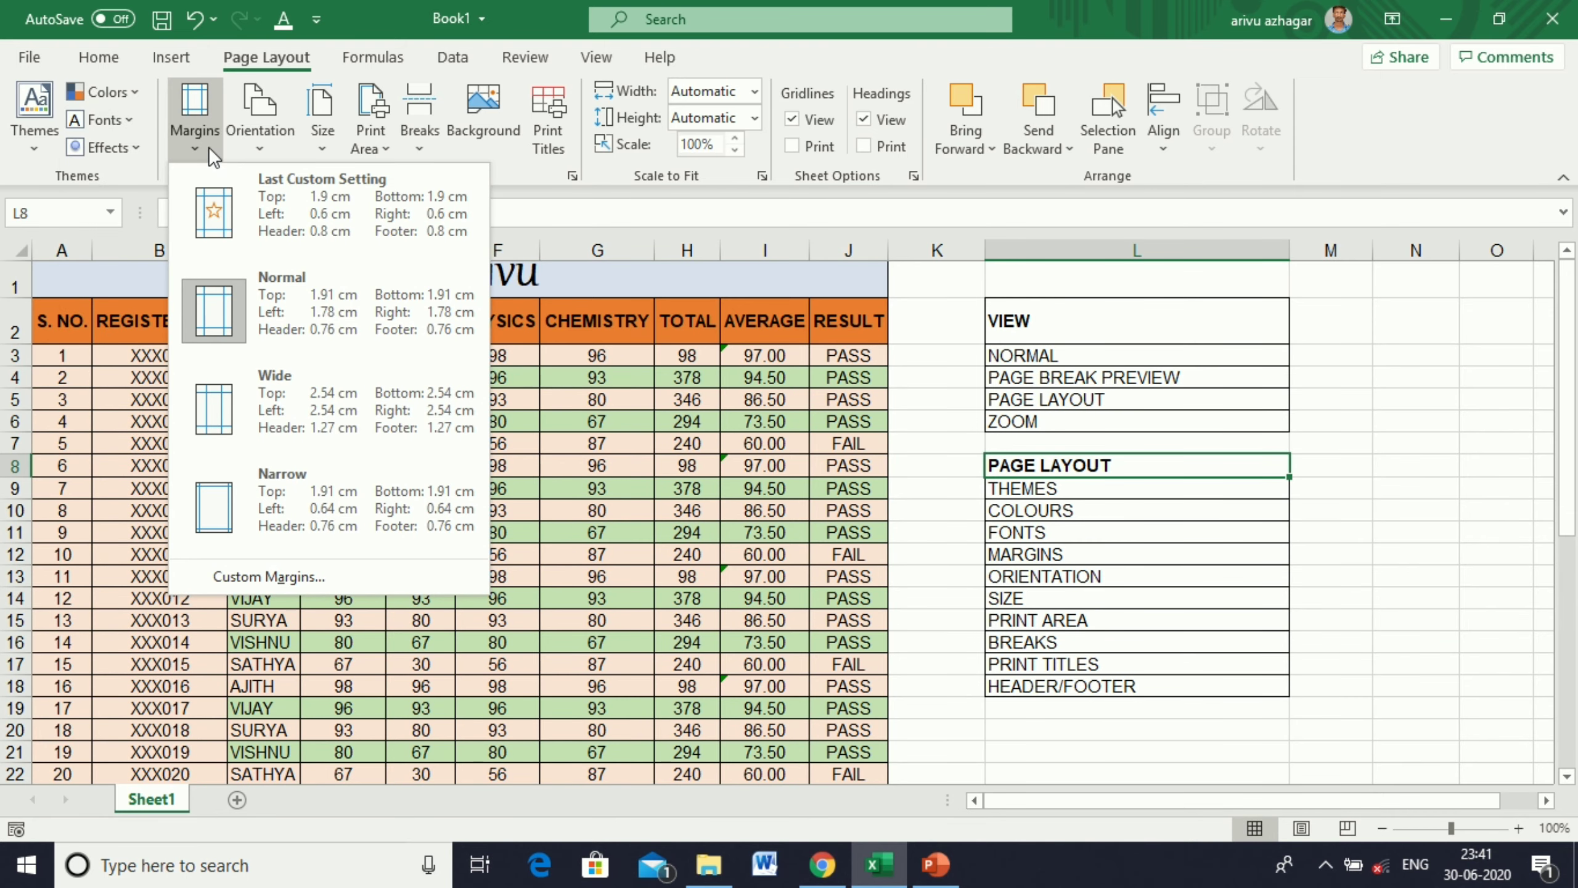
left_click(248, 516)
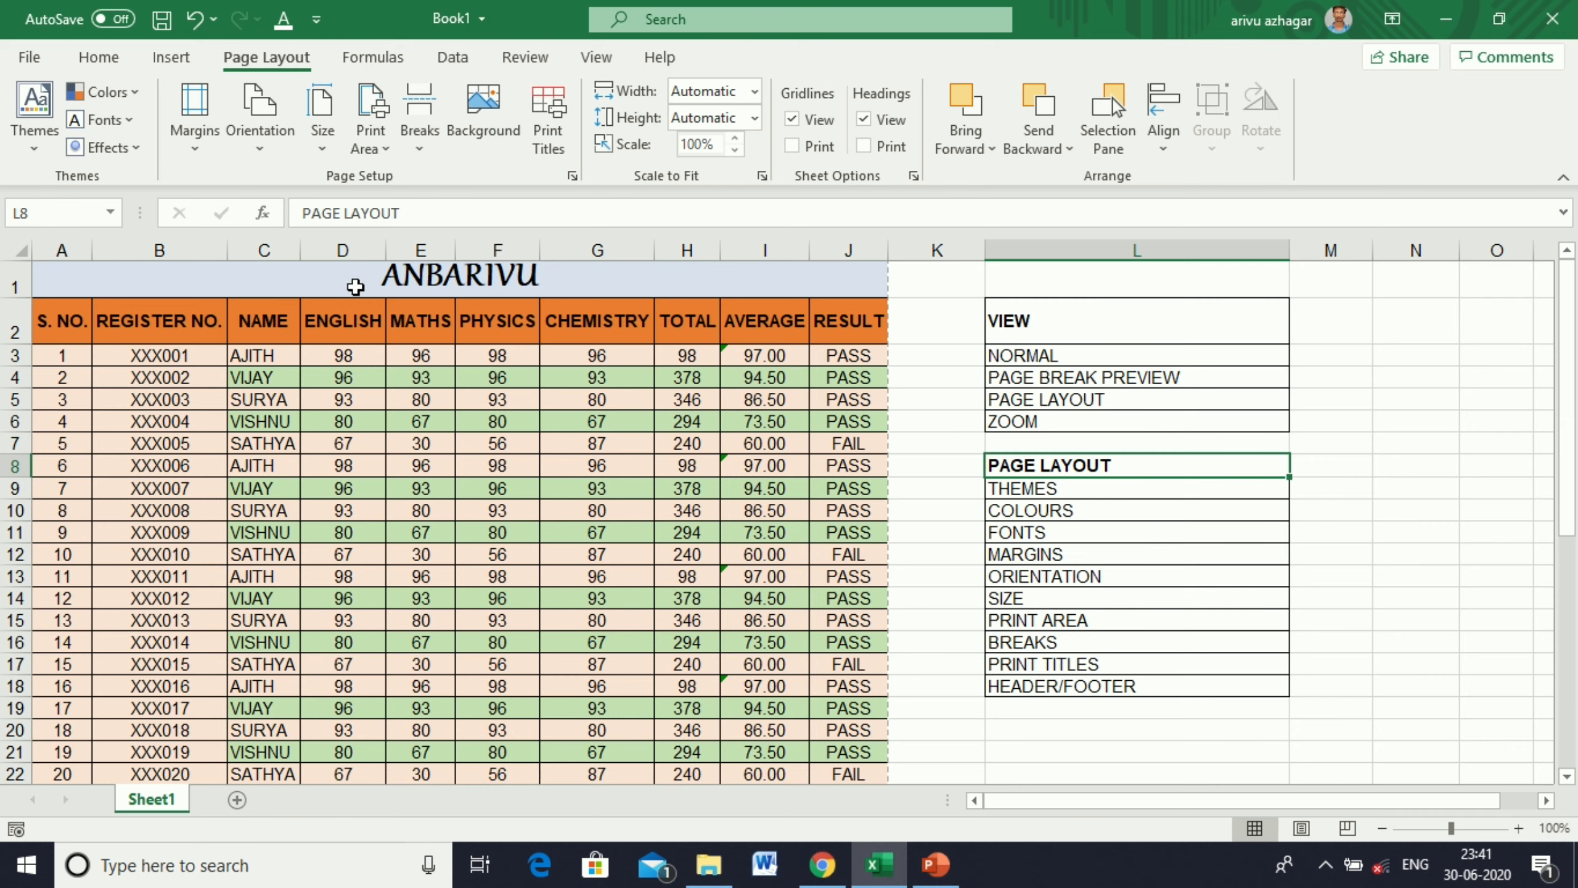
left_click(601, 57)
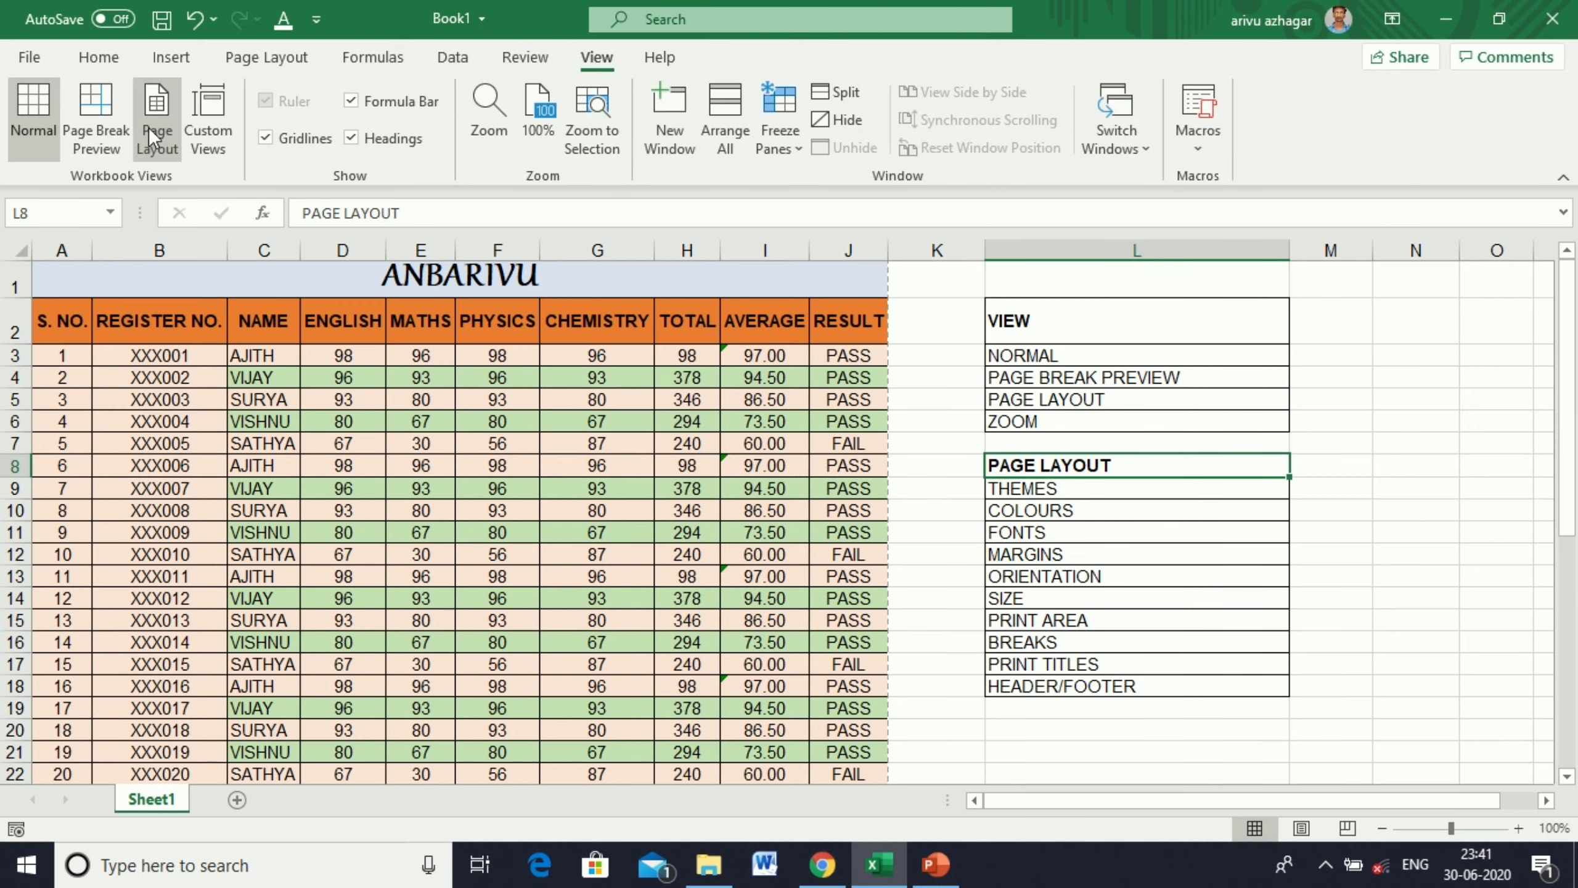
left_click(85, 134)
left_click(265, 58)
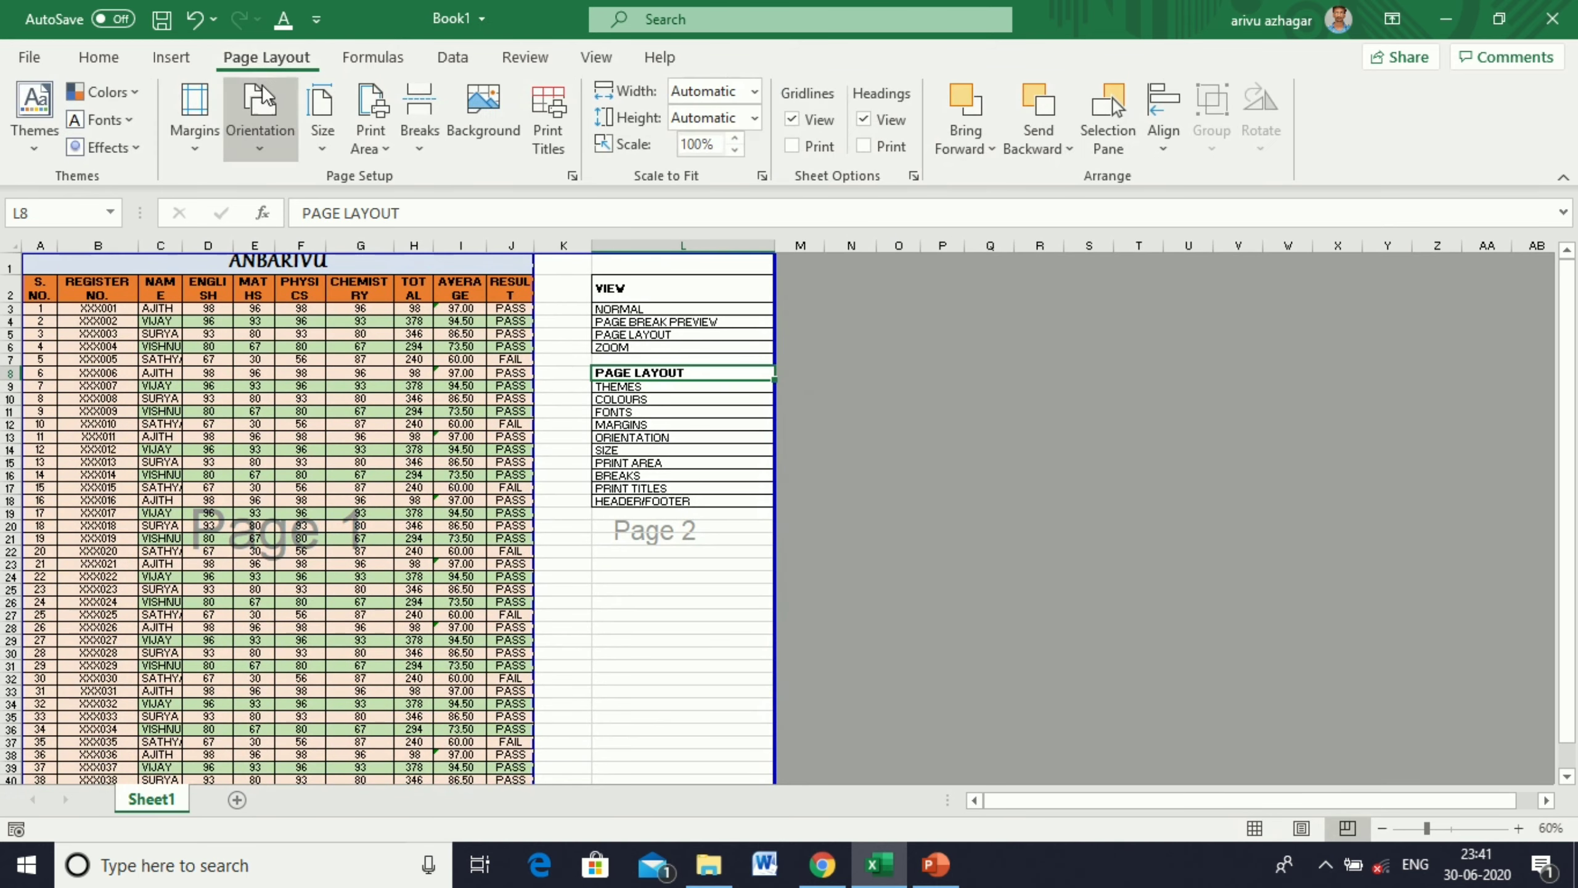
- Try the Normal and Wide margin presets, returning the page margins to Narrow
left_click(198, 155)
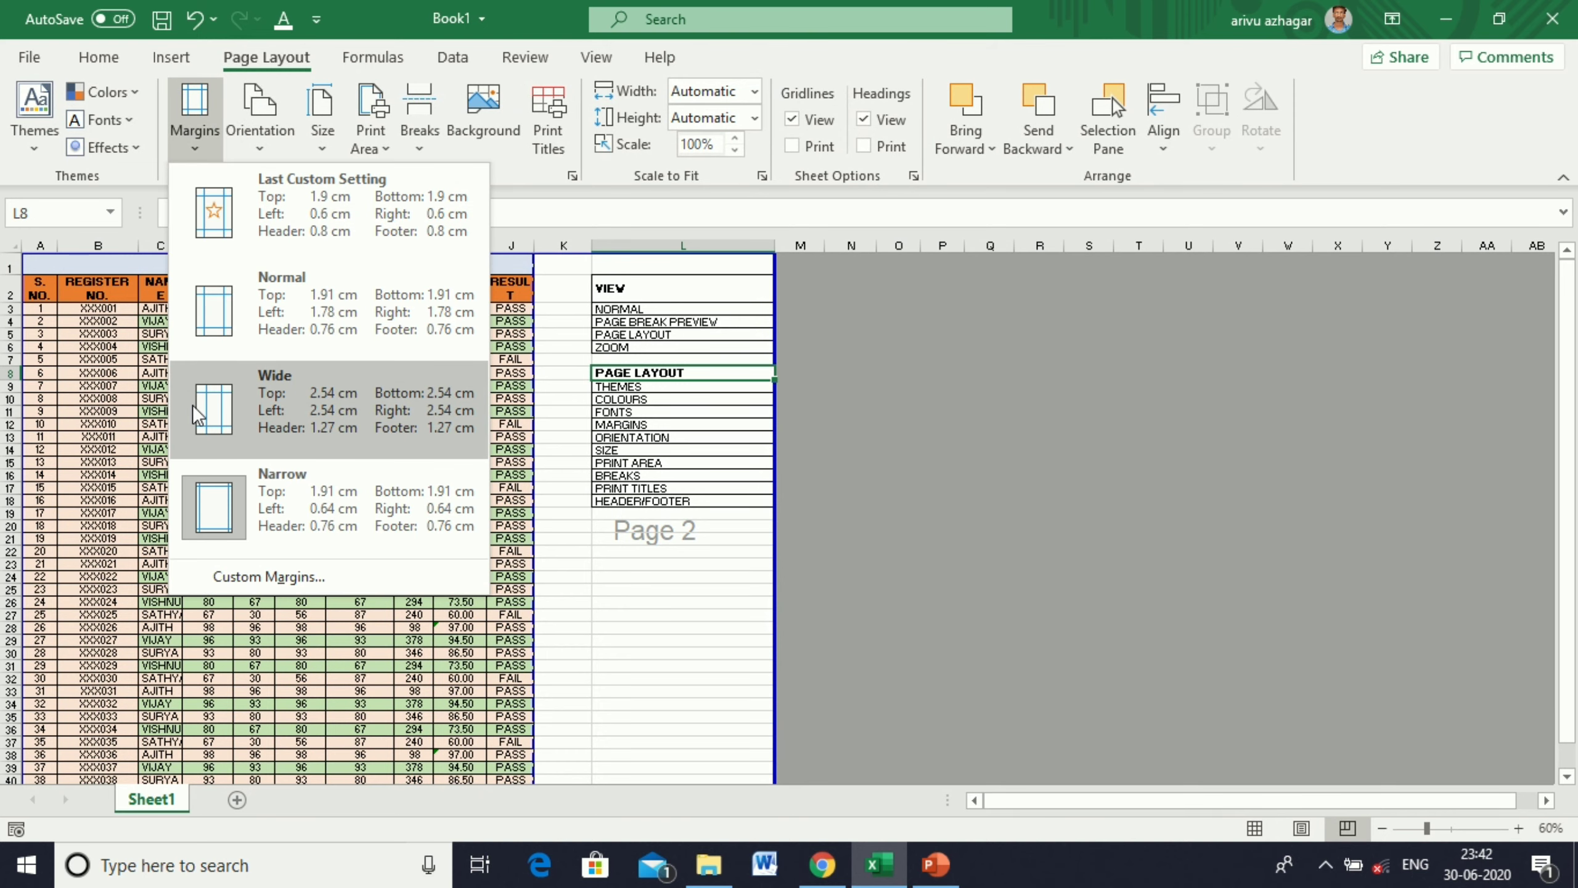
left_click(198, 415)
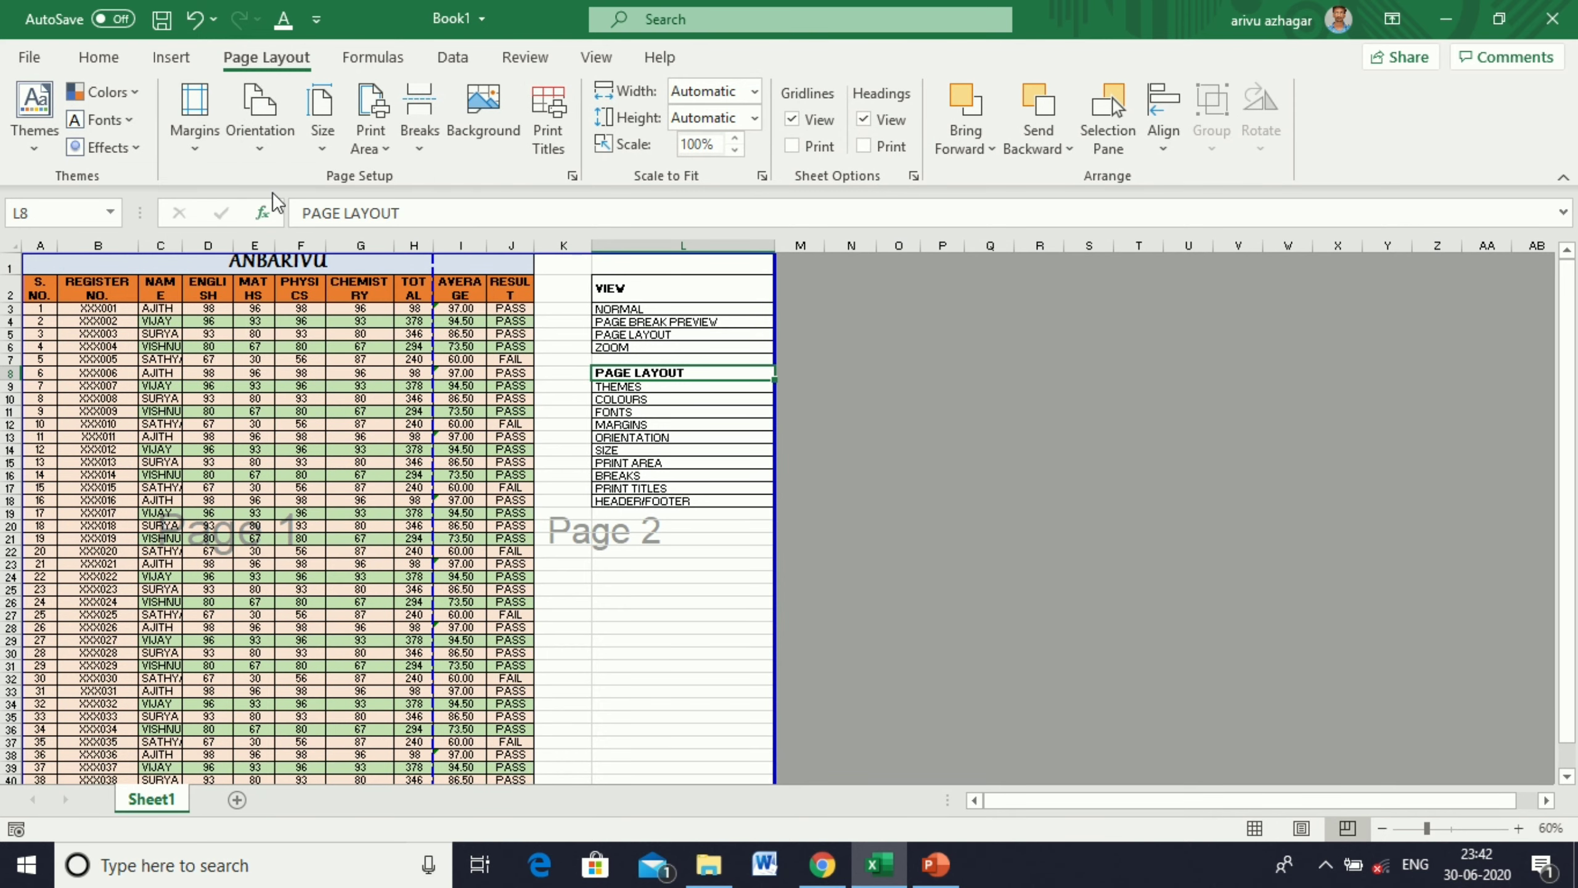
left_click(194, 124)
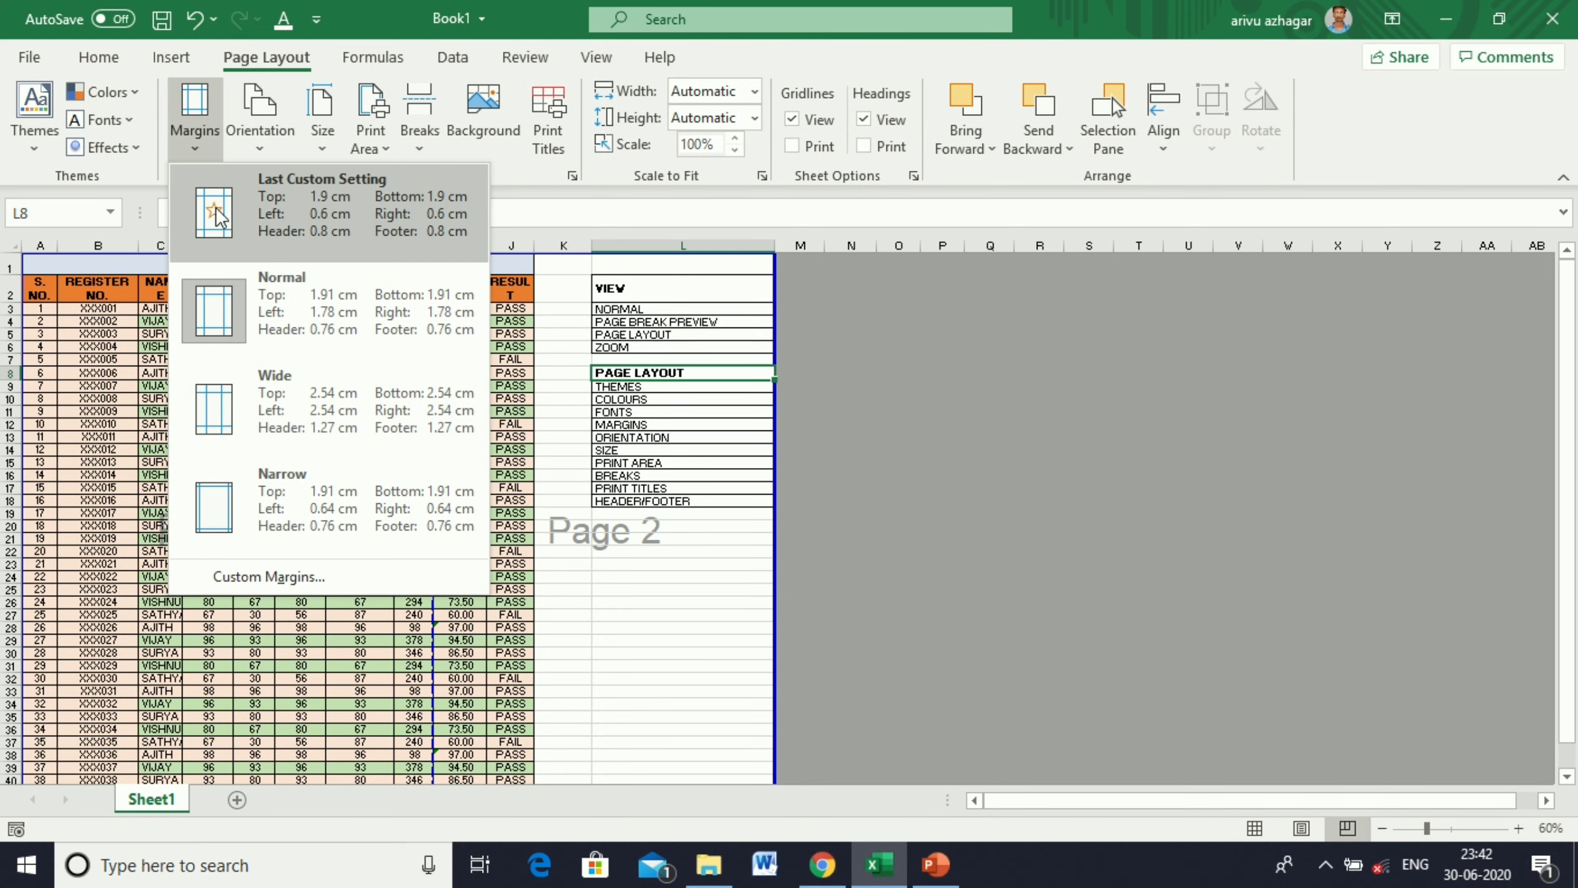
left_click(258, 395)
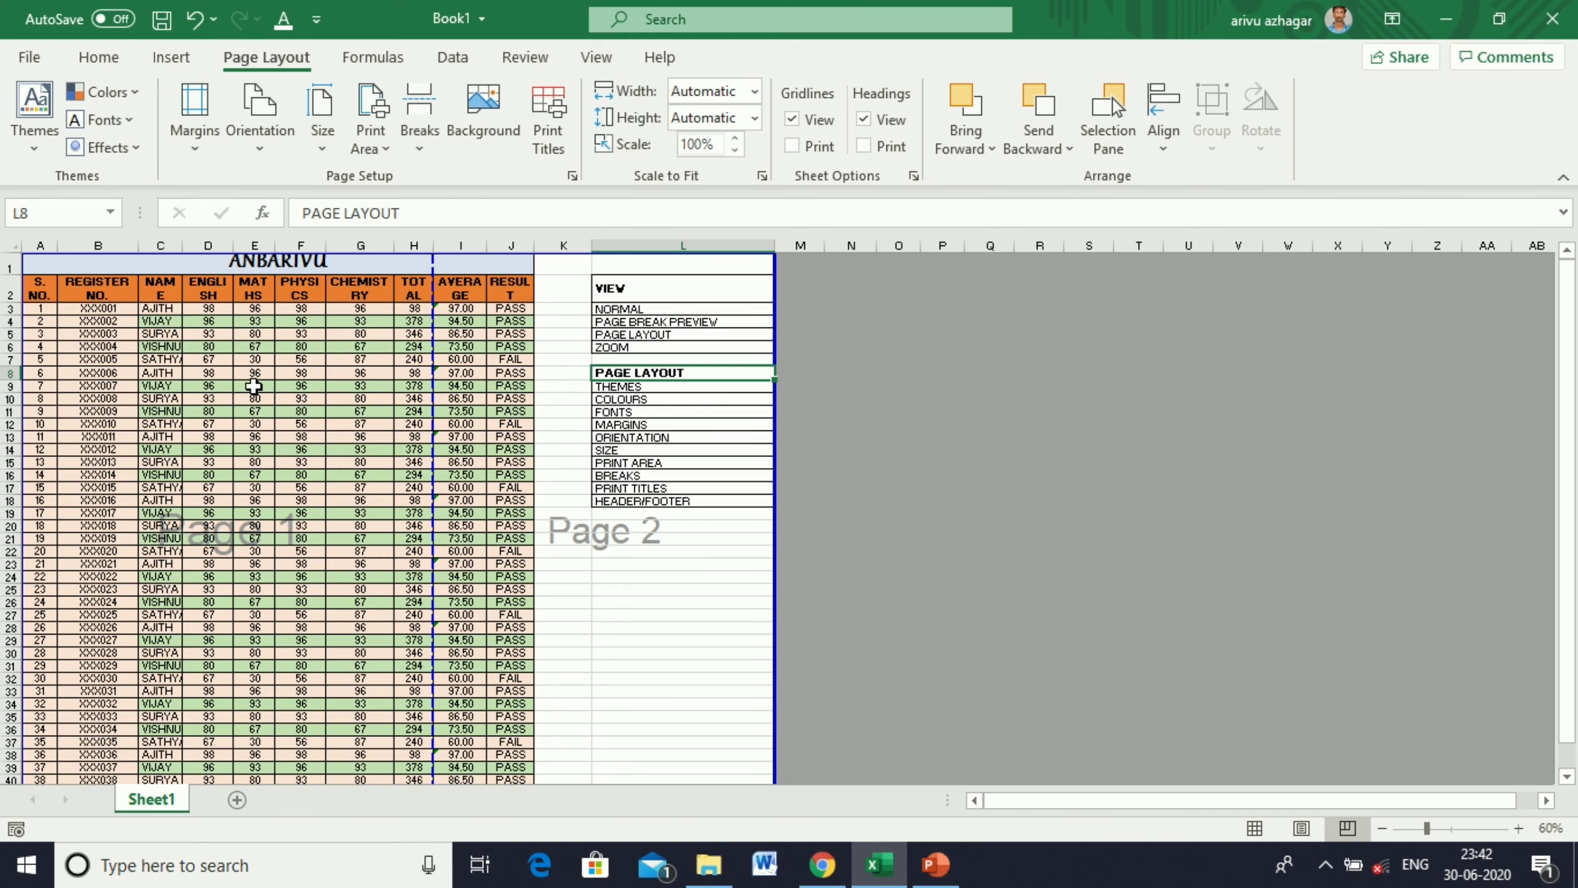
left_click(194, 152)
left_click(244, 475)
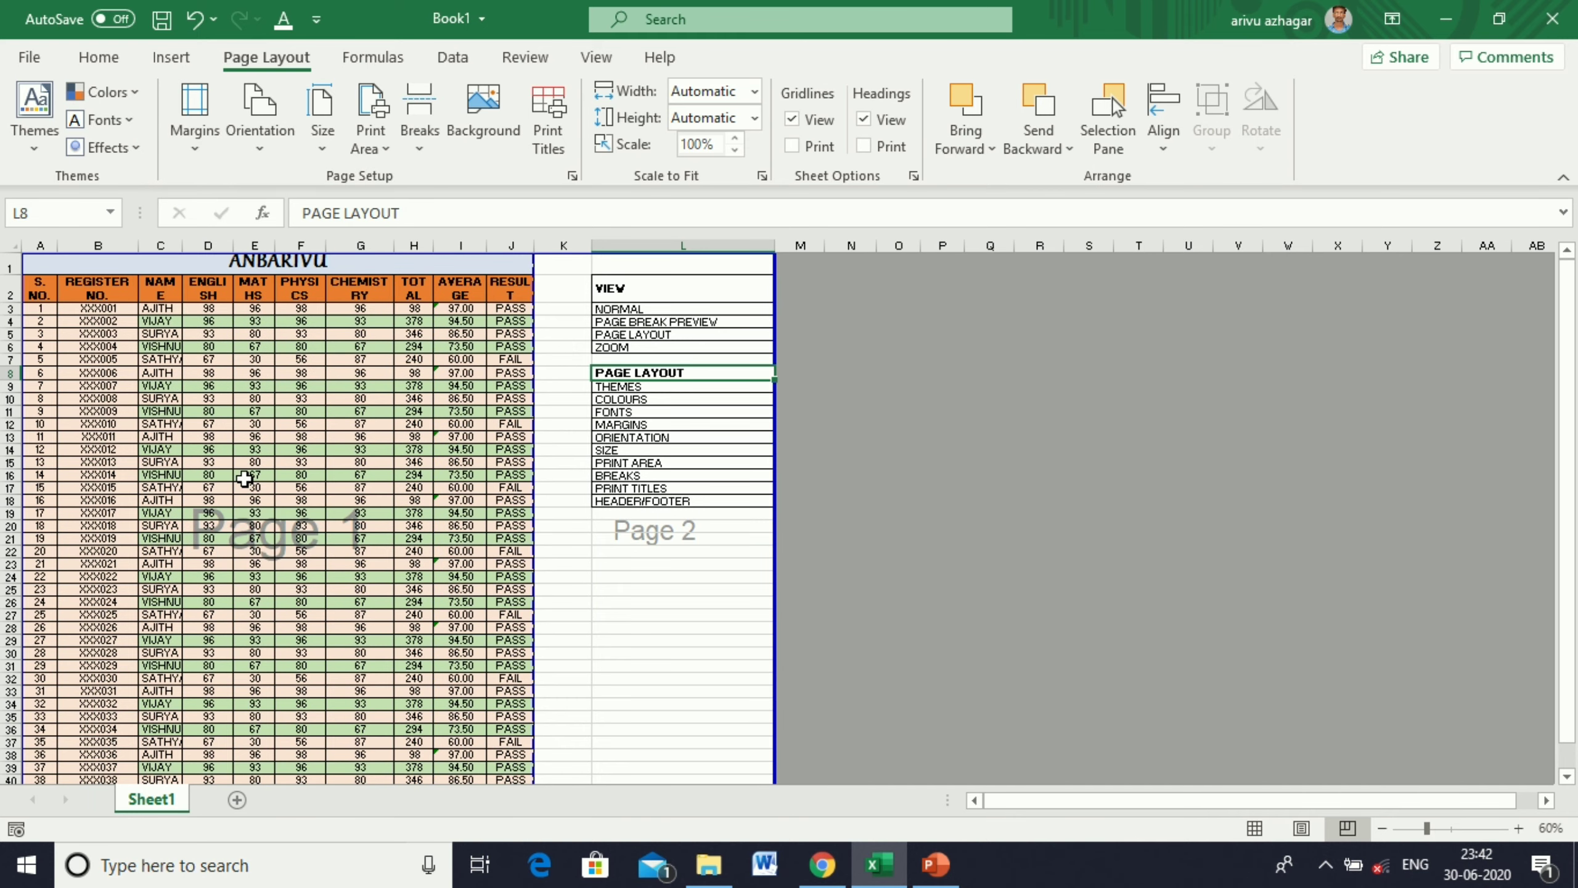
- Inspect the page breaks down the marks table and its print preview, briefly showing the margin guides
scroll(518, 445, "down", 4)
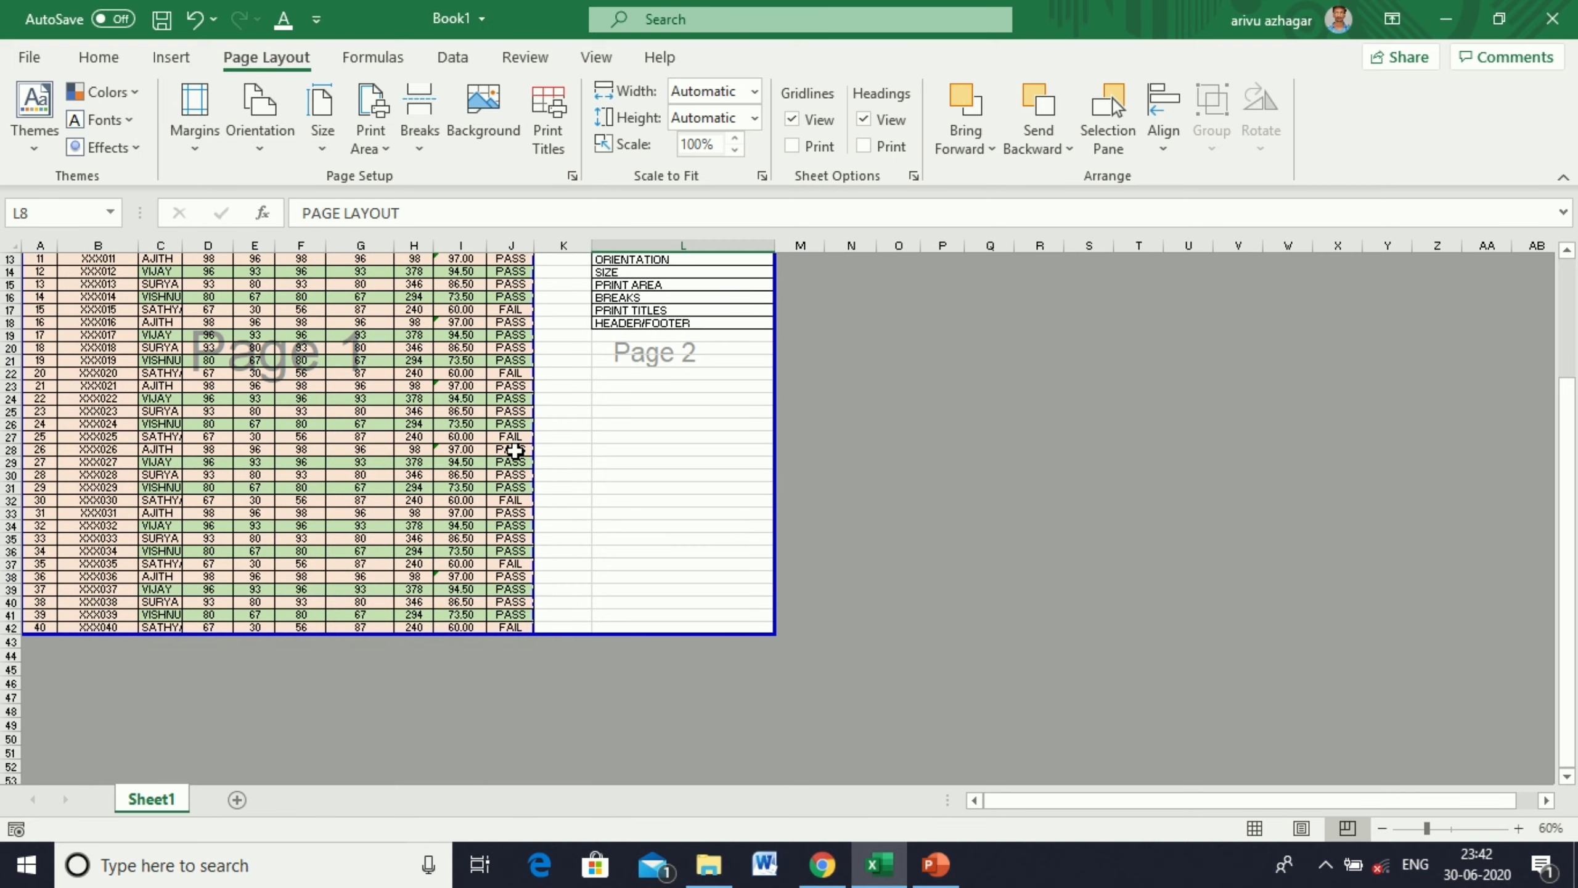
scroll(517, 444, "up", 4)
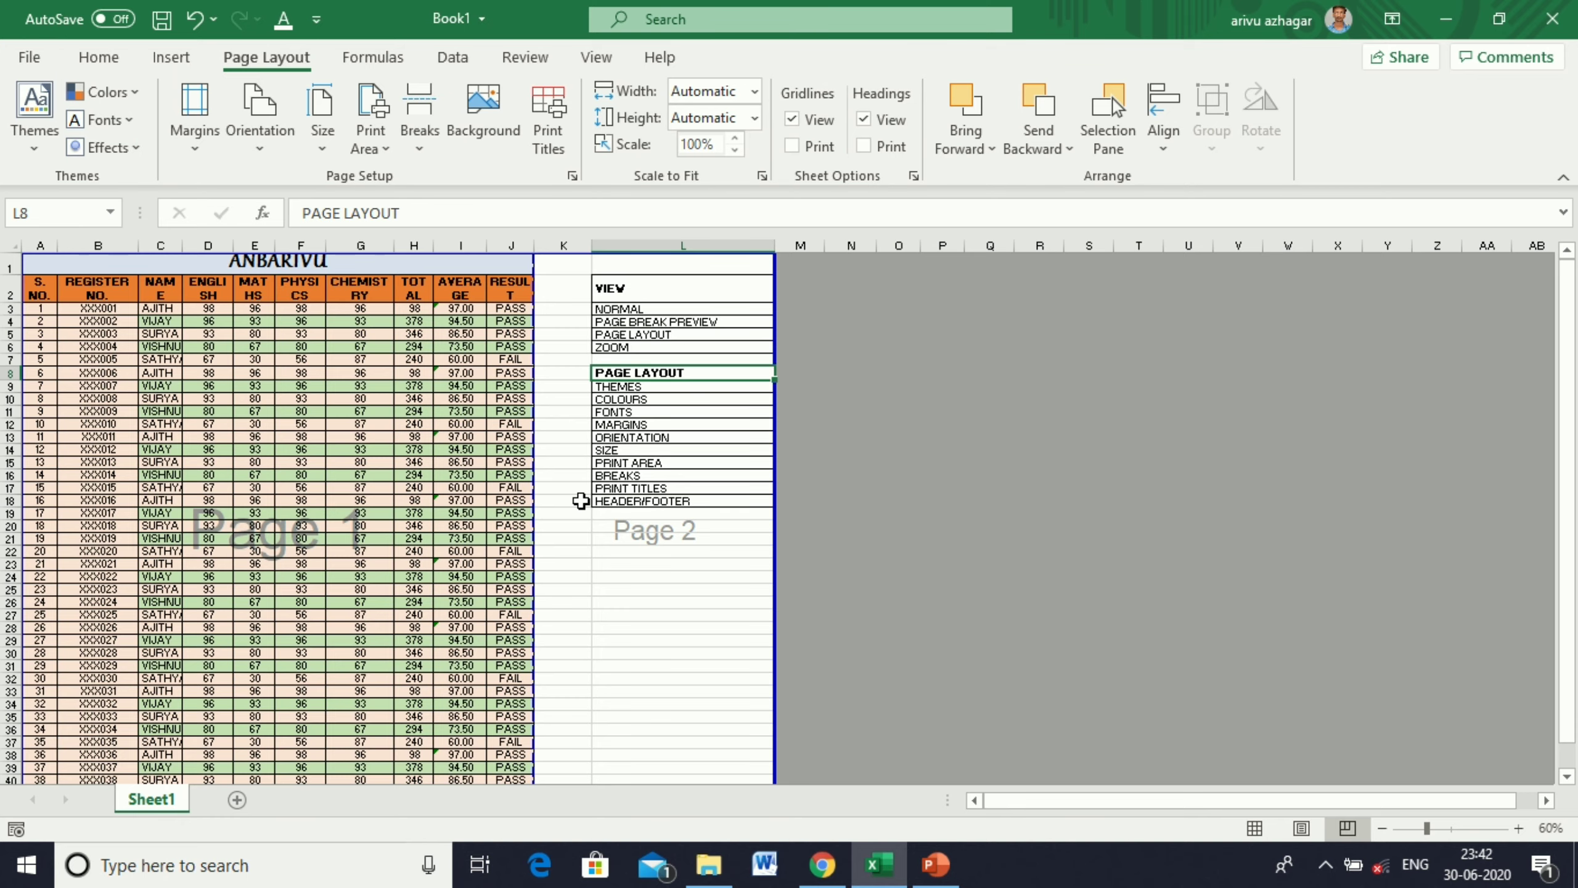
key("ctrl+p")
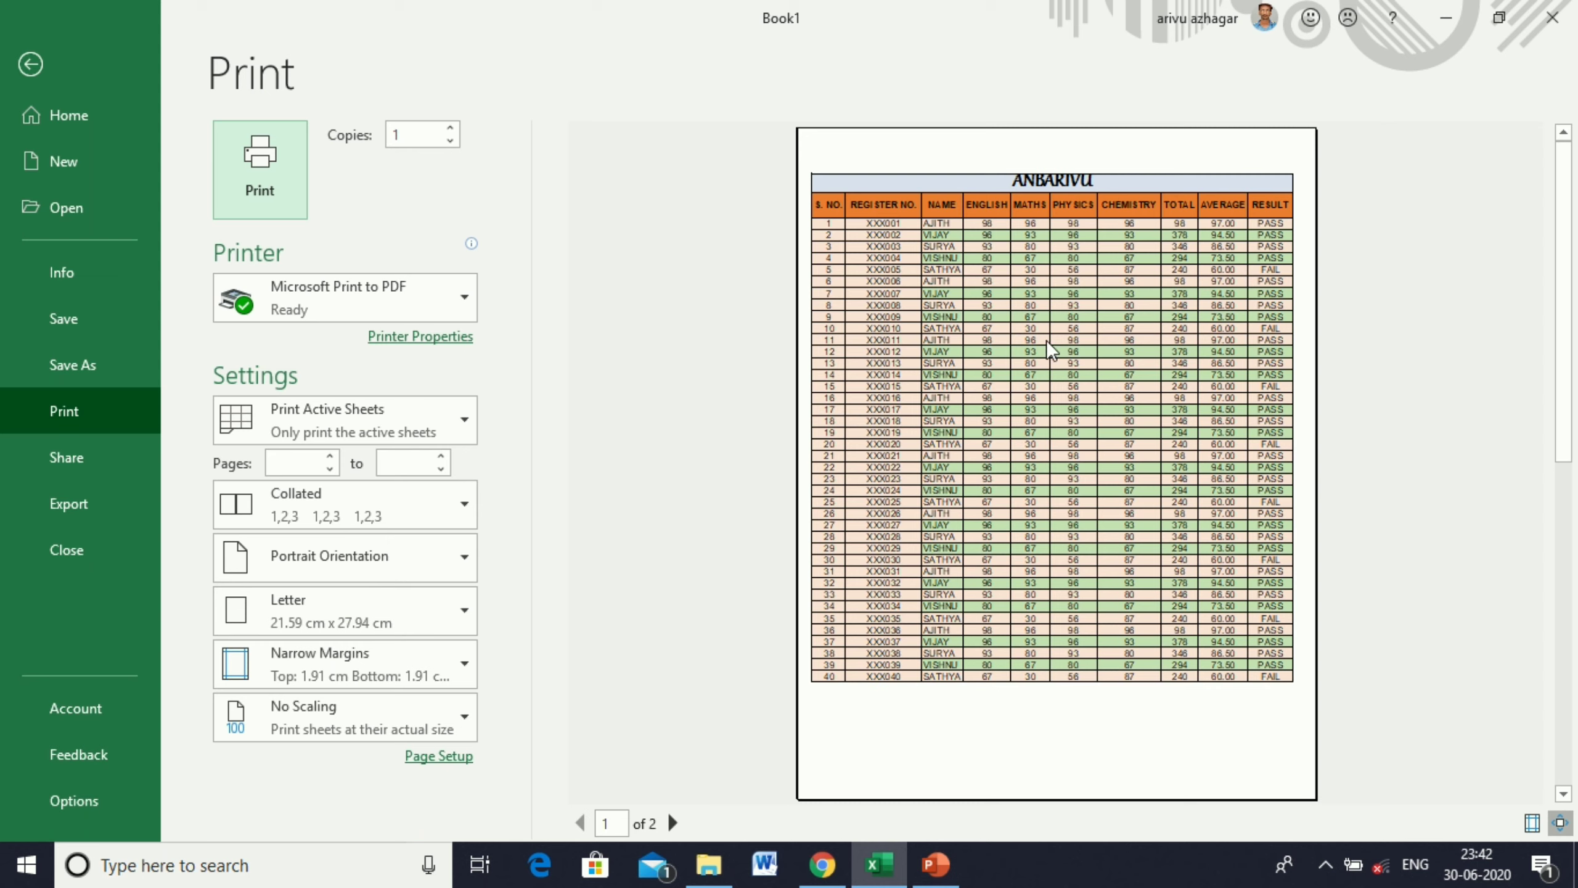
left_click(1533, 824)
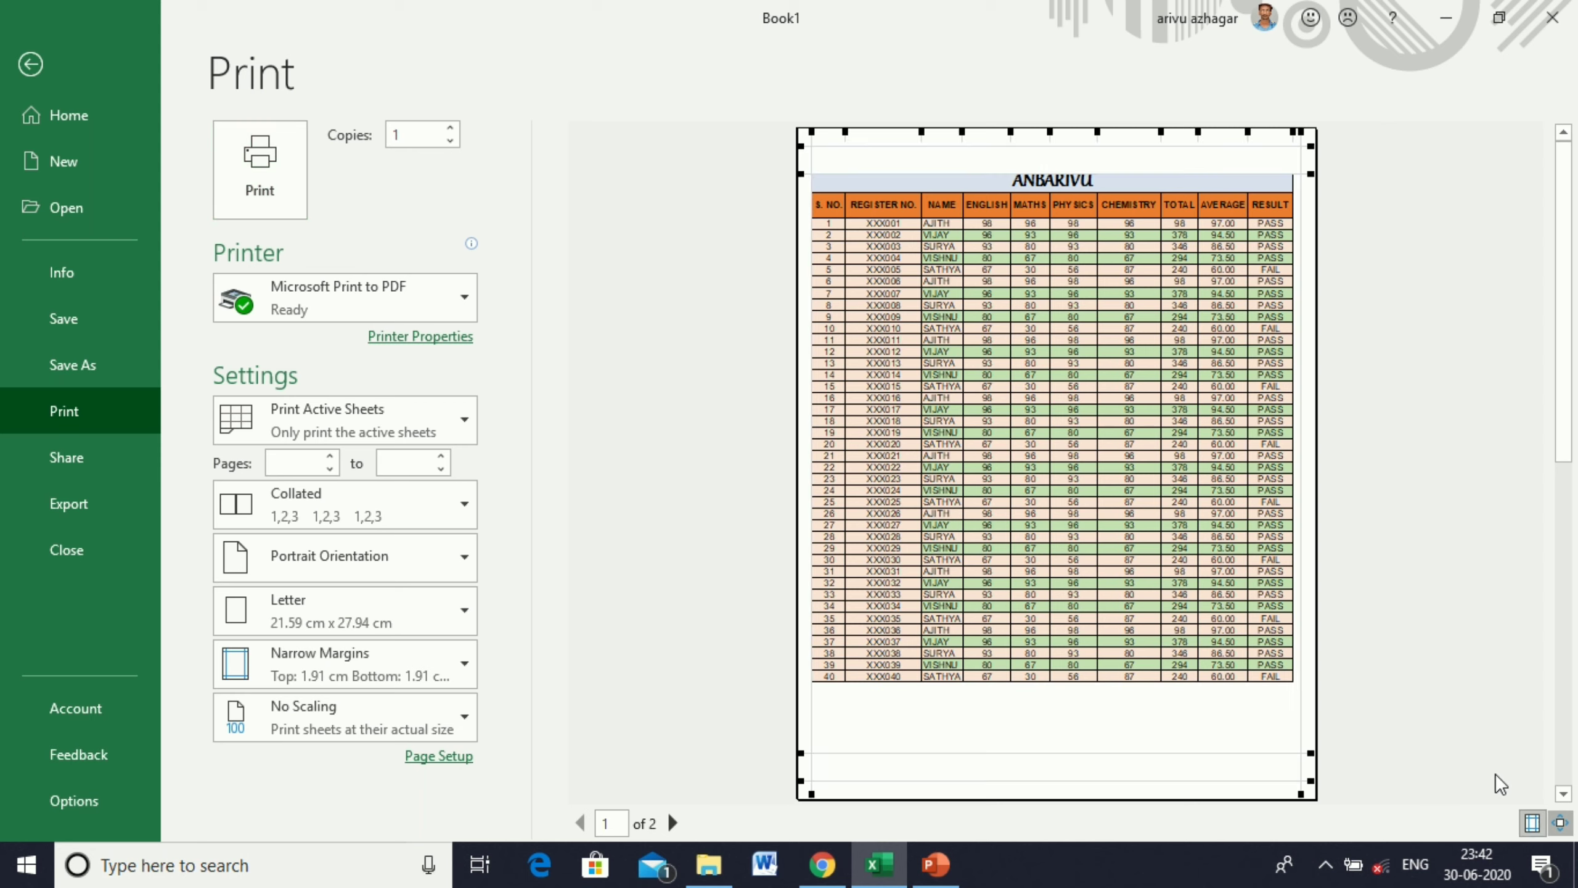
left_click(1533, 824)
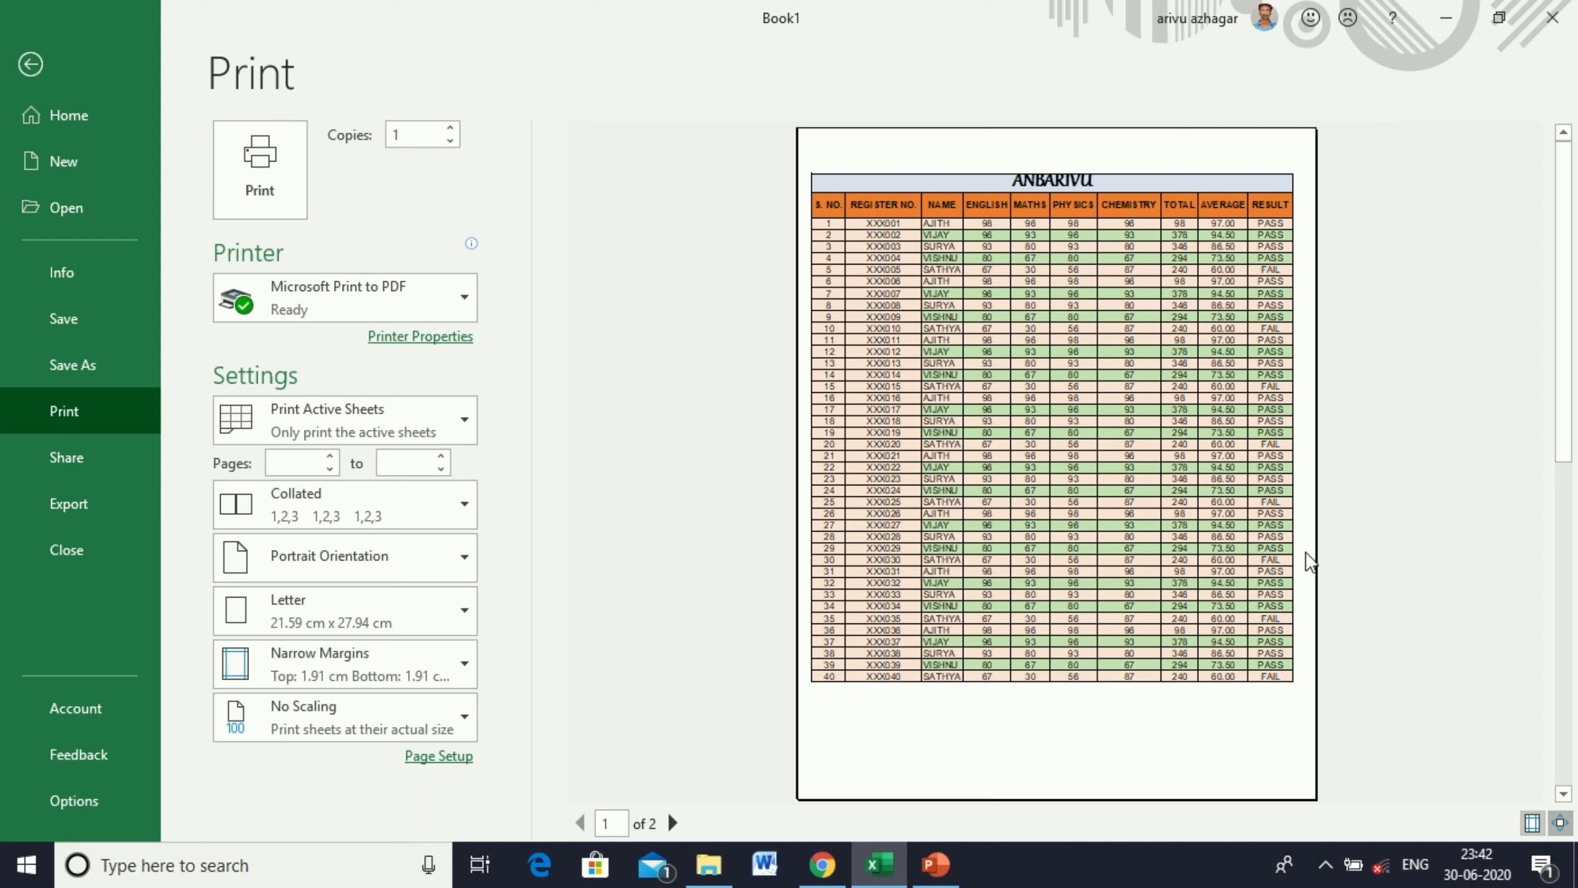
left_click(24, 73)
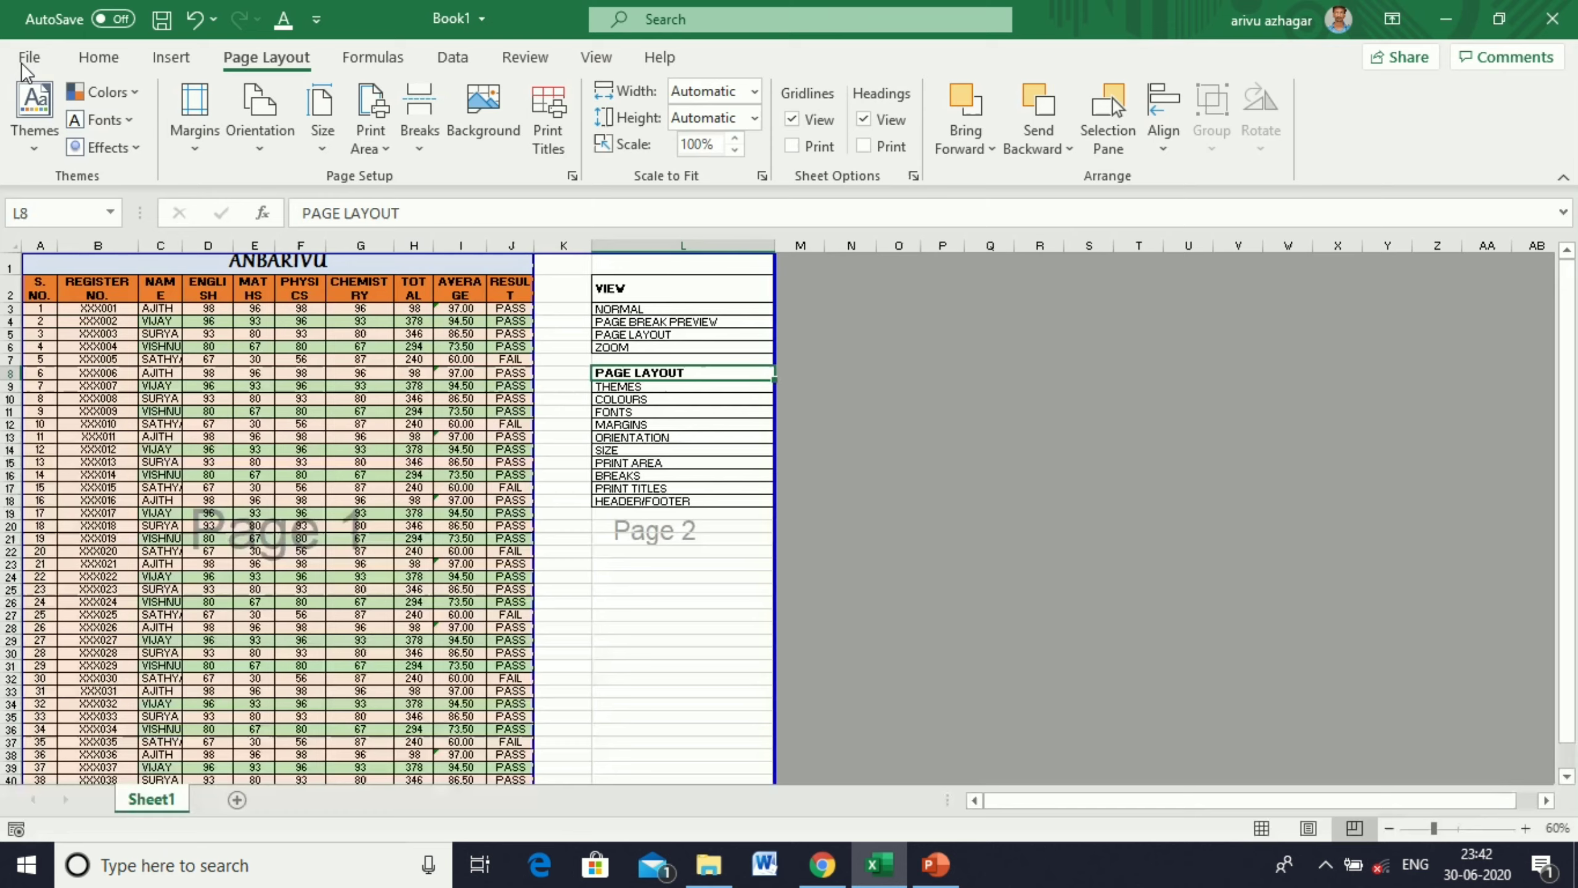
- Set the page margins to Normal and the page orientation to Landscape
left_click(181, 155)
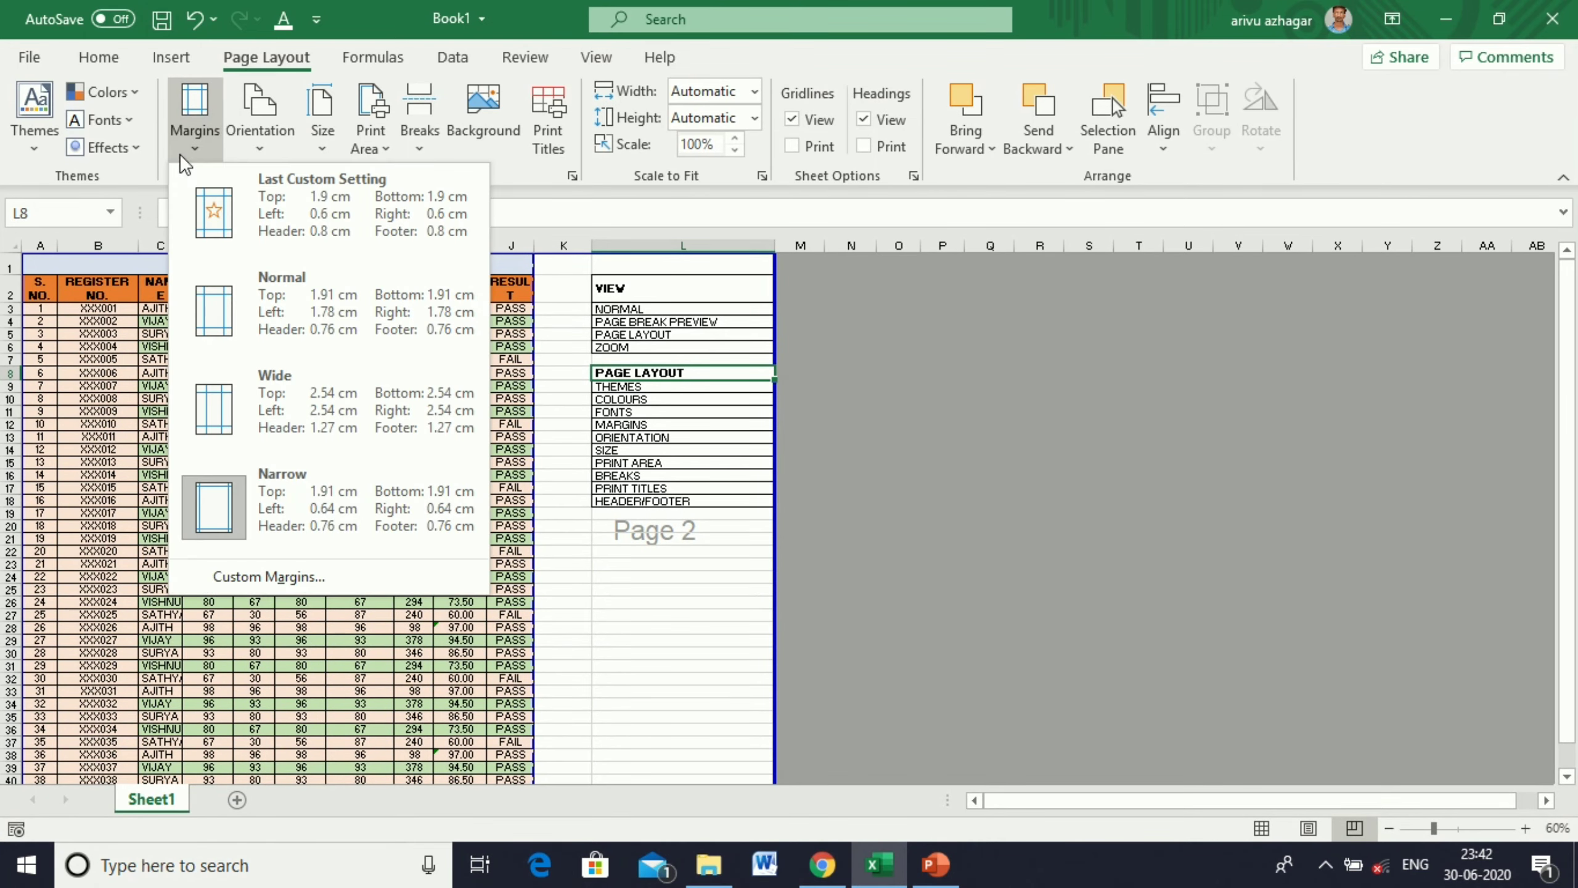
left_click(227, 314)
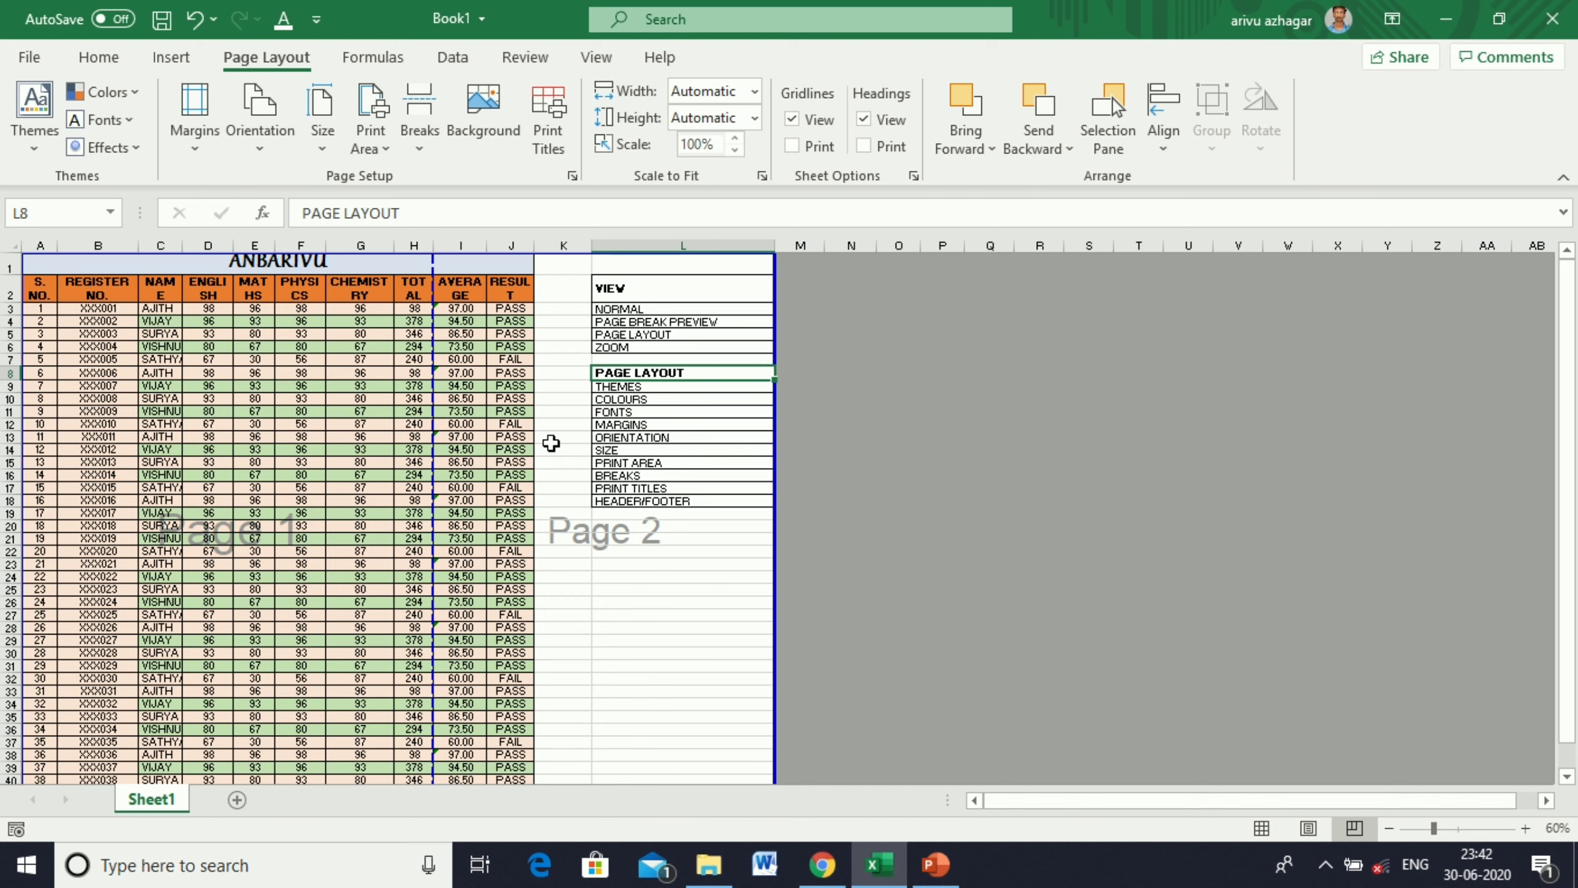
left_click(261, 140)
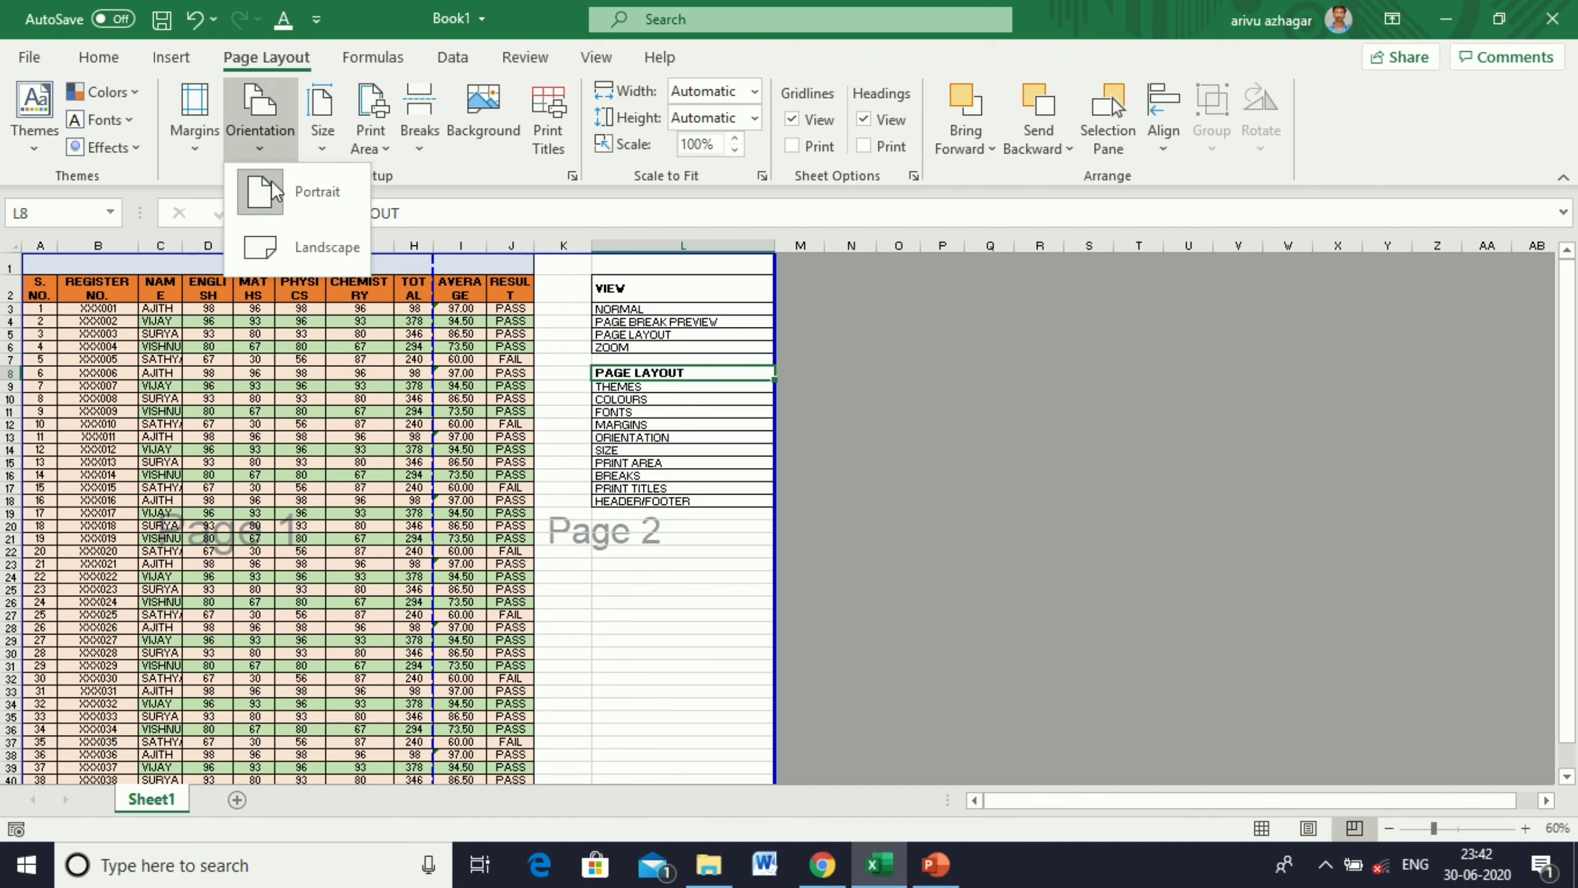
left_click(306, 260)
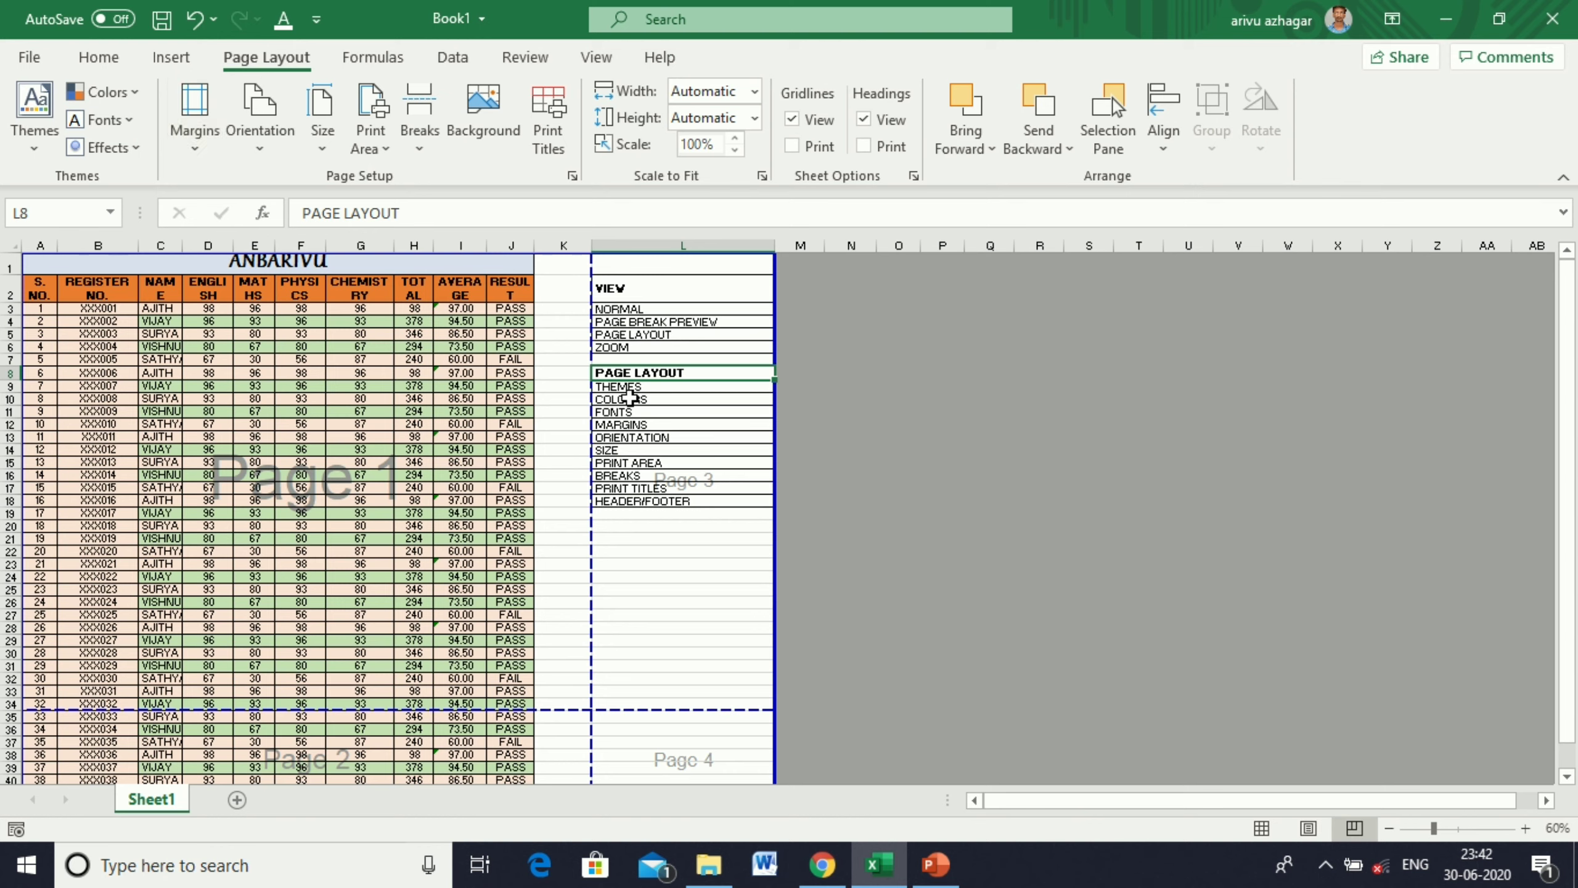
- Shrink the printed region so it ends at column K and set the paper size to A4
left_click_drag(780, 479, 593, 449)
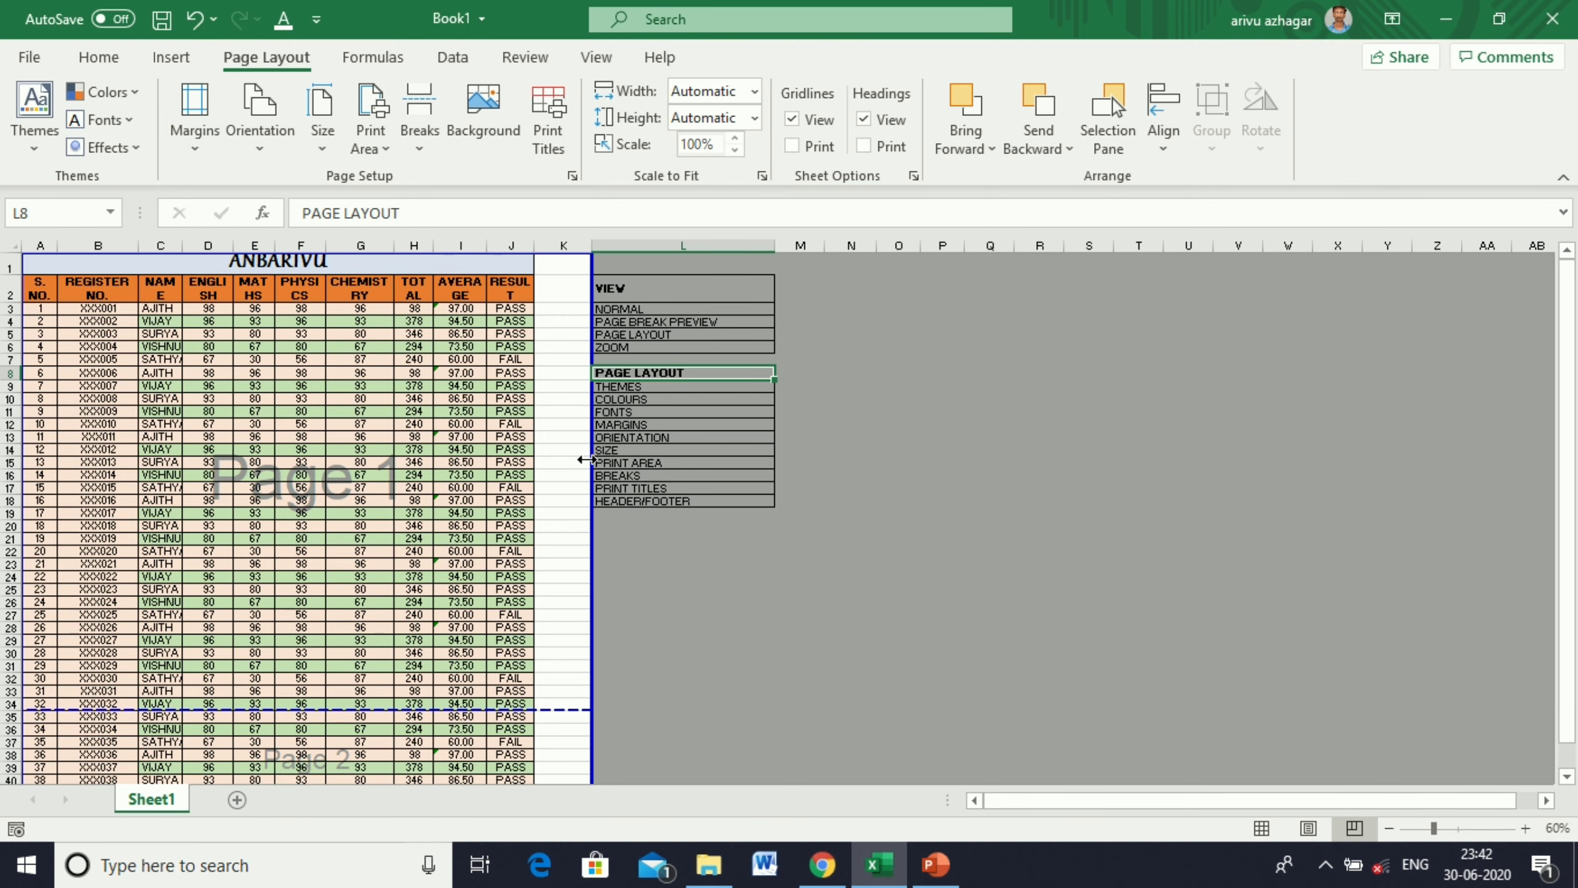
left_click_drag(1063, 801, 1047, 796)
left_click(322, 139)
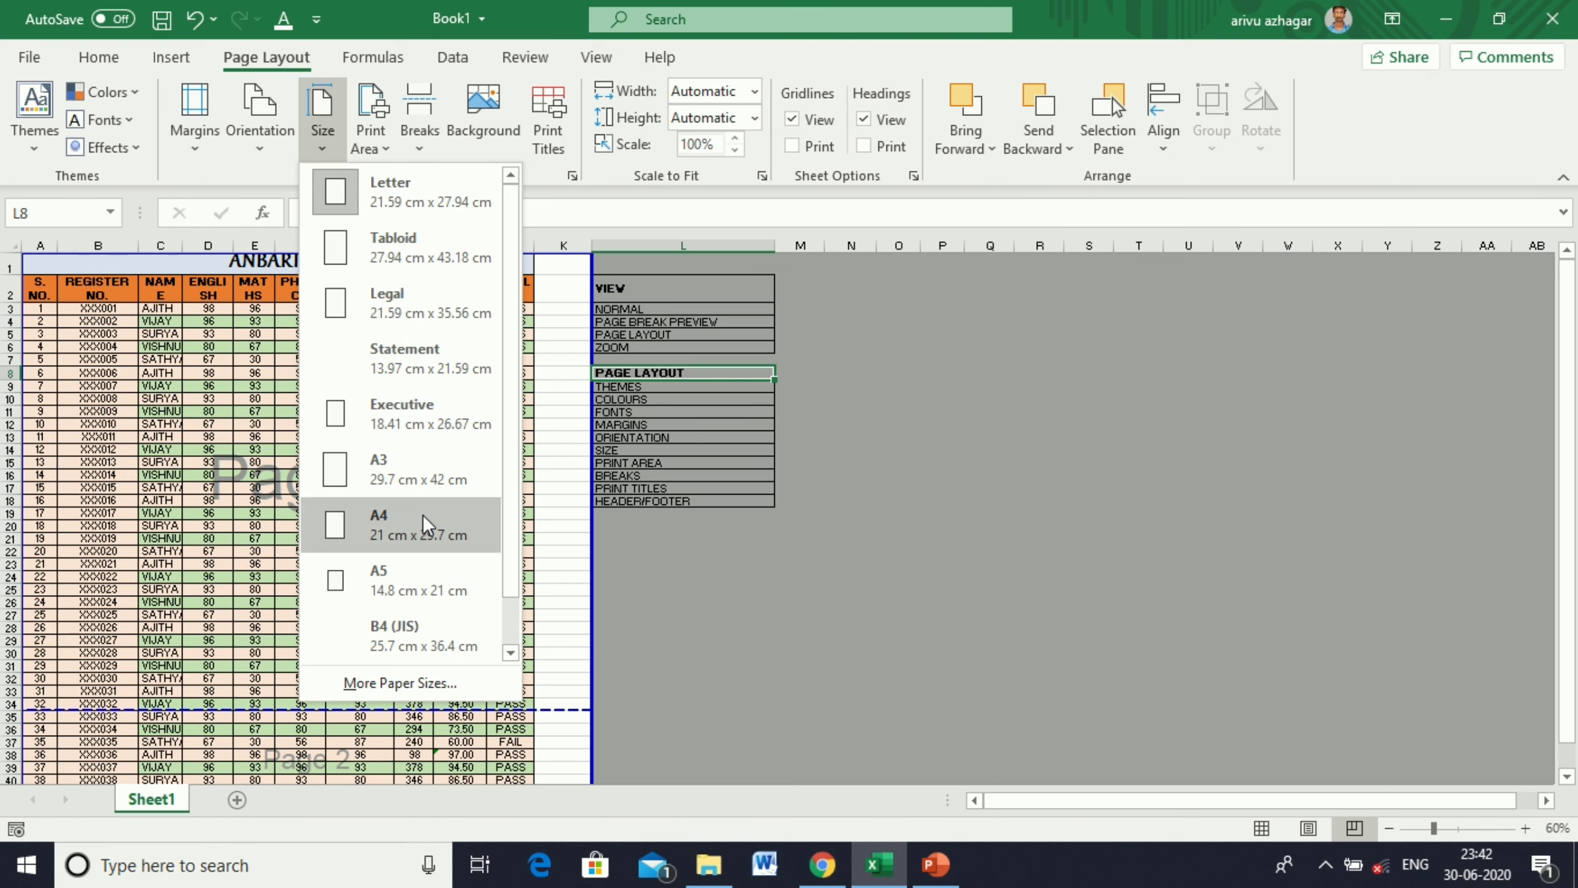
left_click(427, 524)
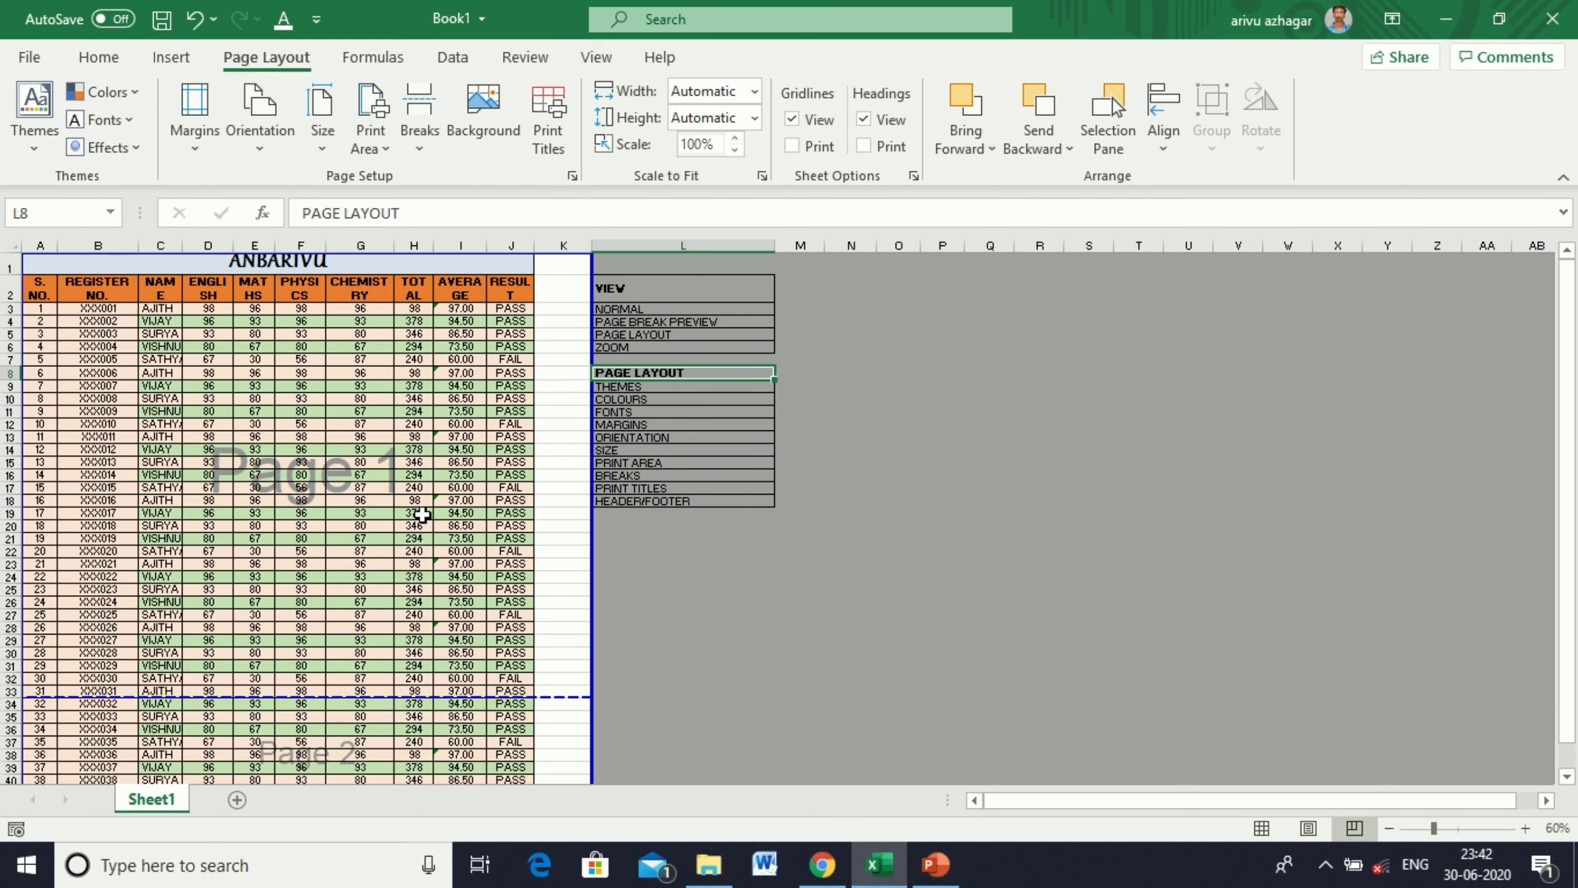
left_click(382, 146)
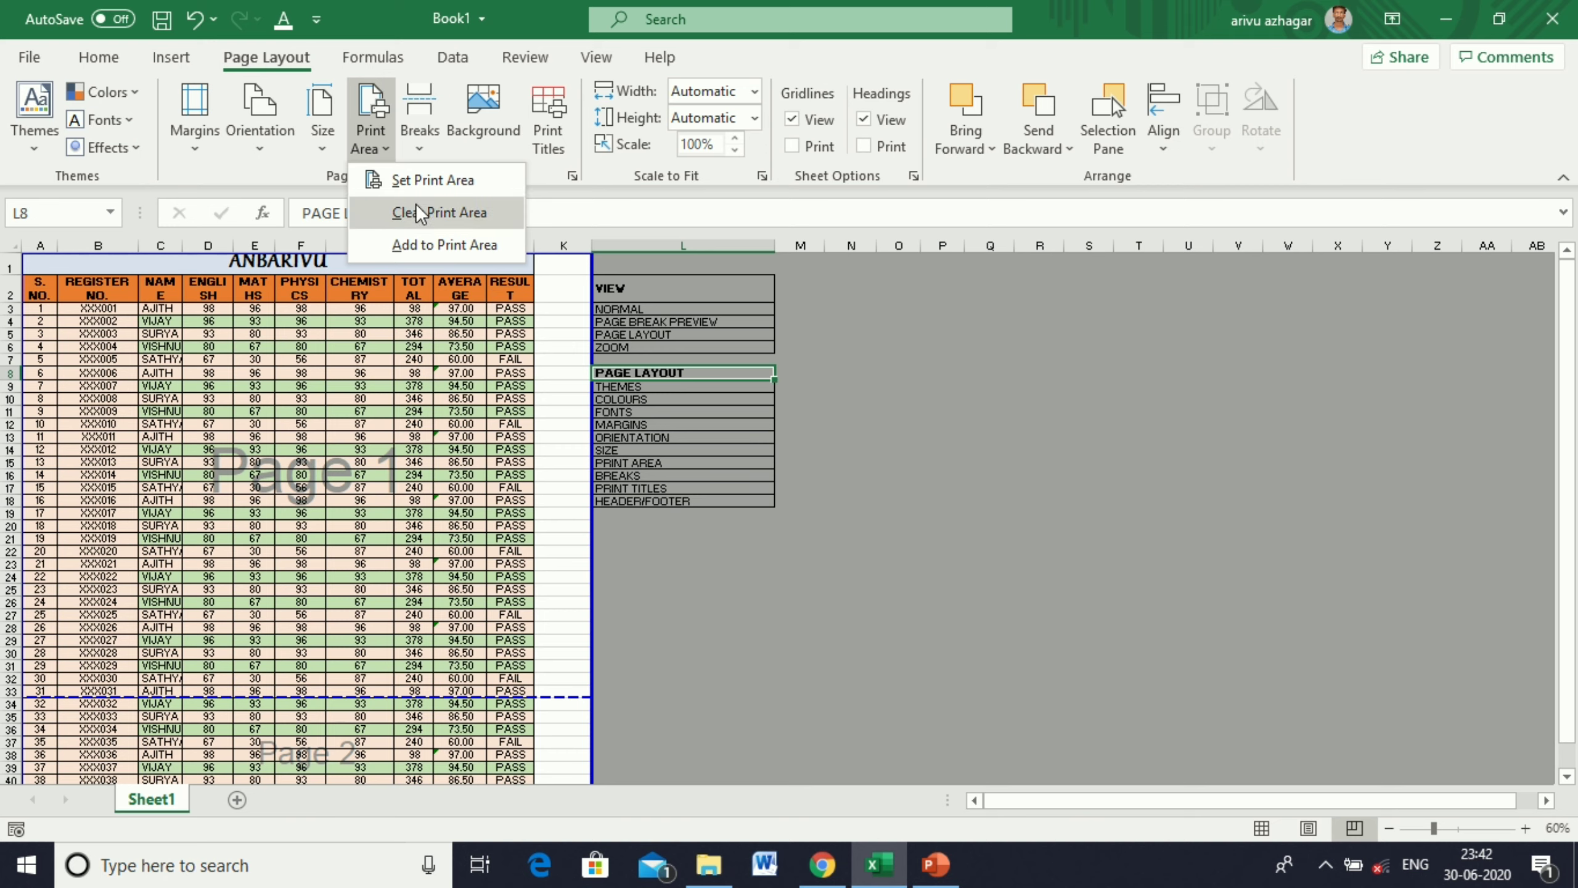
left_click(422, 182)
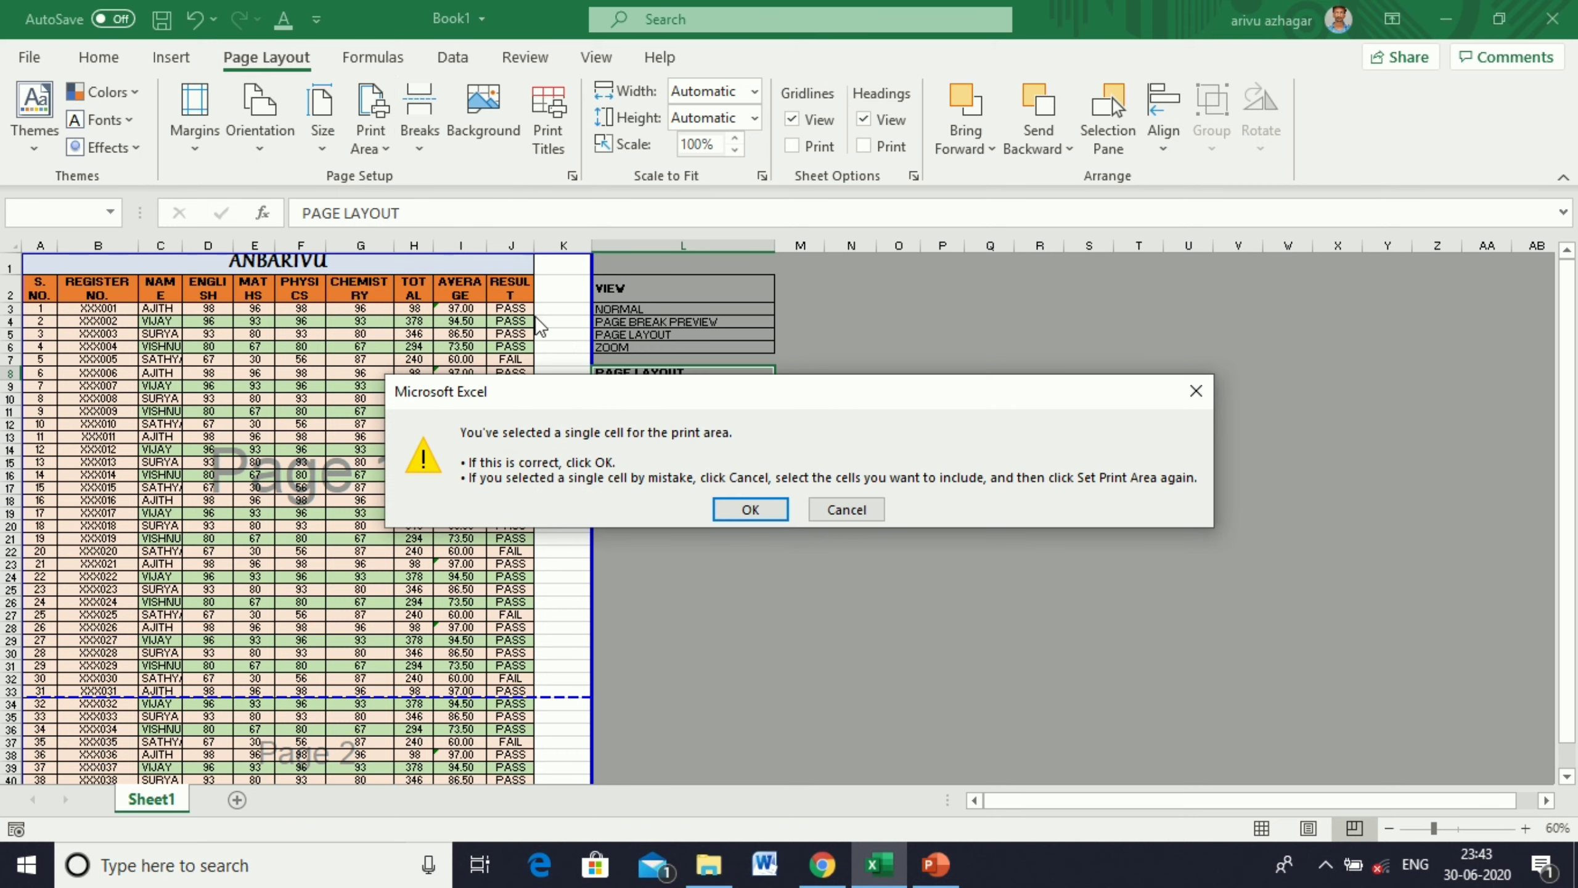
left_click(852, 515)
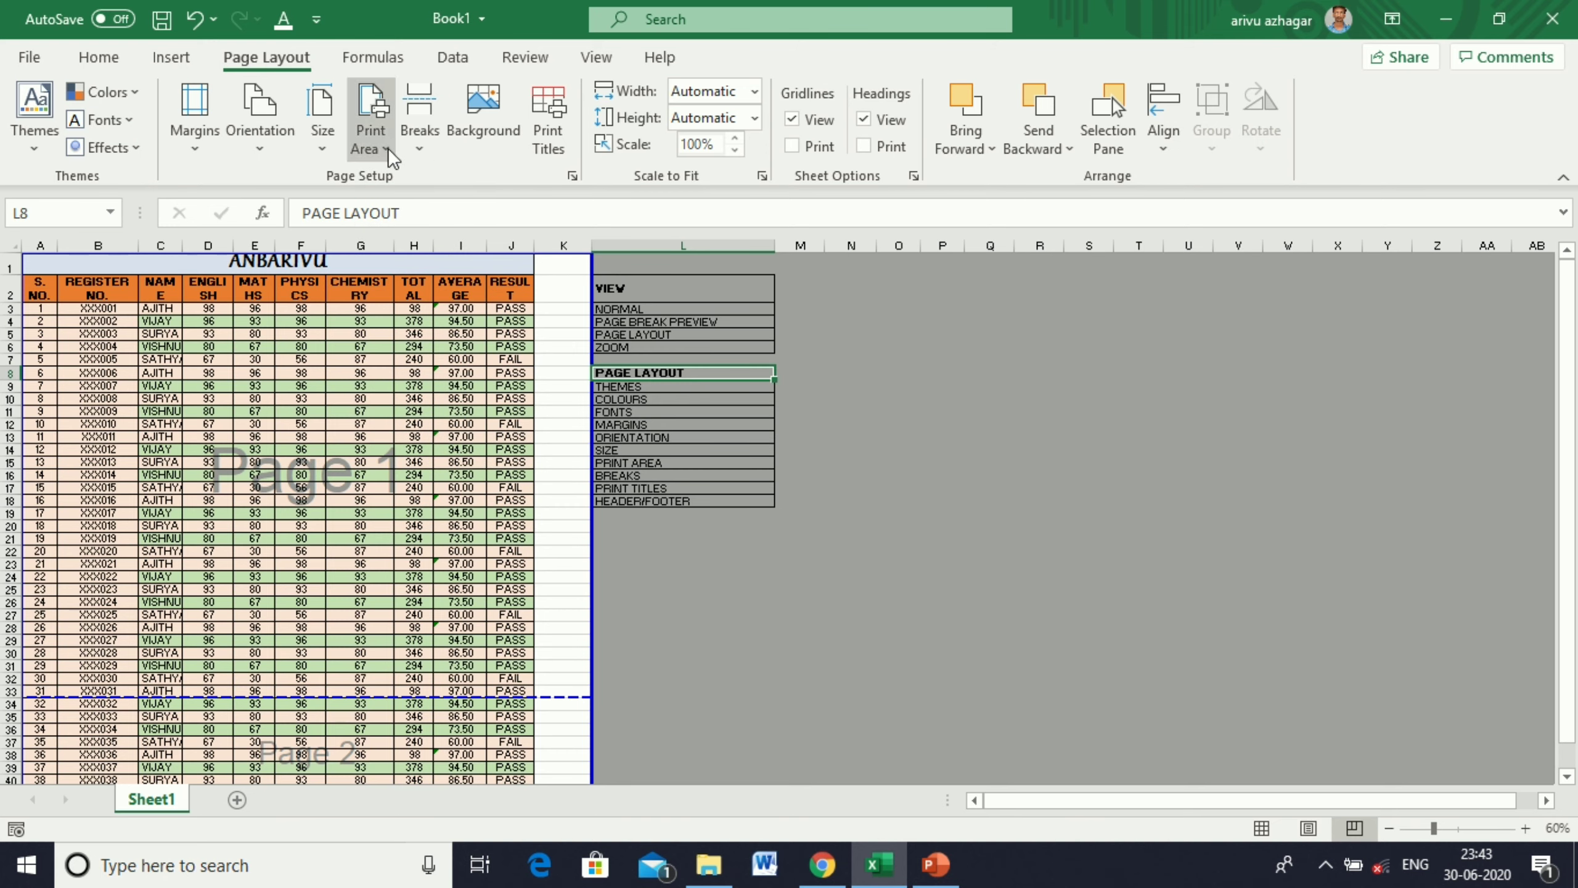
- Add the selected PAGE LAYOUT cell L8 to the print area
left_click(391, 158)
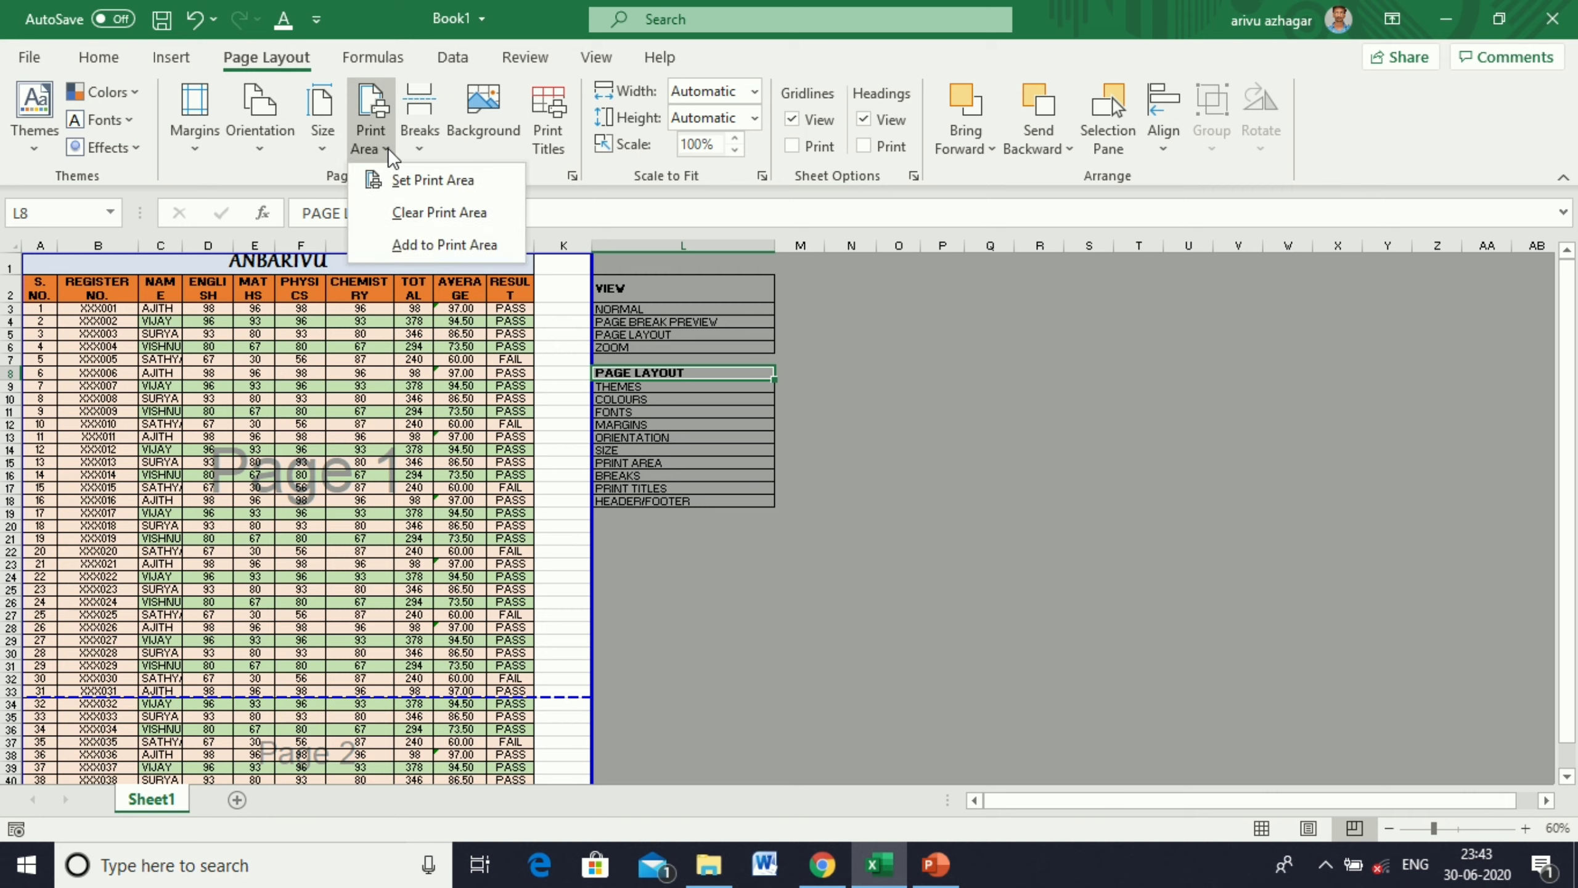
left_click(435, 242)
left_click_drag(1065, 803, 1032, 800)
- Clear the existing print area and set A2:J17, the header row with the first 15 students, as the print area
left_click_drag(44, 283, 504, 493)
left_click(394, 169)
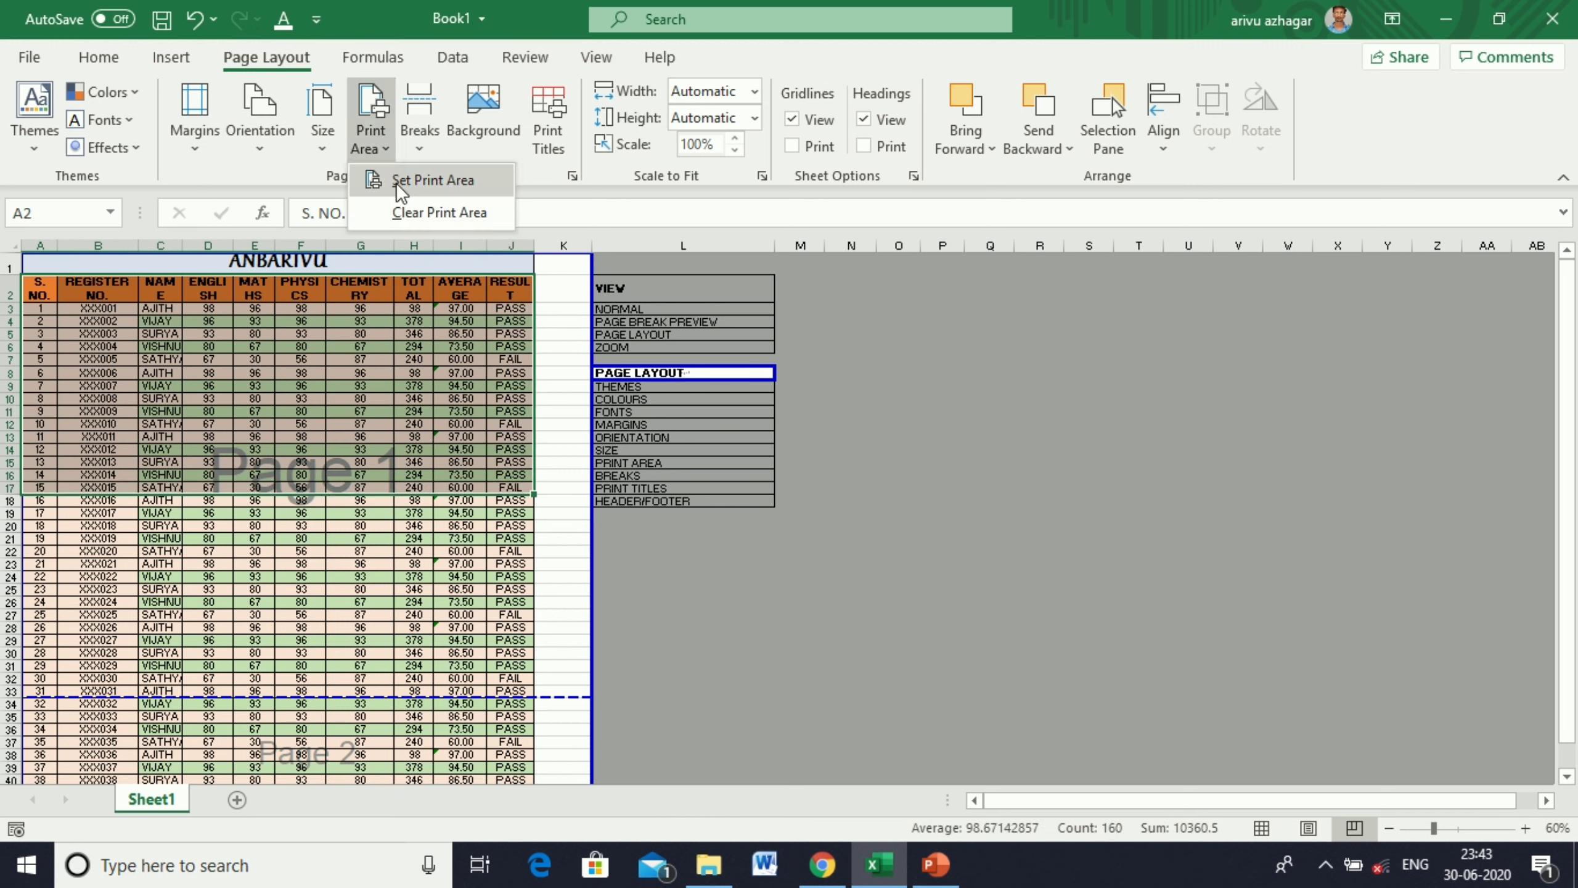
left_click(408, 212)
left_click(373, 137)
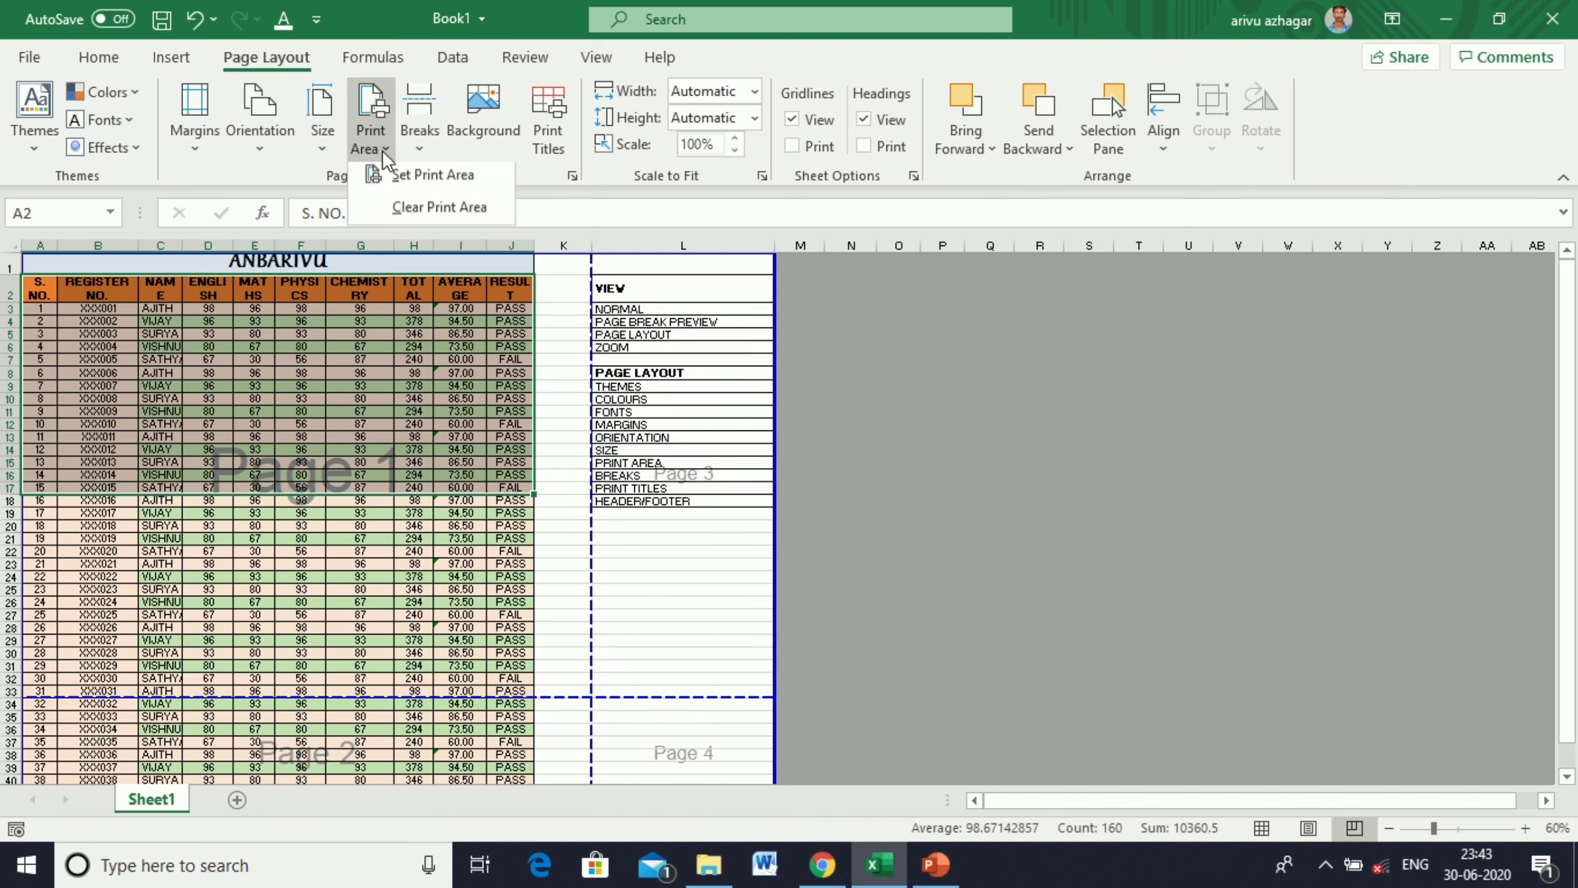
left_click(410, 188)
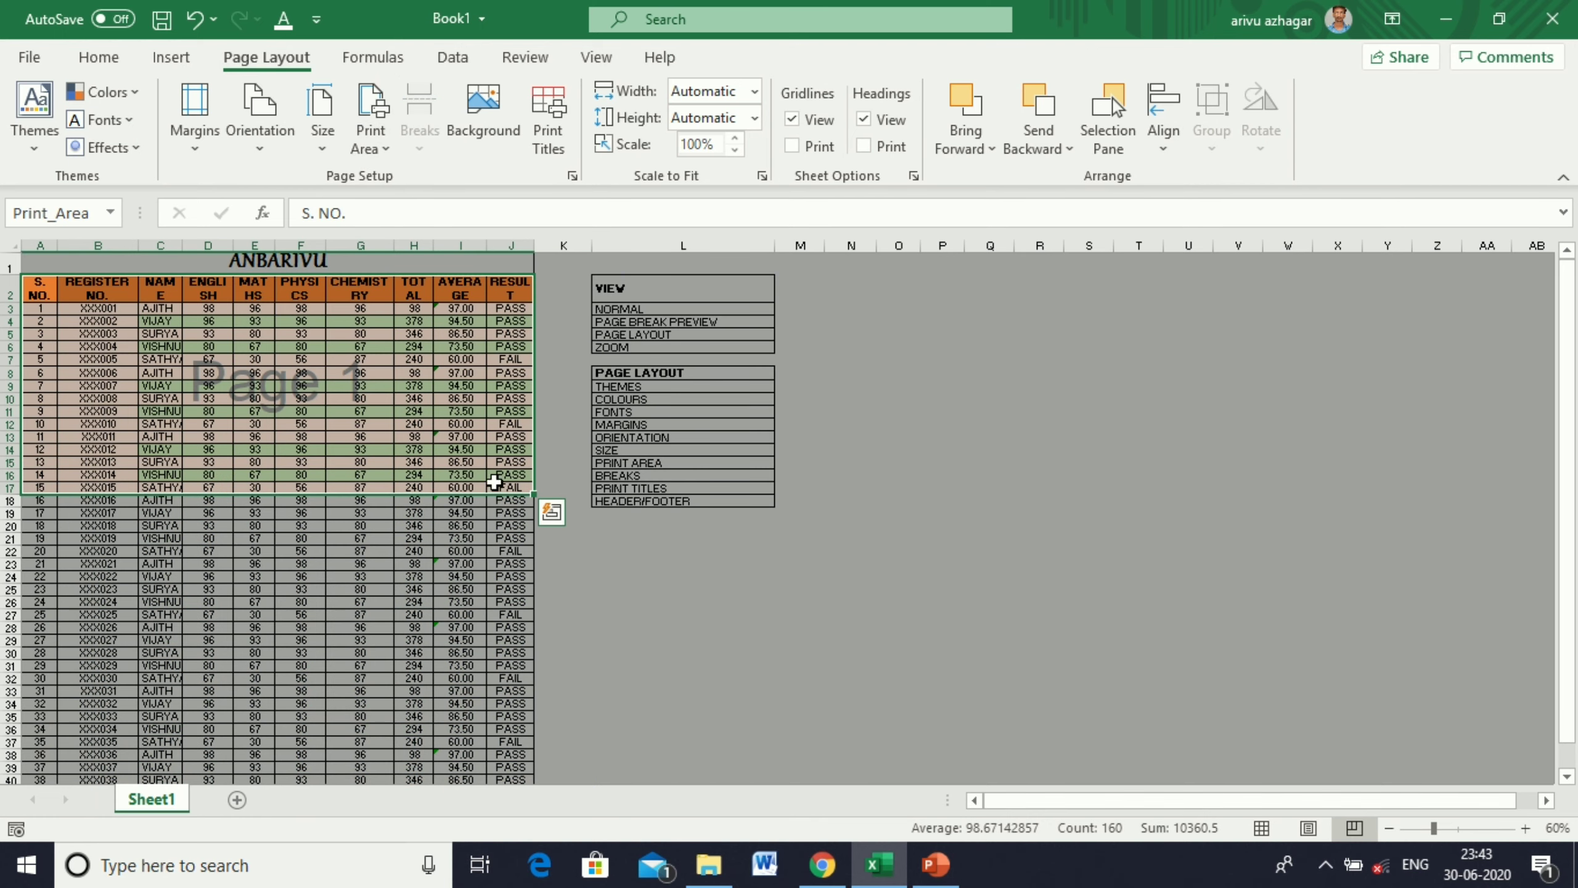
left_click(622, 577)
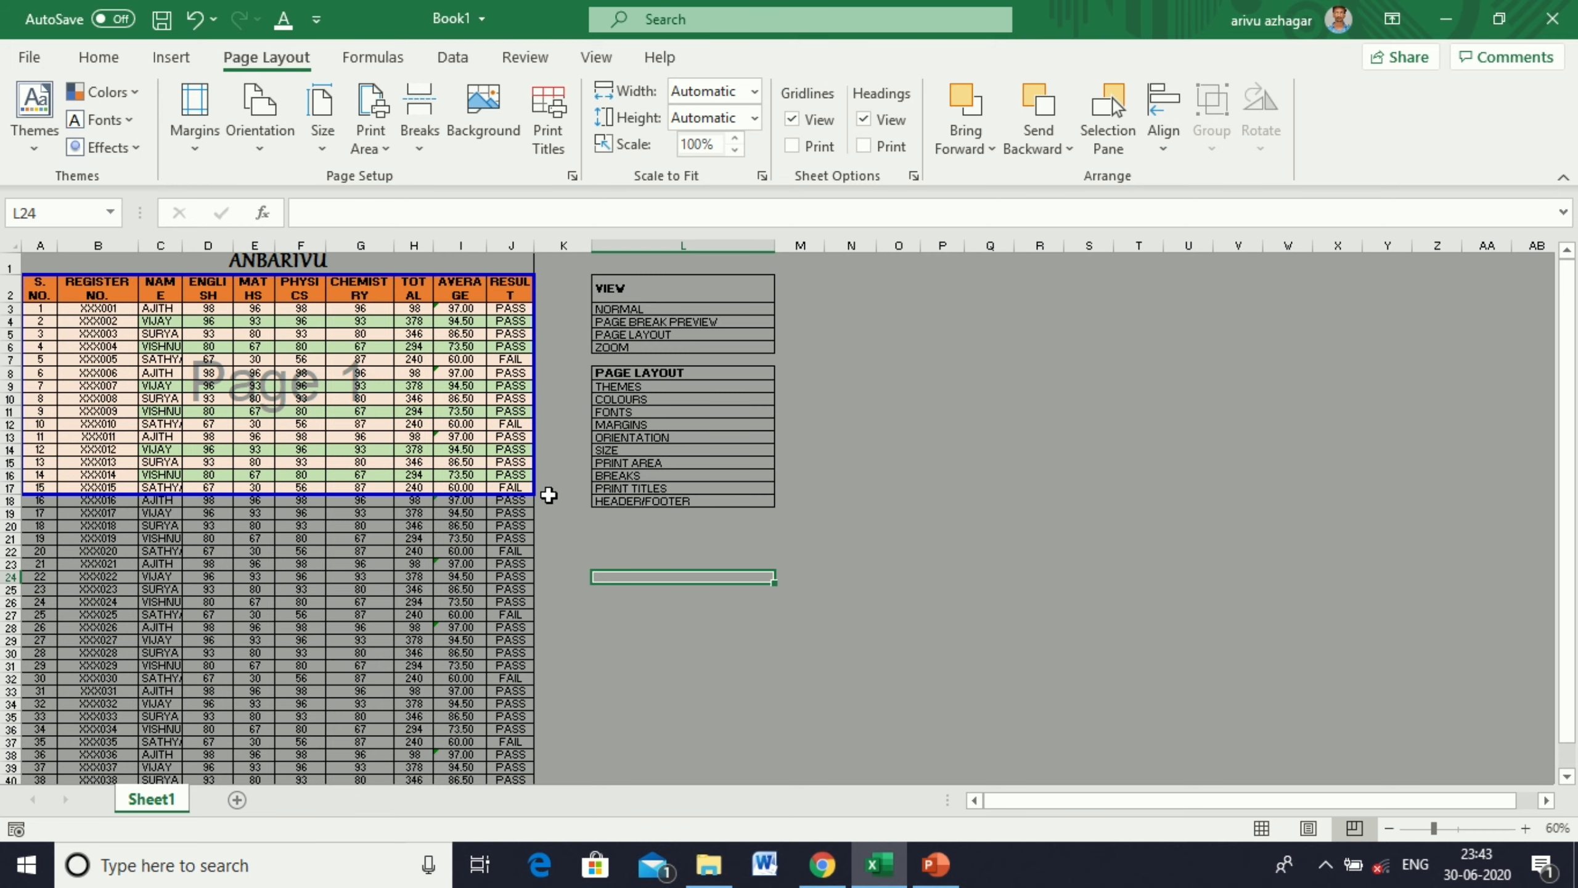
- Check the restricted print area in the print preview, return to the sheet and undo setting that print area
key("ctrl+p")
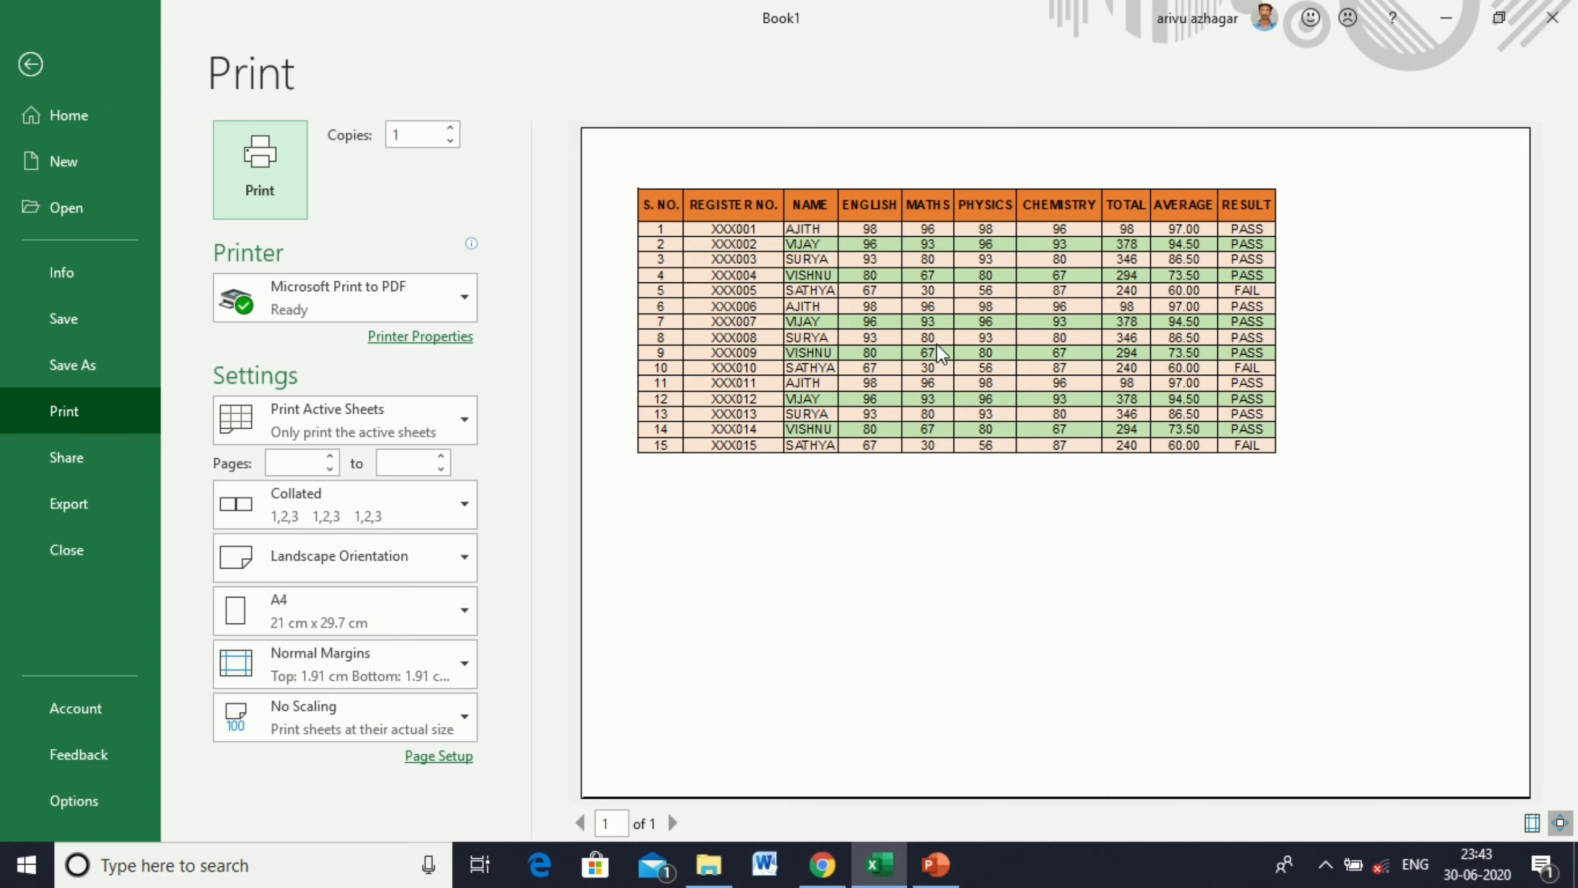
left_click(31, 63)
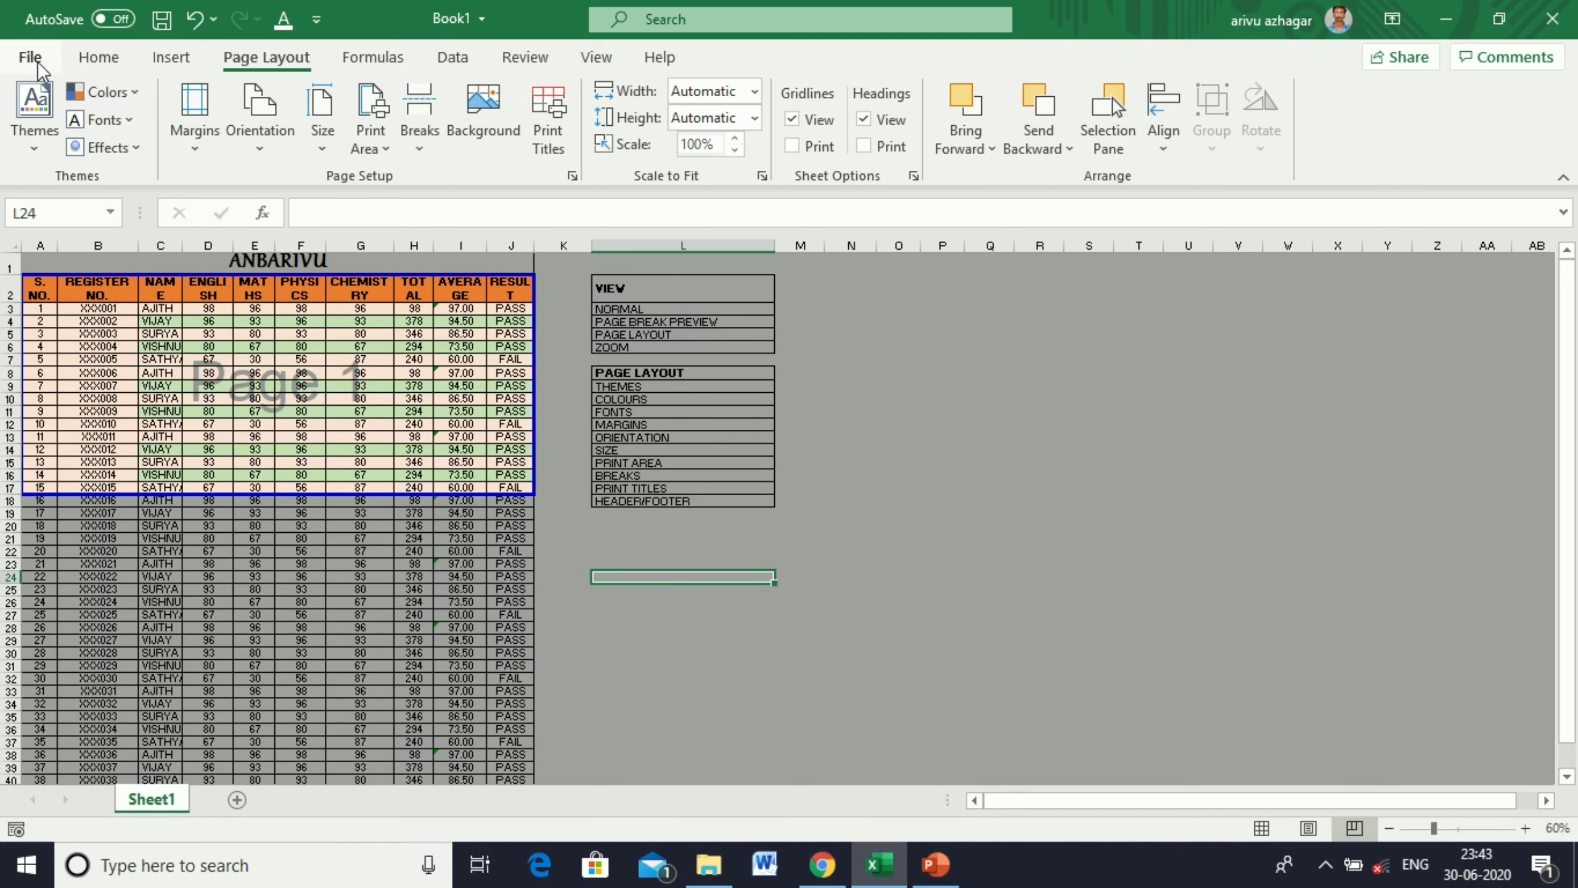
left_click(192, 21)
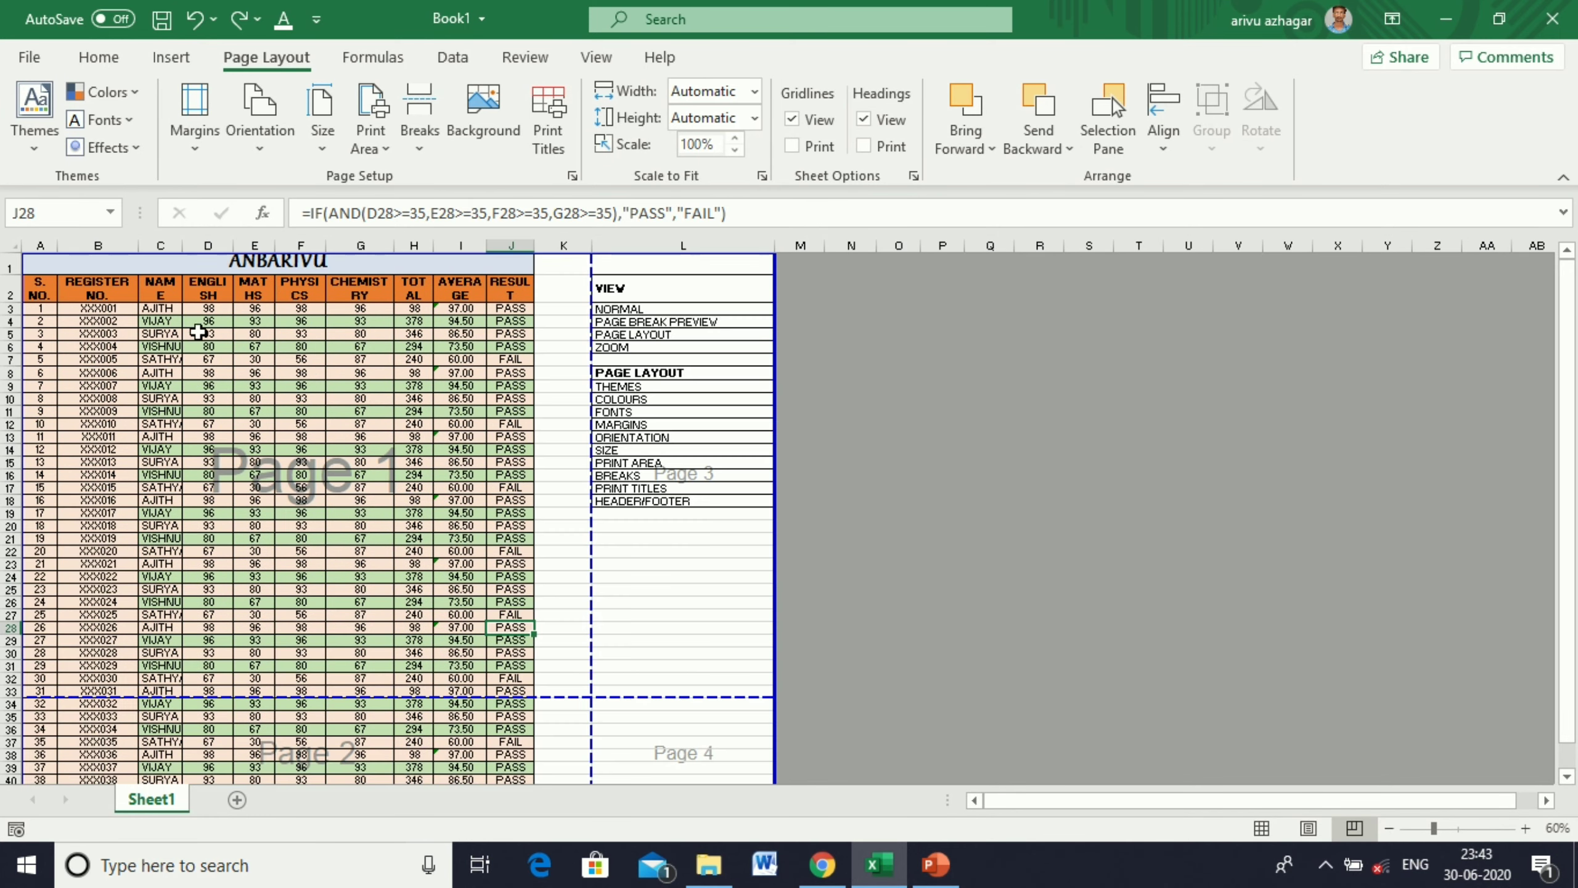
- Insert a page break above row 23, which holds student number 21
left_click(10, 565)
left_click(430, 141)
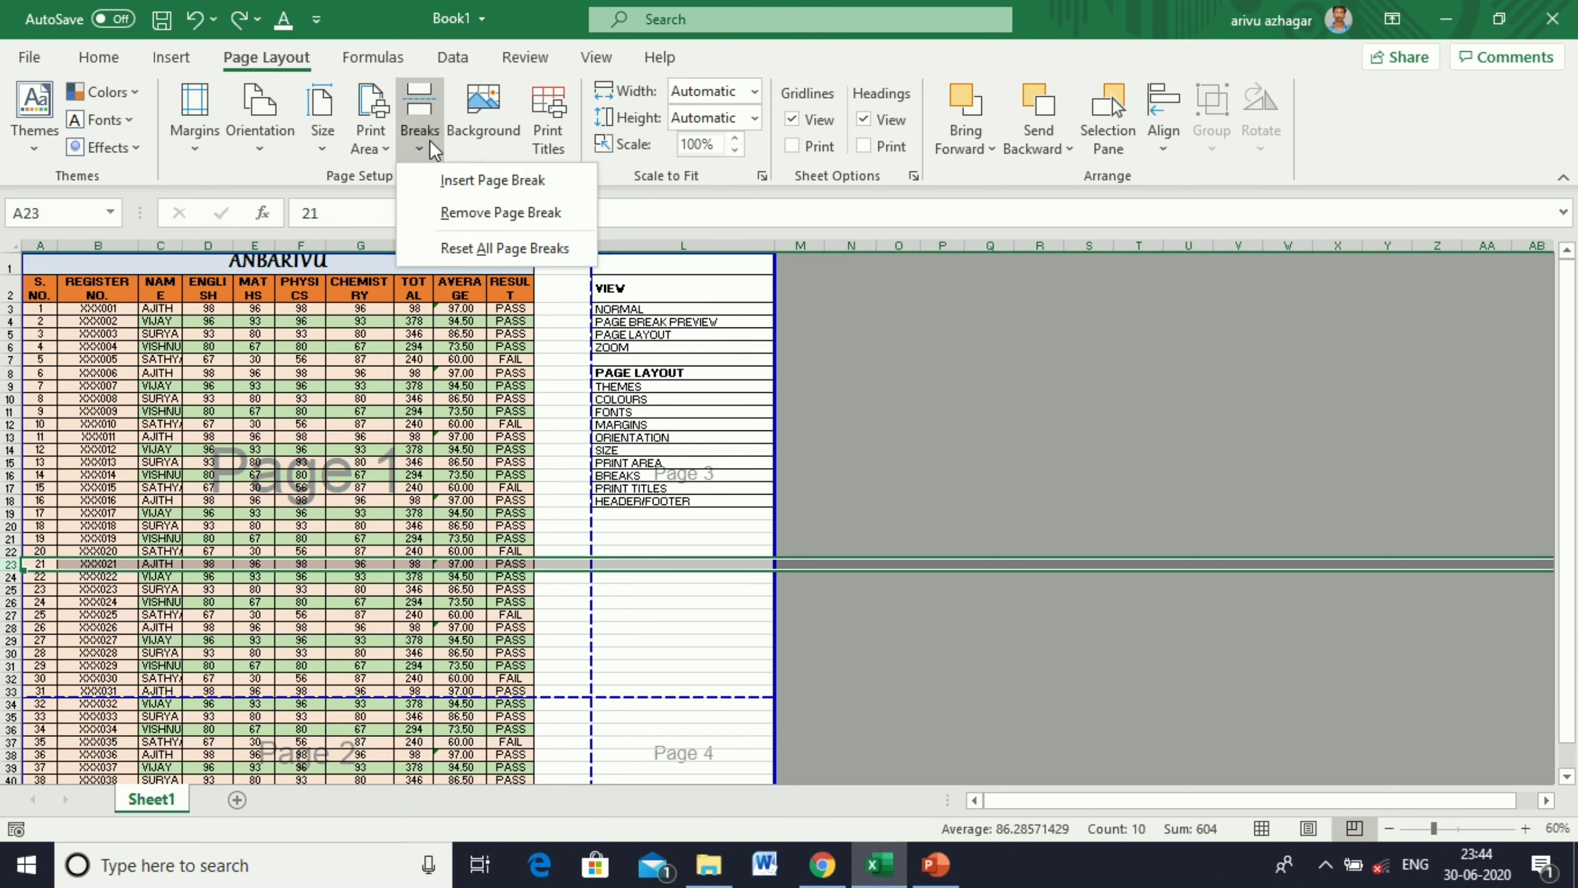
left_click(440, 182)
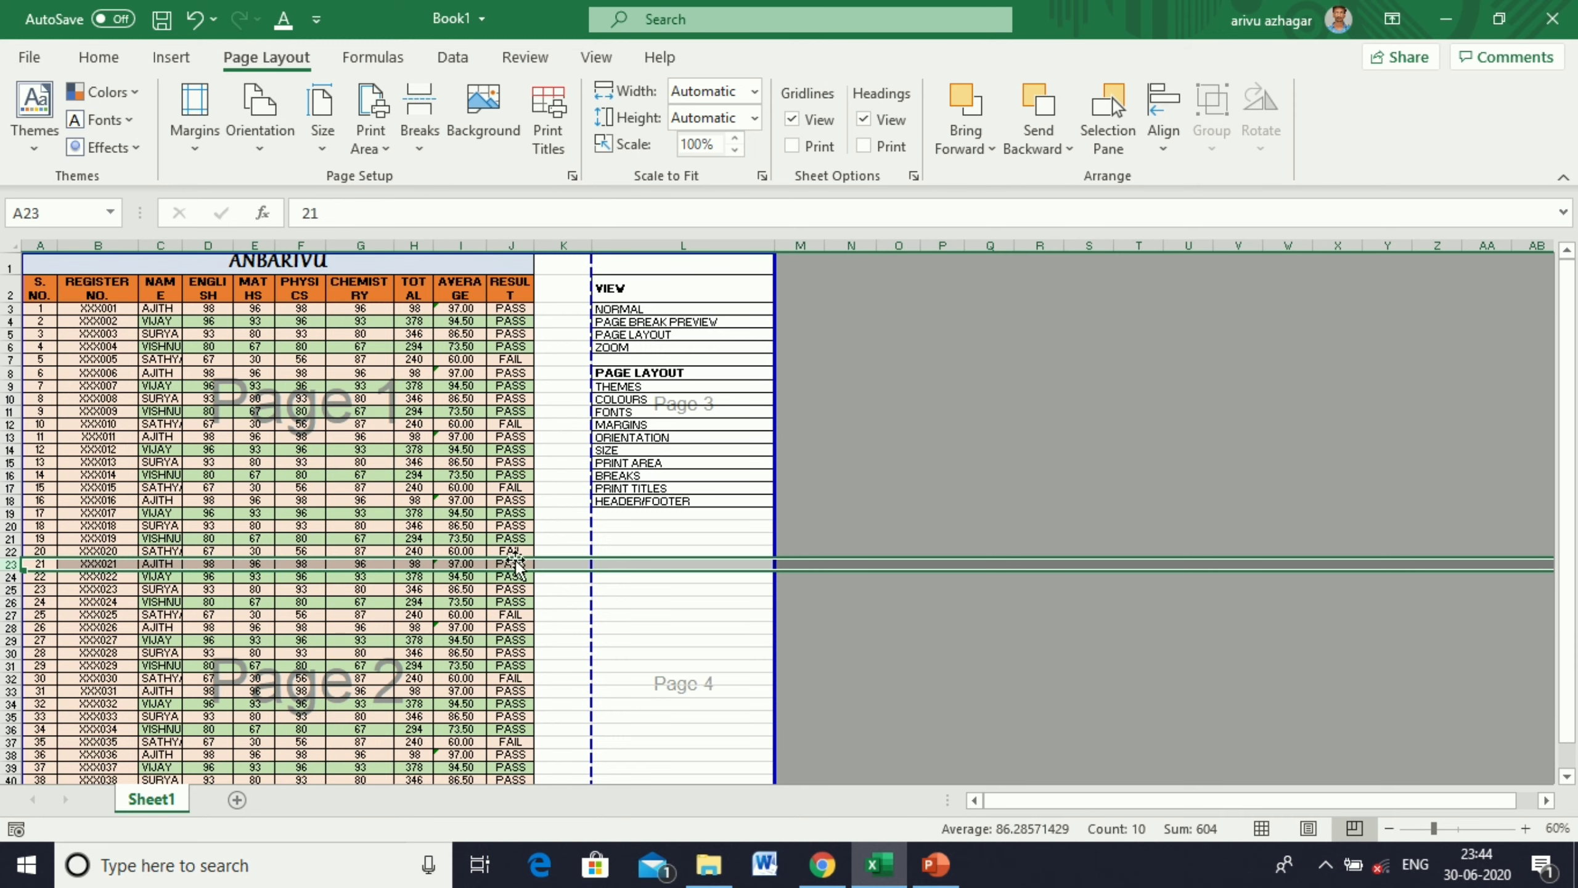
- Select the PRINT TITLES entry in cell L17 of the topic list
left_click(545, 626)
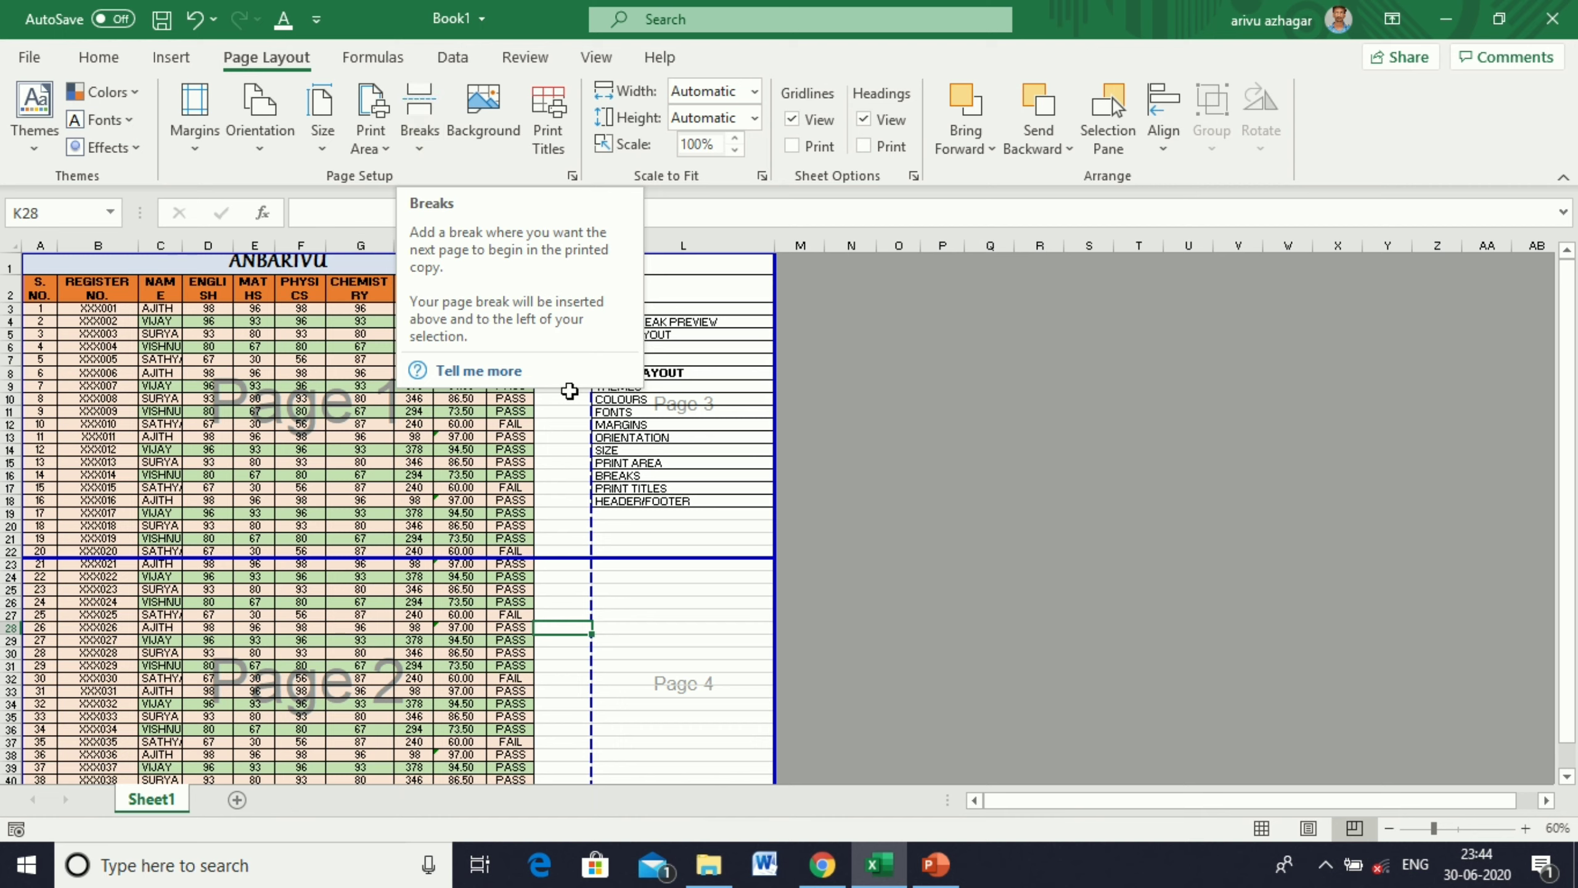
left_click(624, 441)
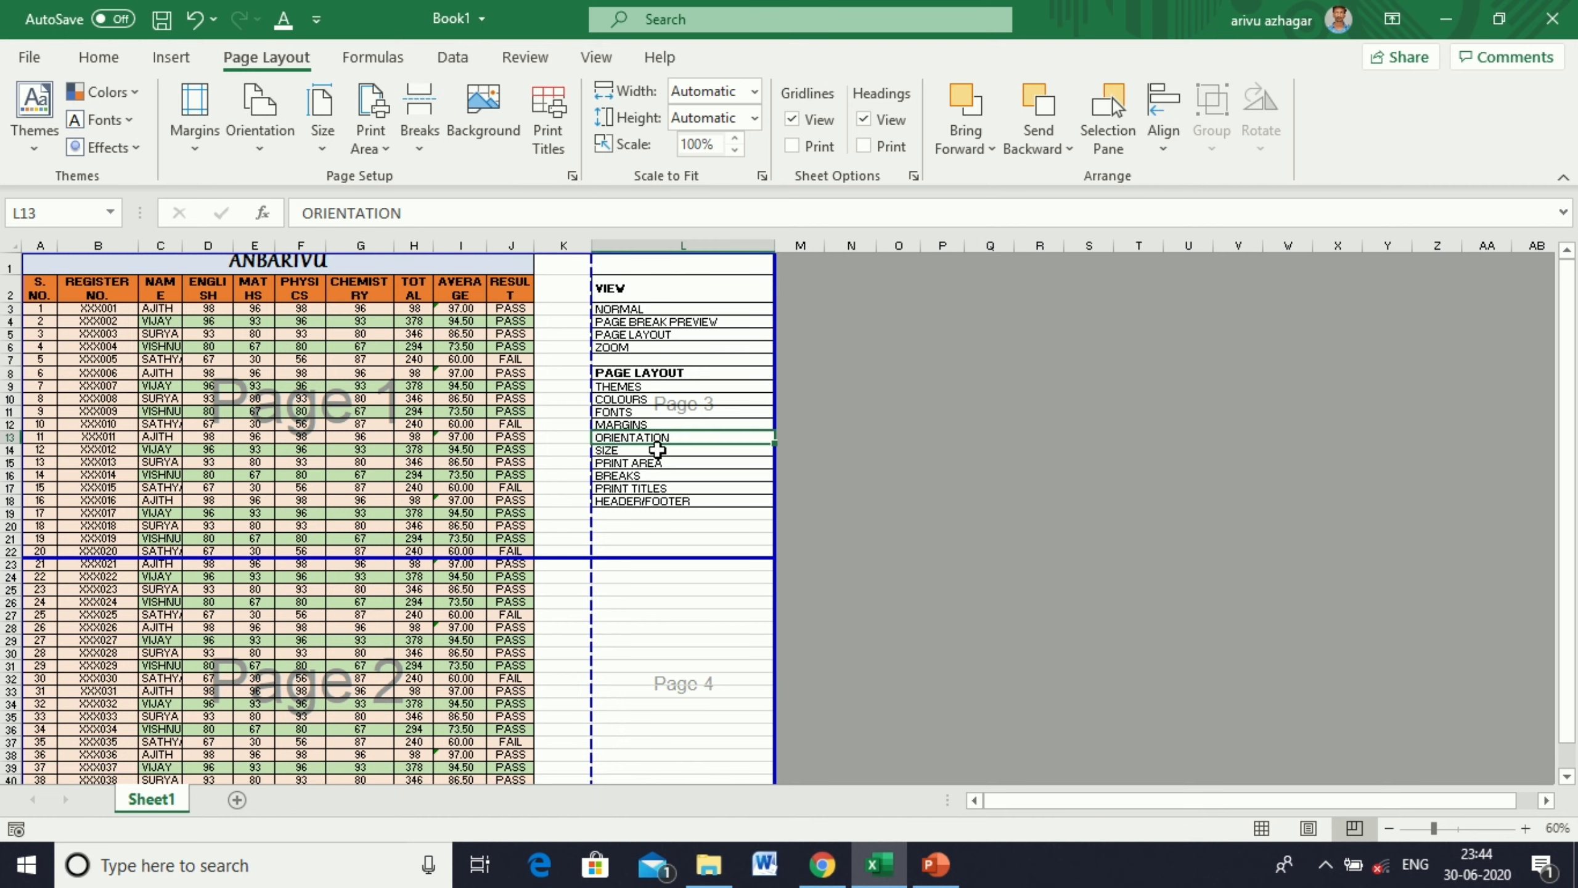
left_click(659, 475)
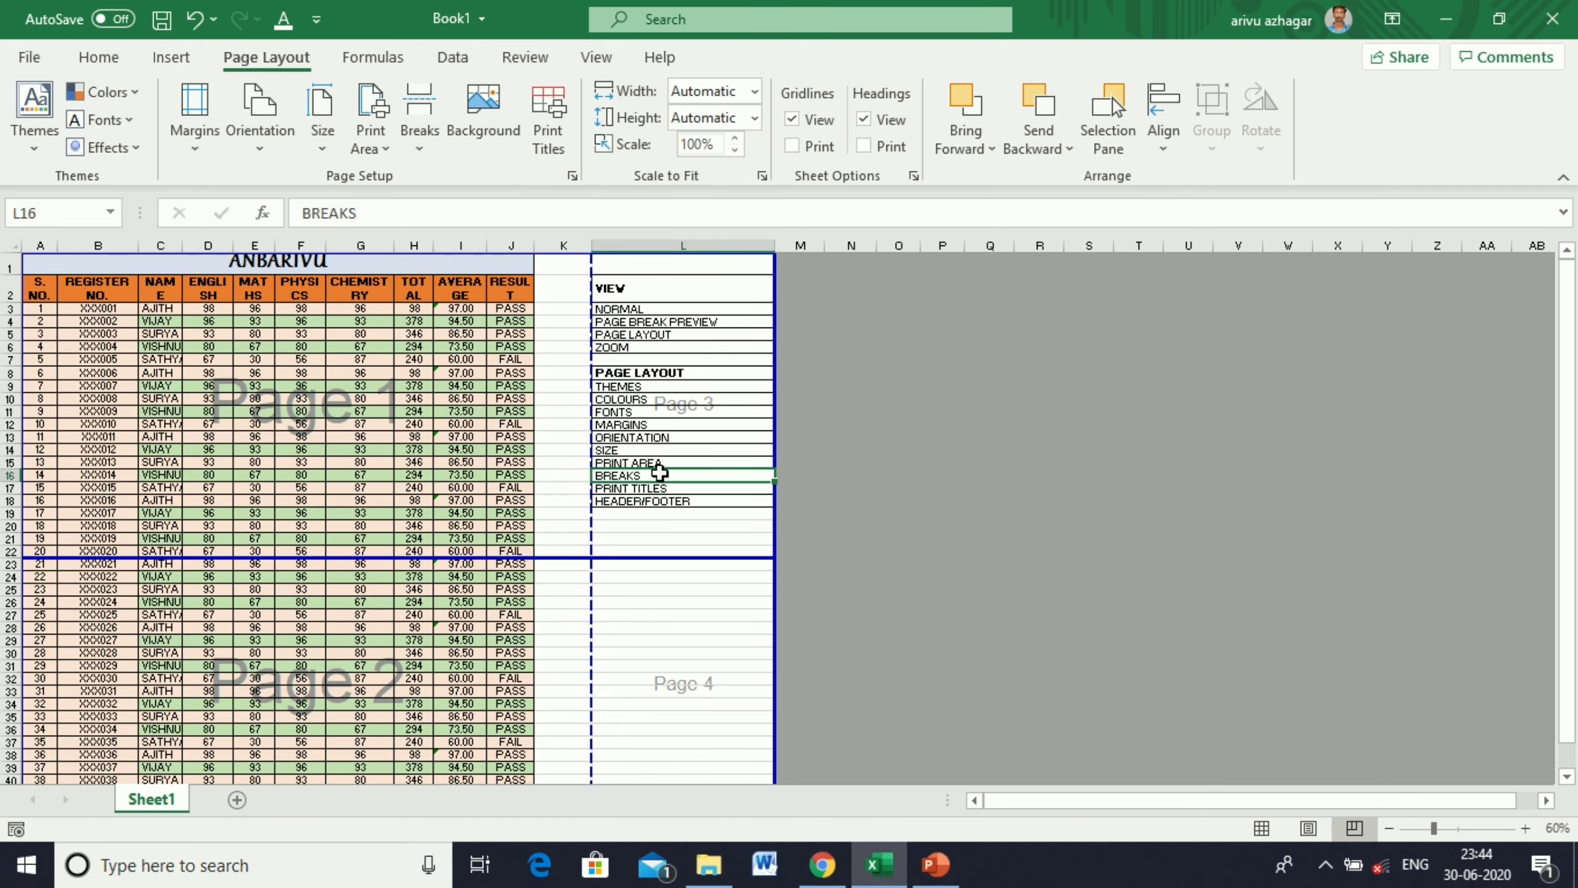
left_click(660, 487)
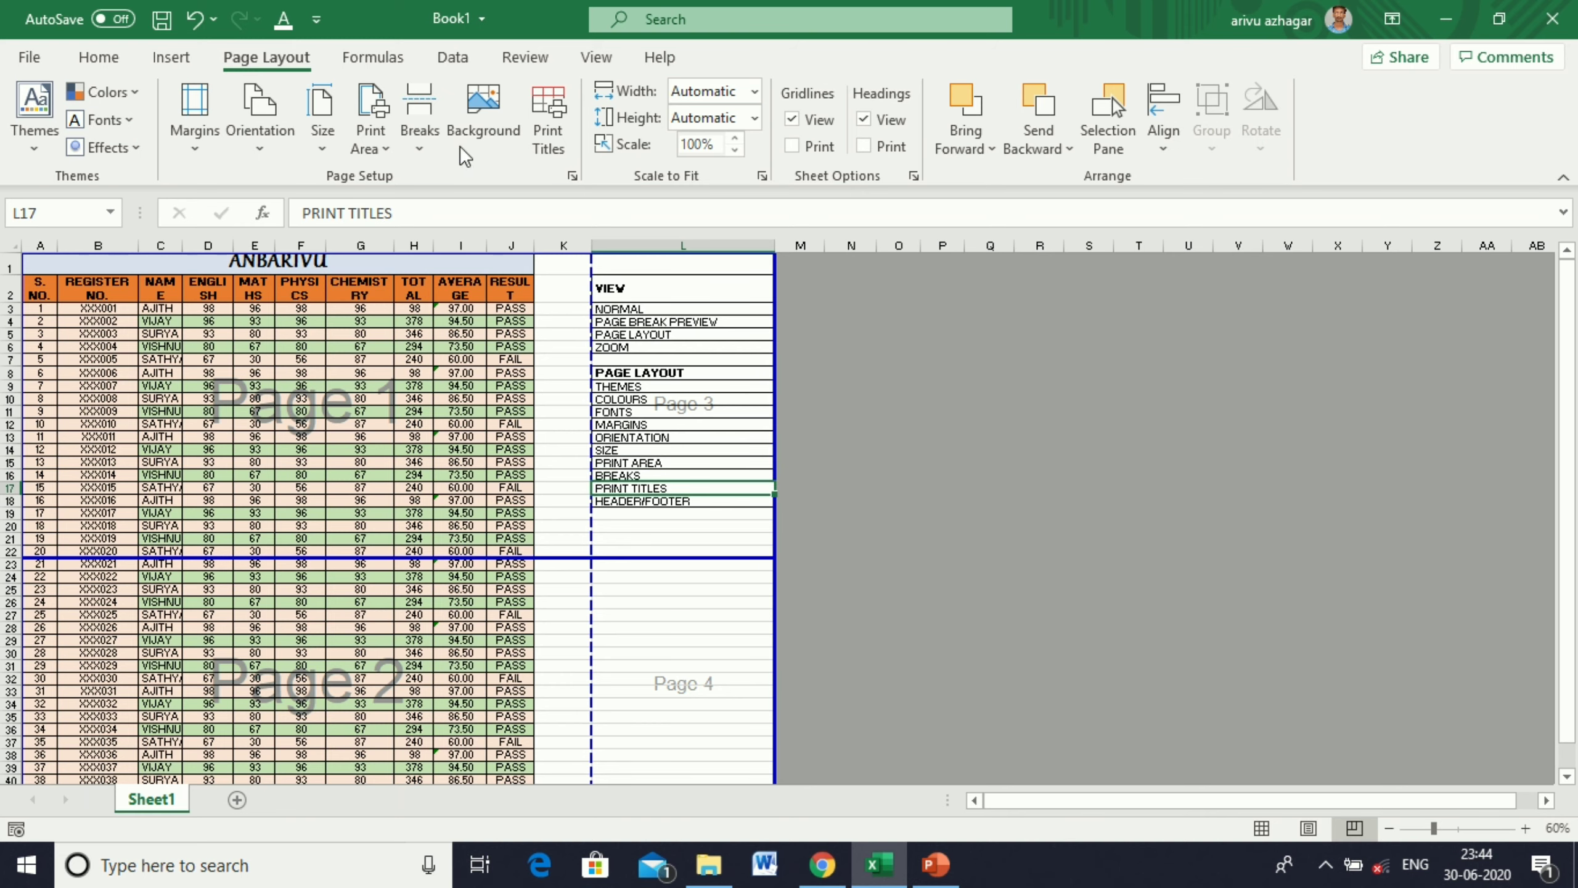
left_click(559, 134)
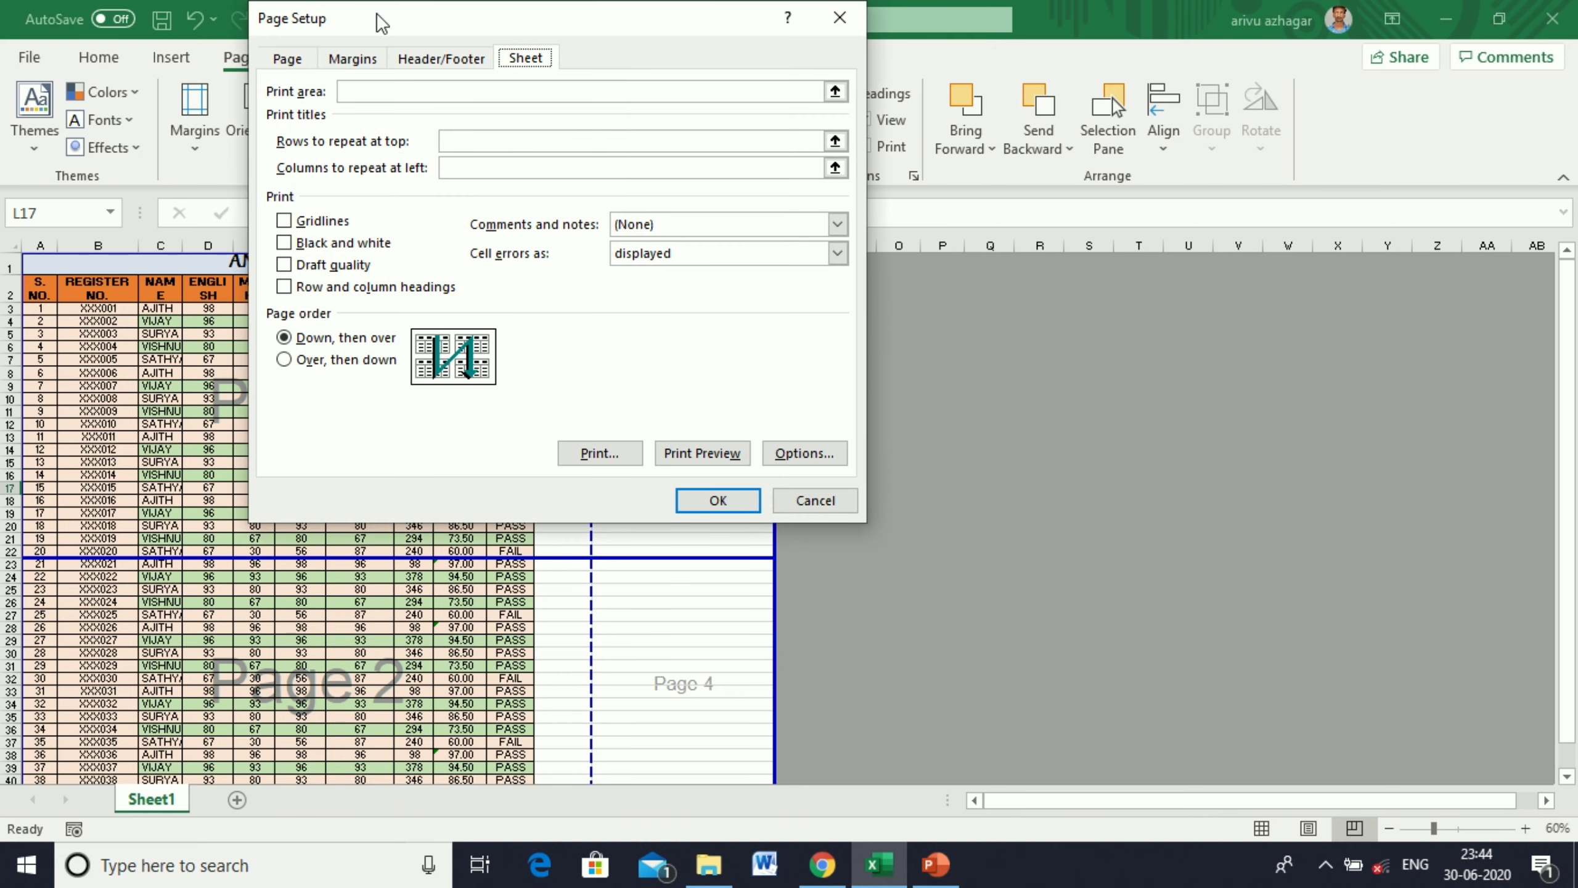
left_click_drag(392, 16, 433, 16)
left_click(836, 500)
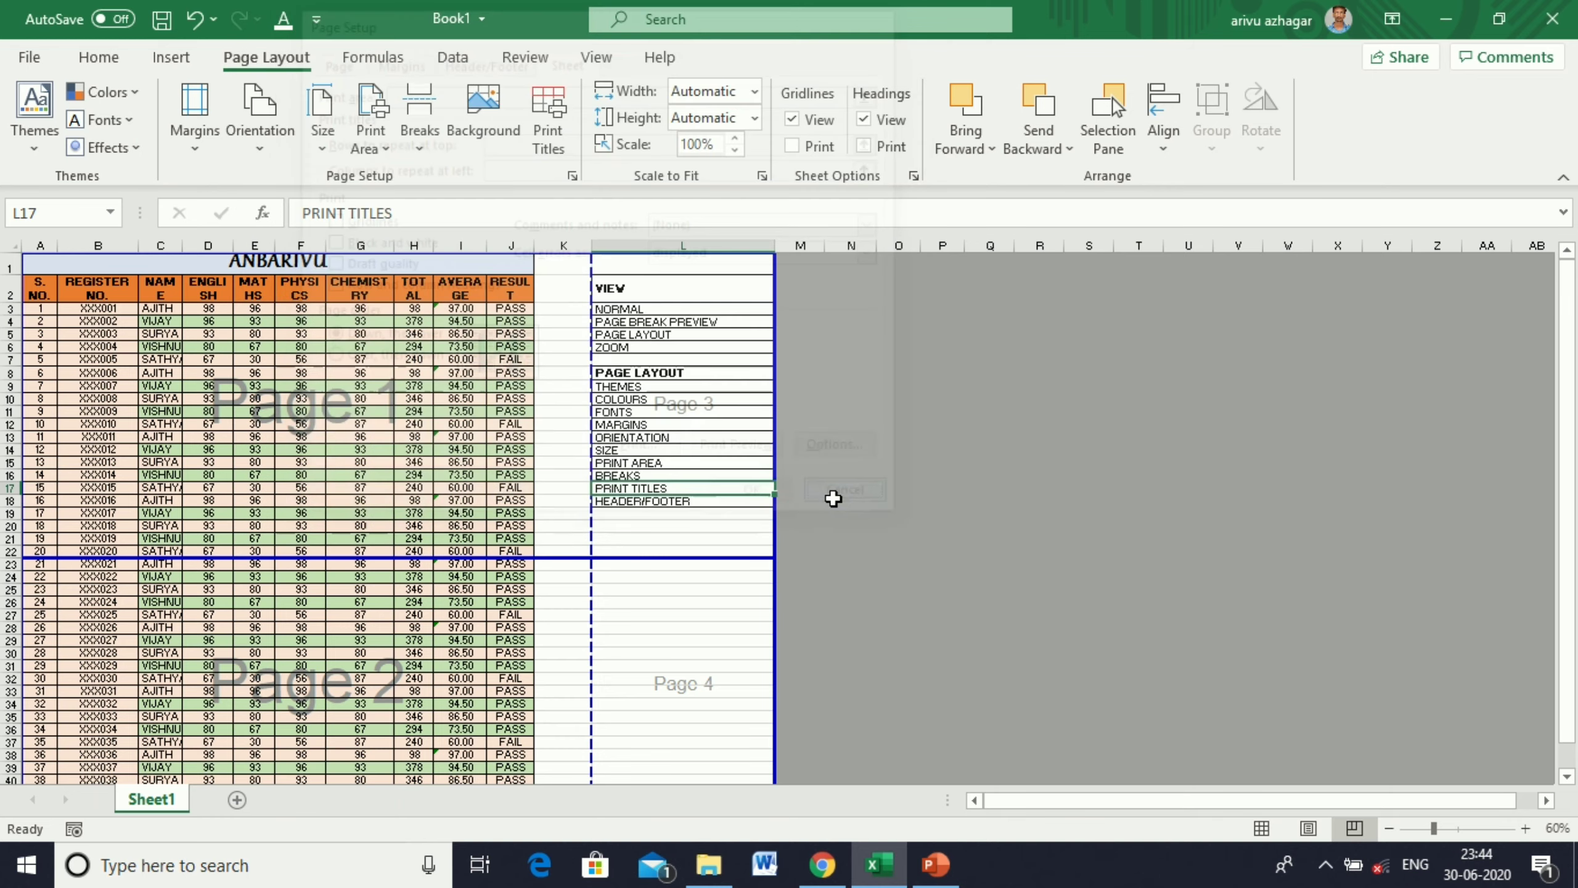
- Check in the print preview which pages carry the column headings, then return to the sheet
key("ctrl+p")
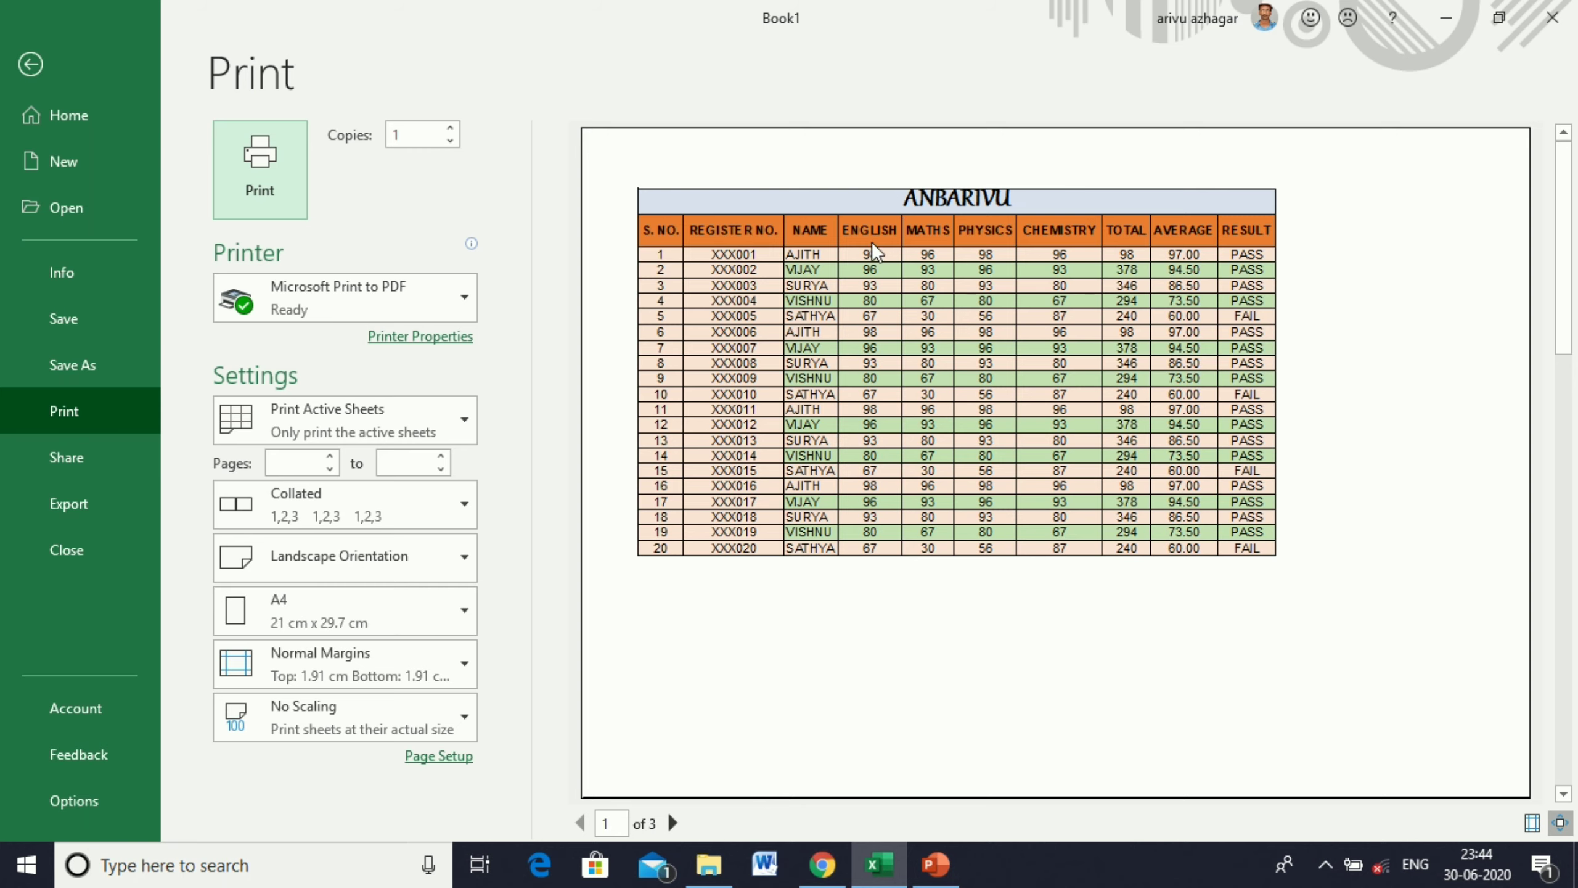
scroll(880, 265, "down", 1)
scroll(881, 267, "down", 1)
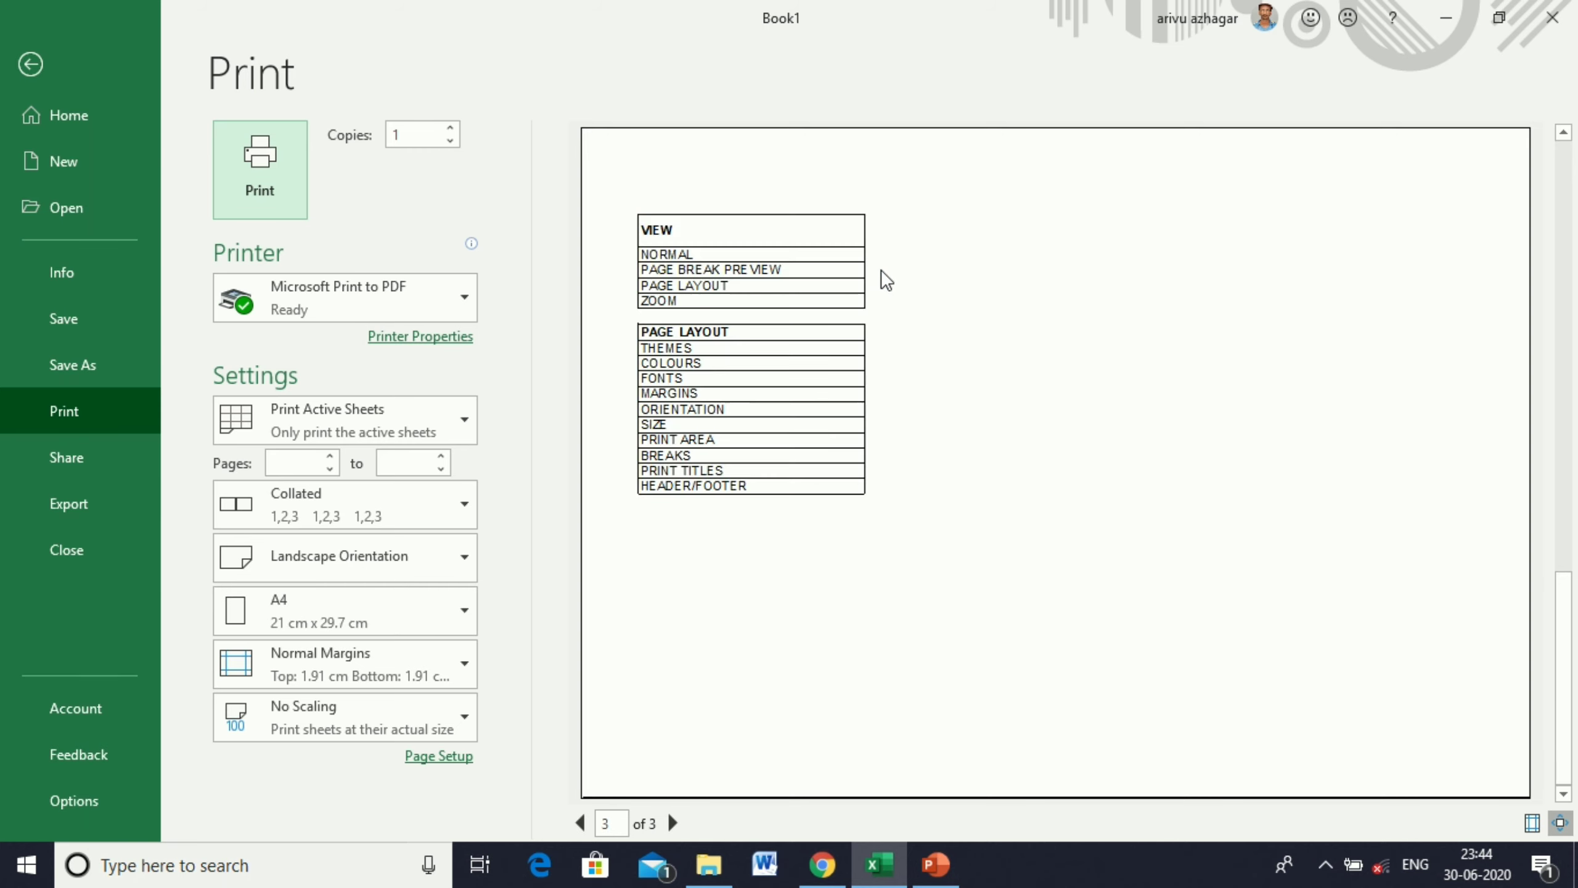
scroll(876, 272, "up", 2)
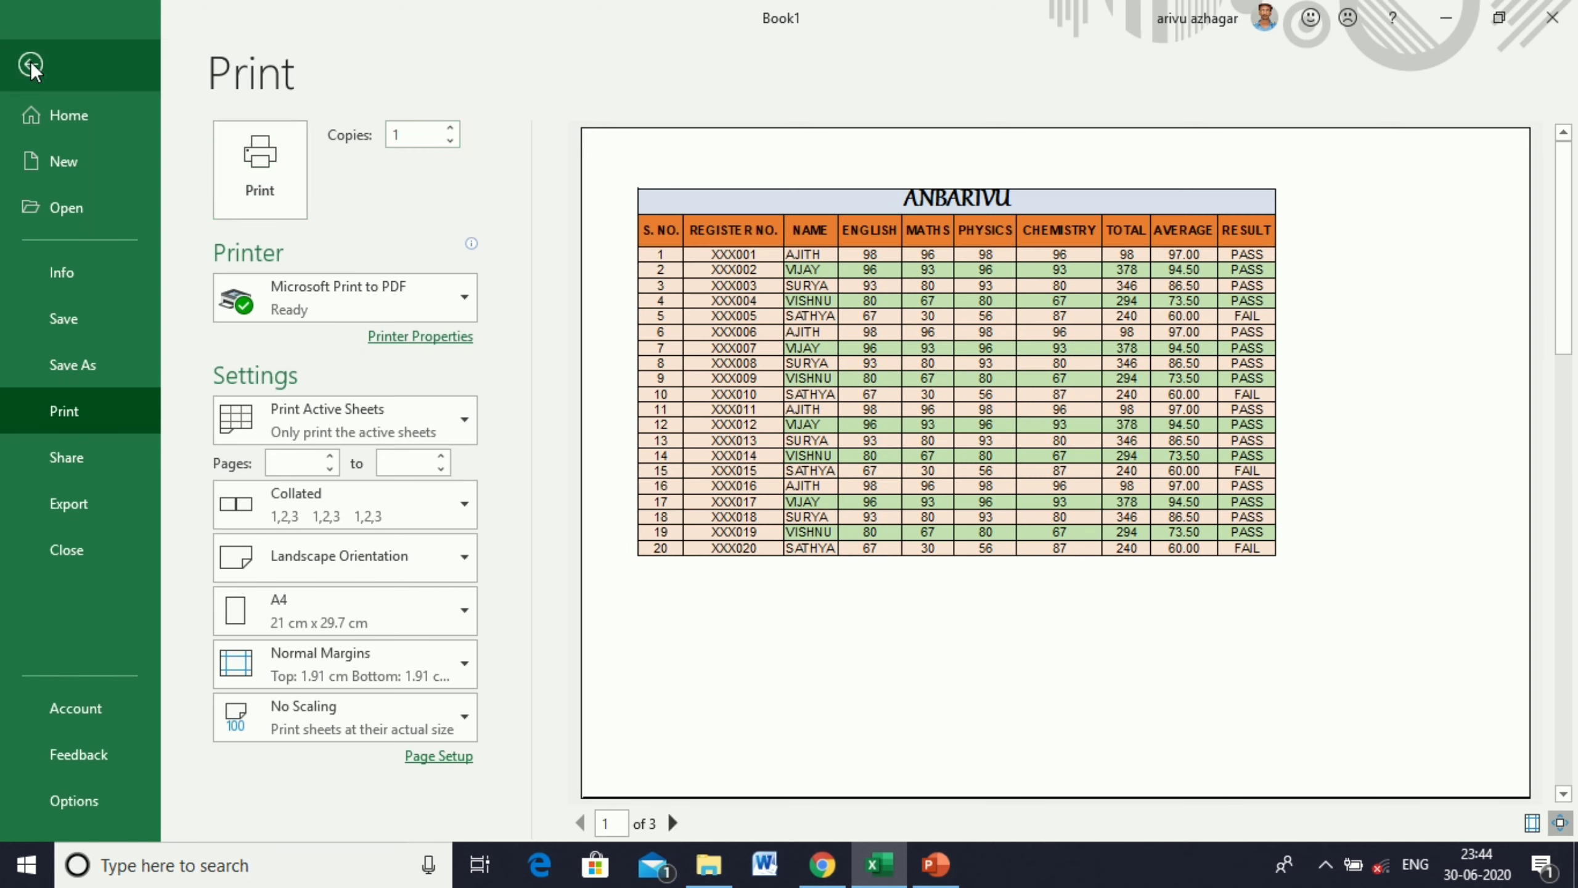
left_click(29, 64)
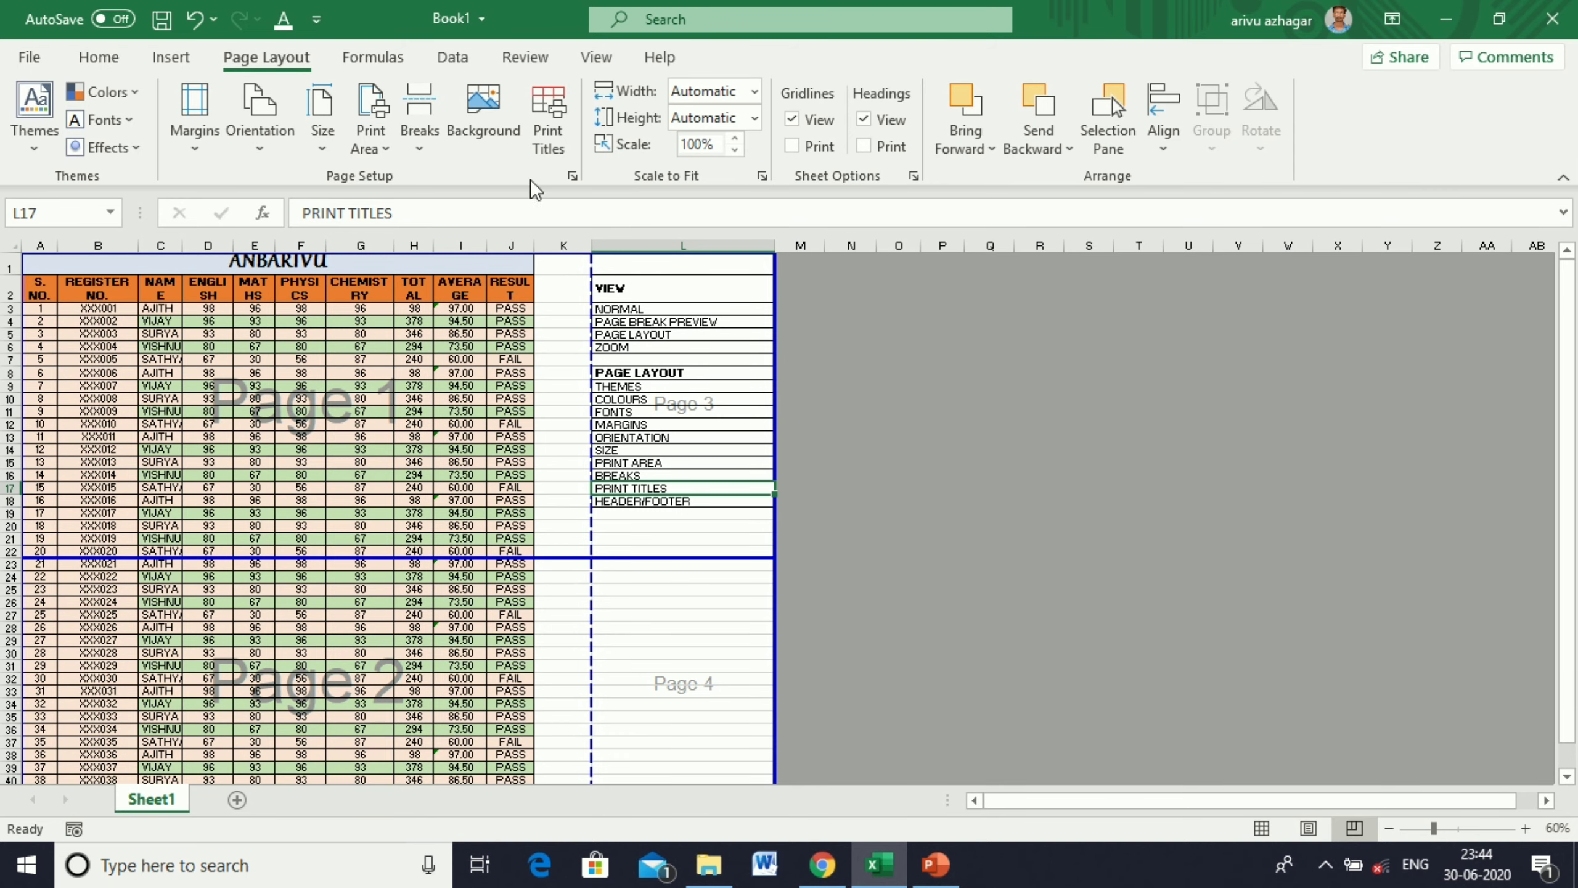
- Set the heading row, $2:$2, as the print title row to repeat at the top of every page
left_click(551, 149)
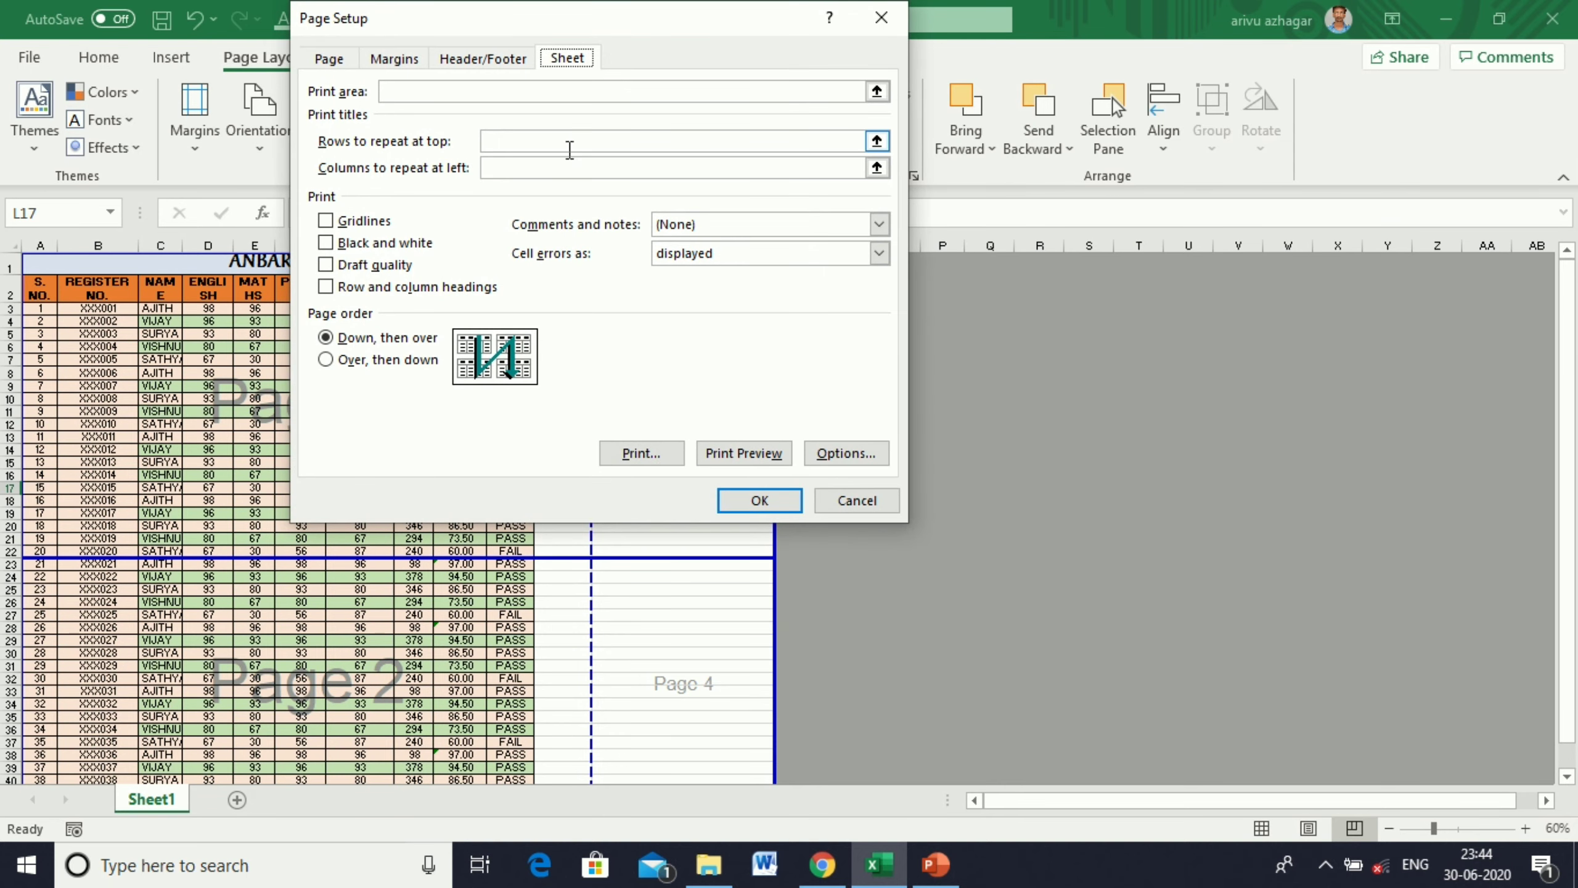
left_click(10, 290)
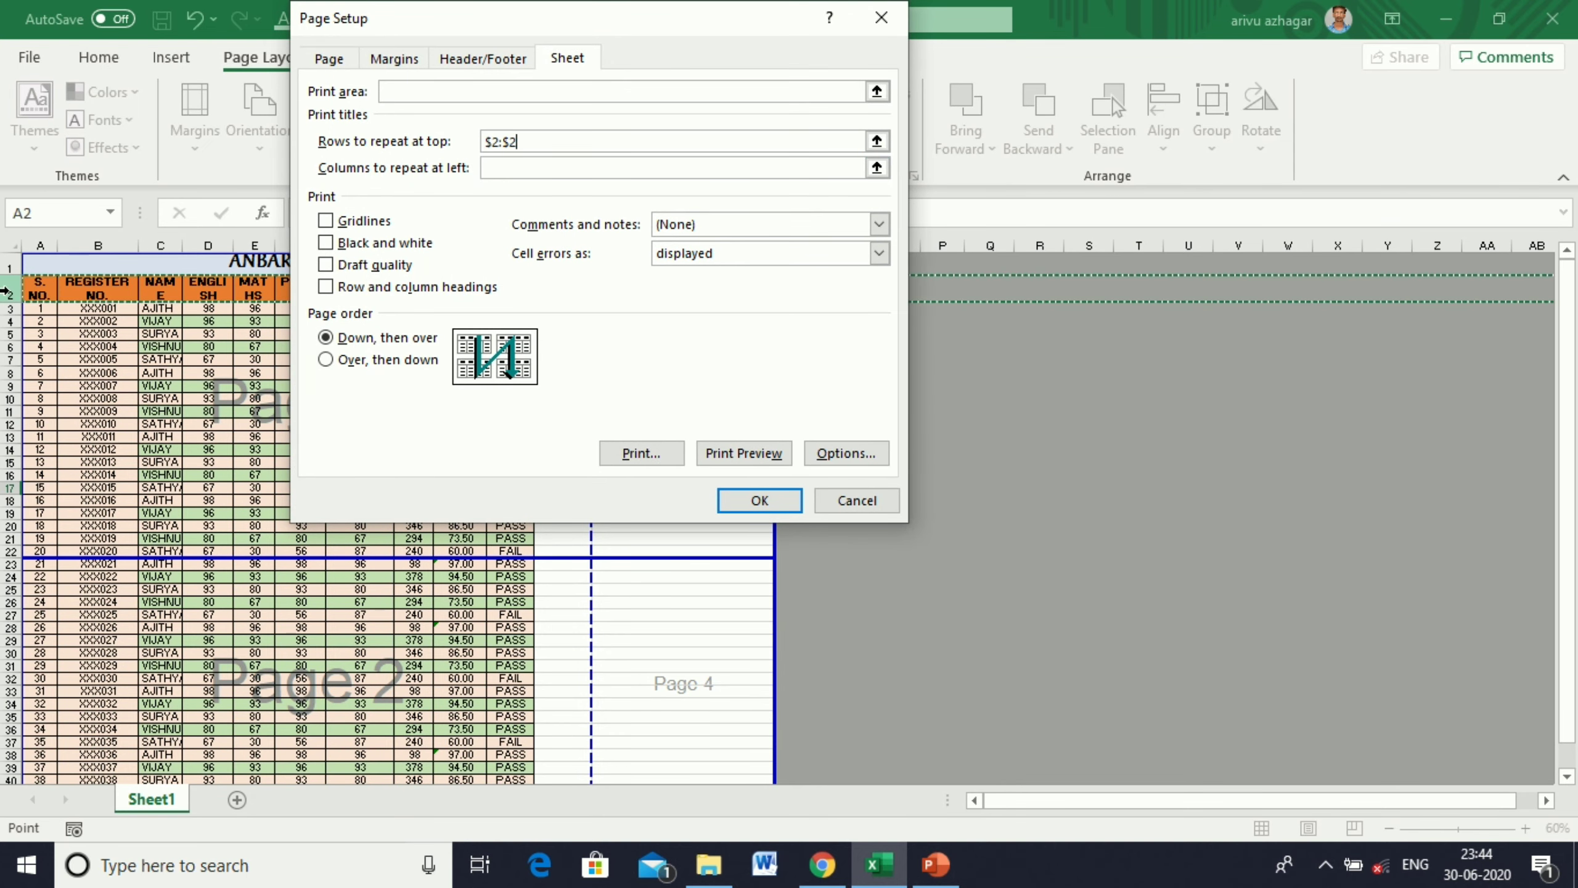
left_click(759, 500)
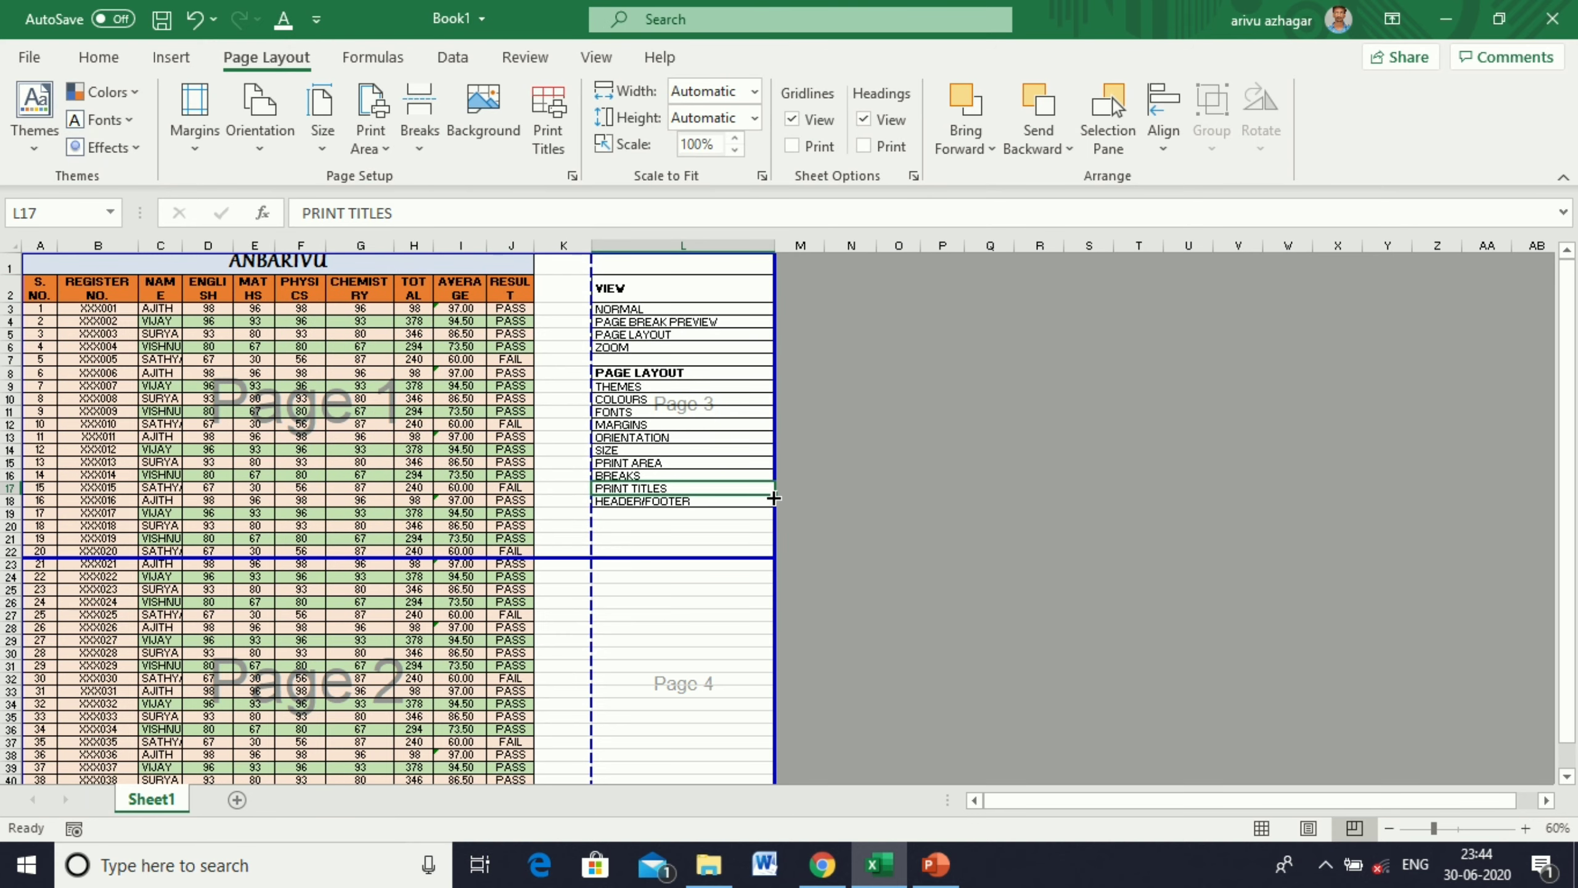
- Examine the repeated heading row across the pages in the print preview and return to the sheet
key("ctrl+p")
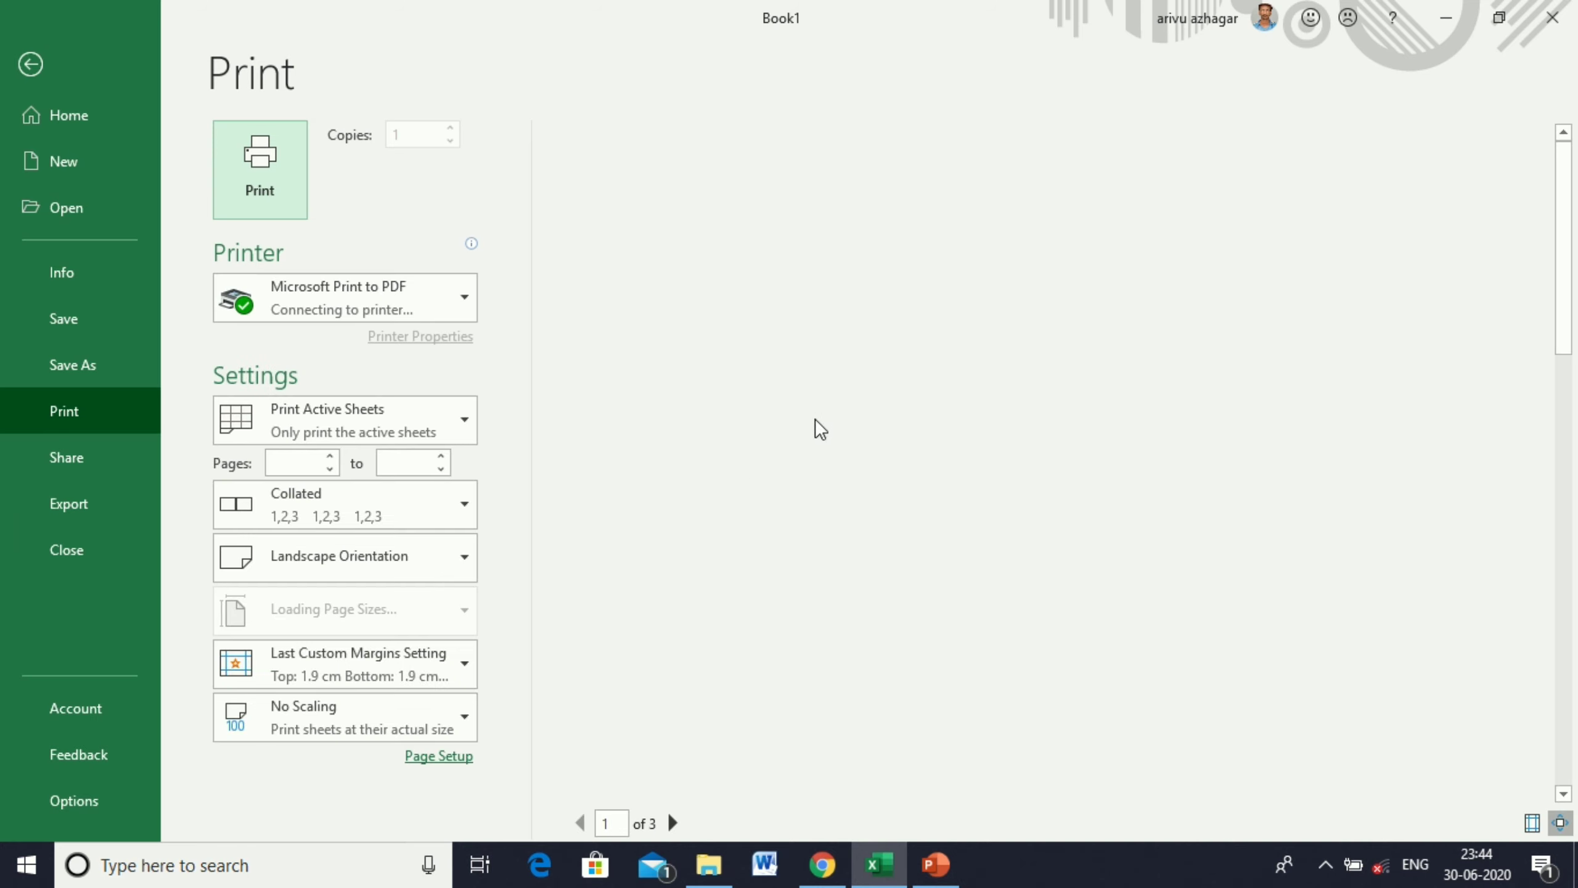
scroll(837, 387, "down", 1)
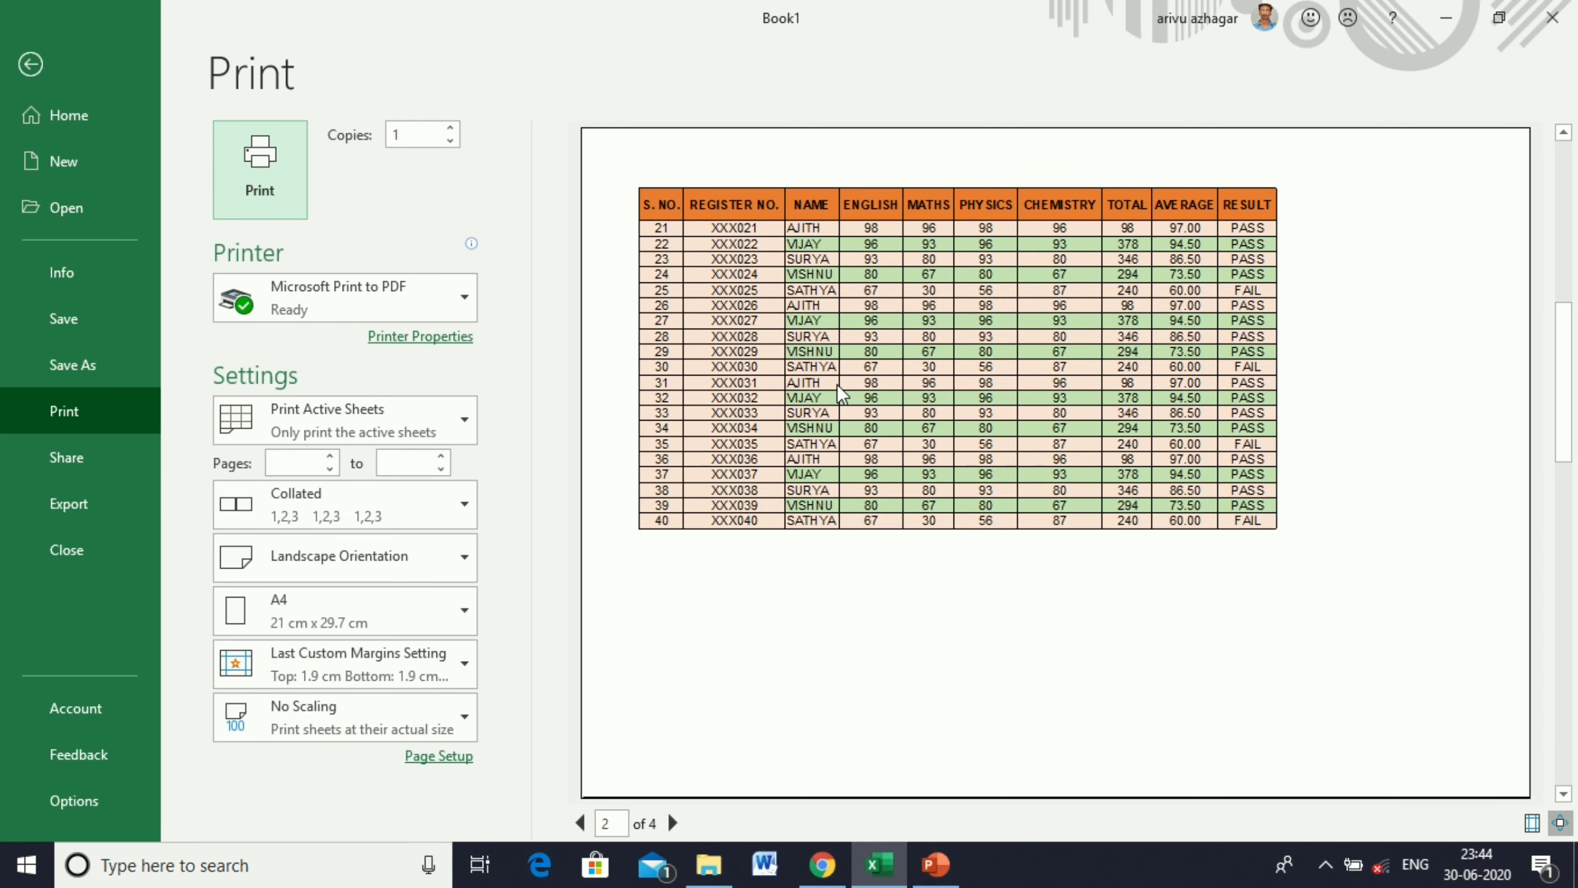
scroll(833, 383, "down", 1)
scroll(832, 381, "up", 1)
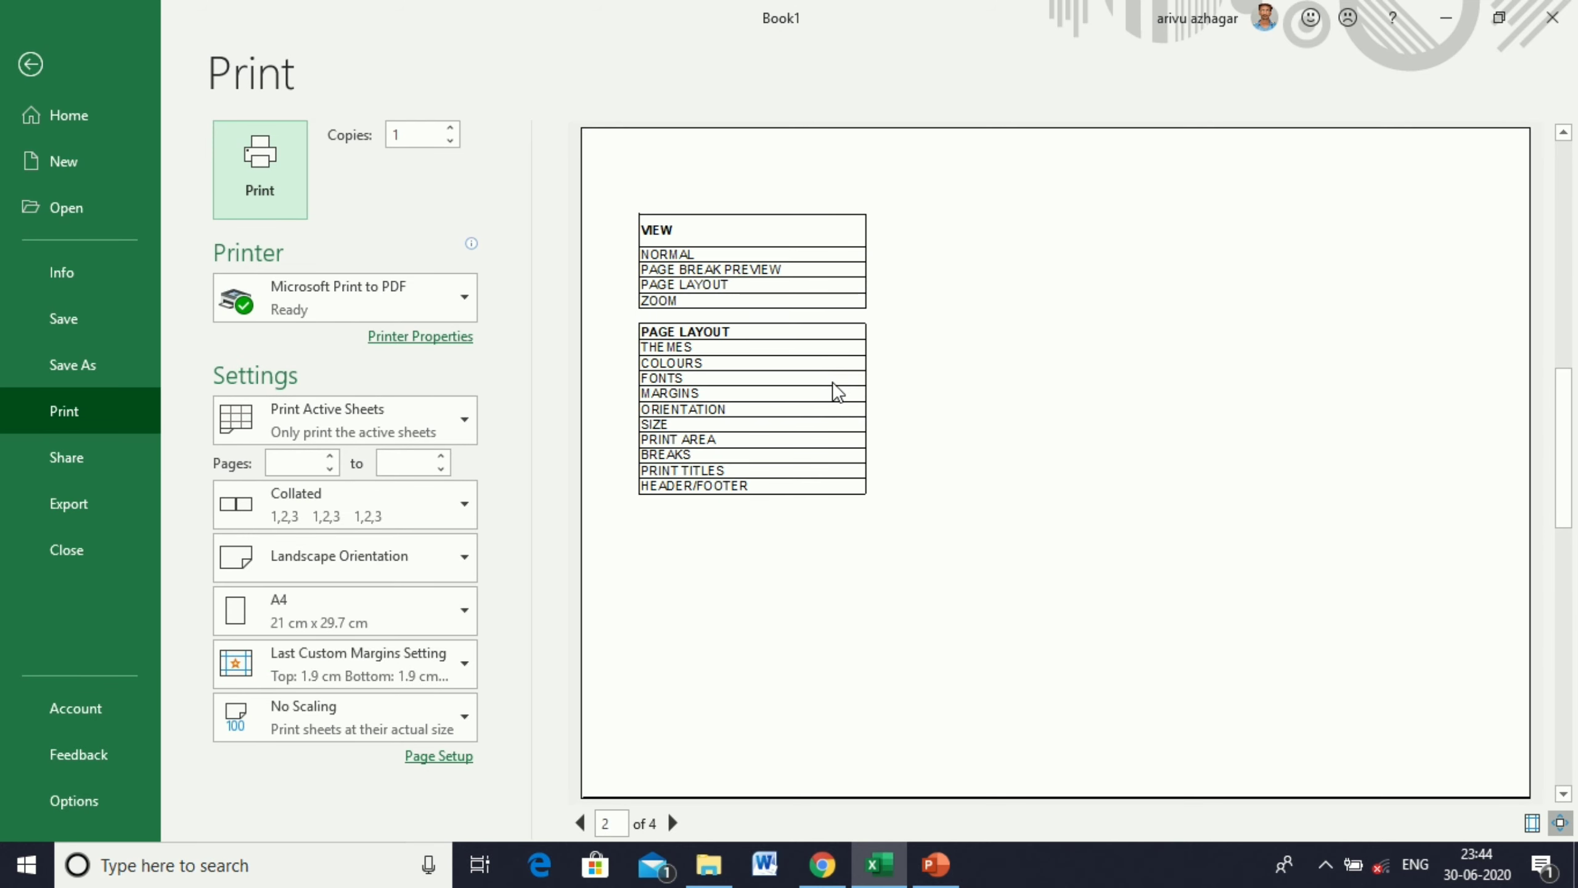
scroll(832, 377, "up", 1)
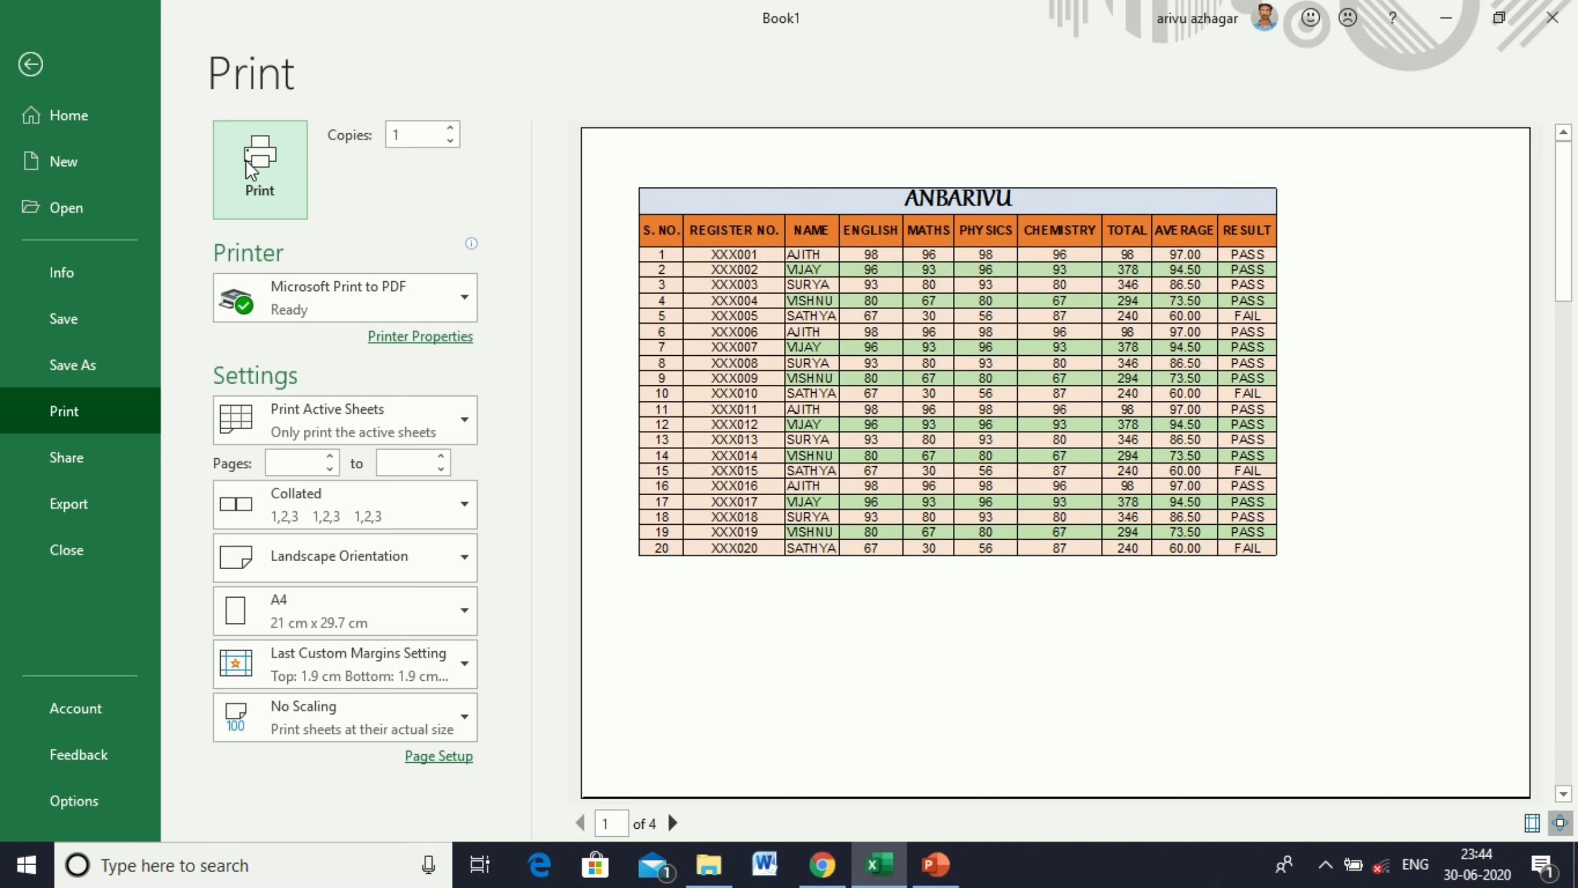
left_click(24, 65)
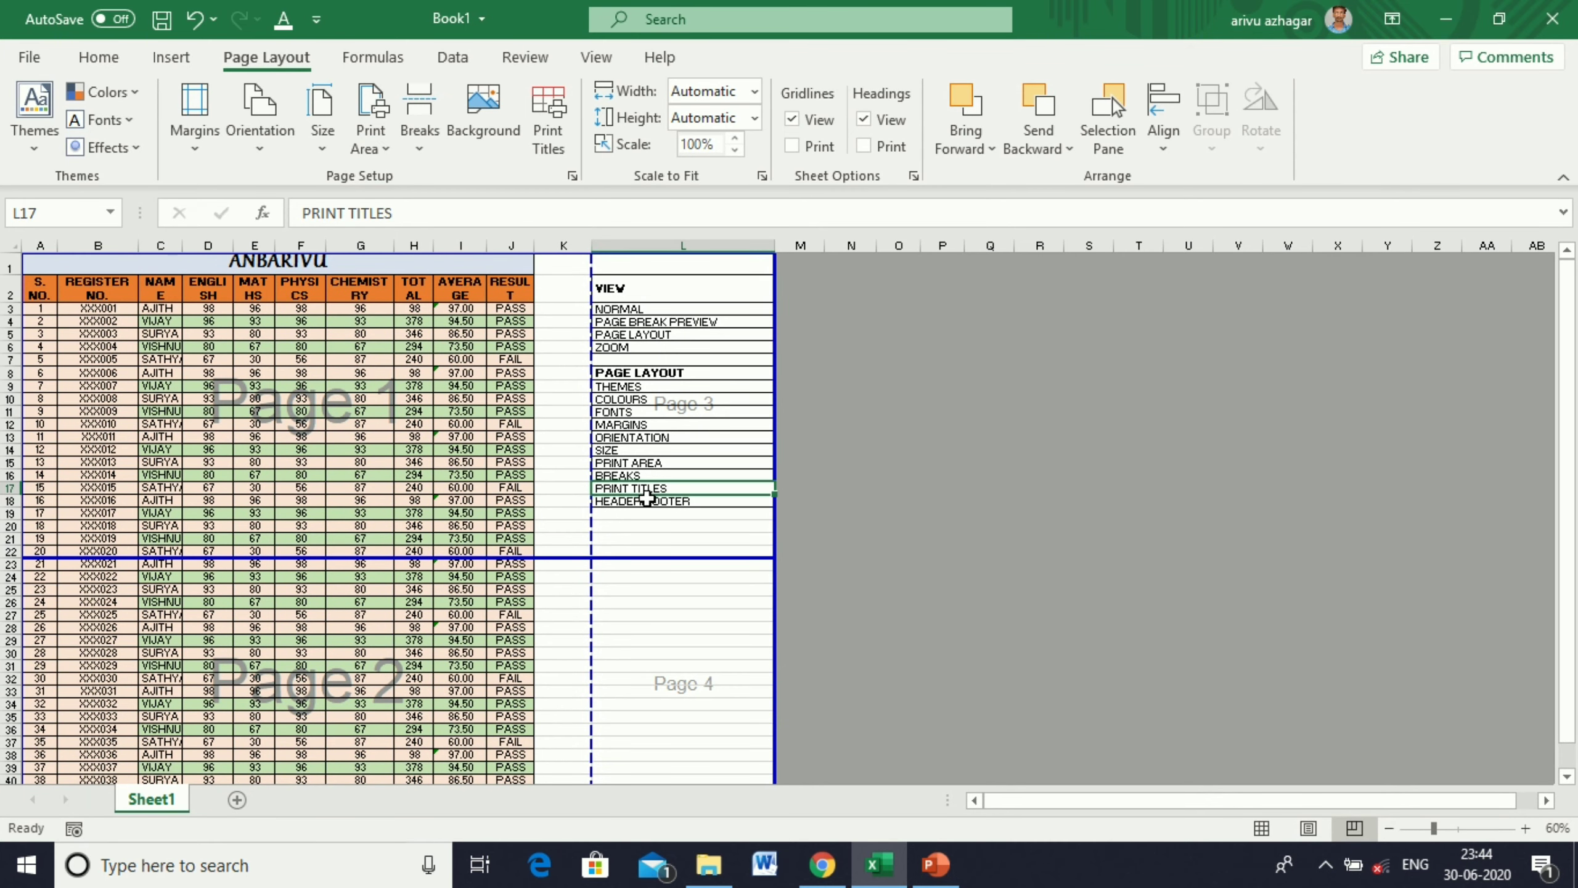
- Open the print titles settings, try the page order Over, then down, and restore Down, then over
left_click(559, 152)
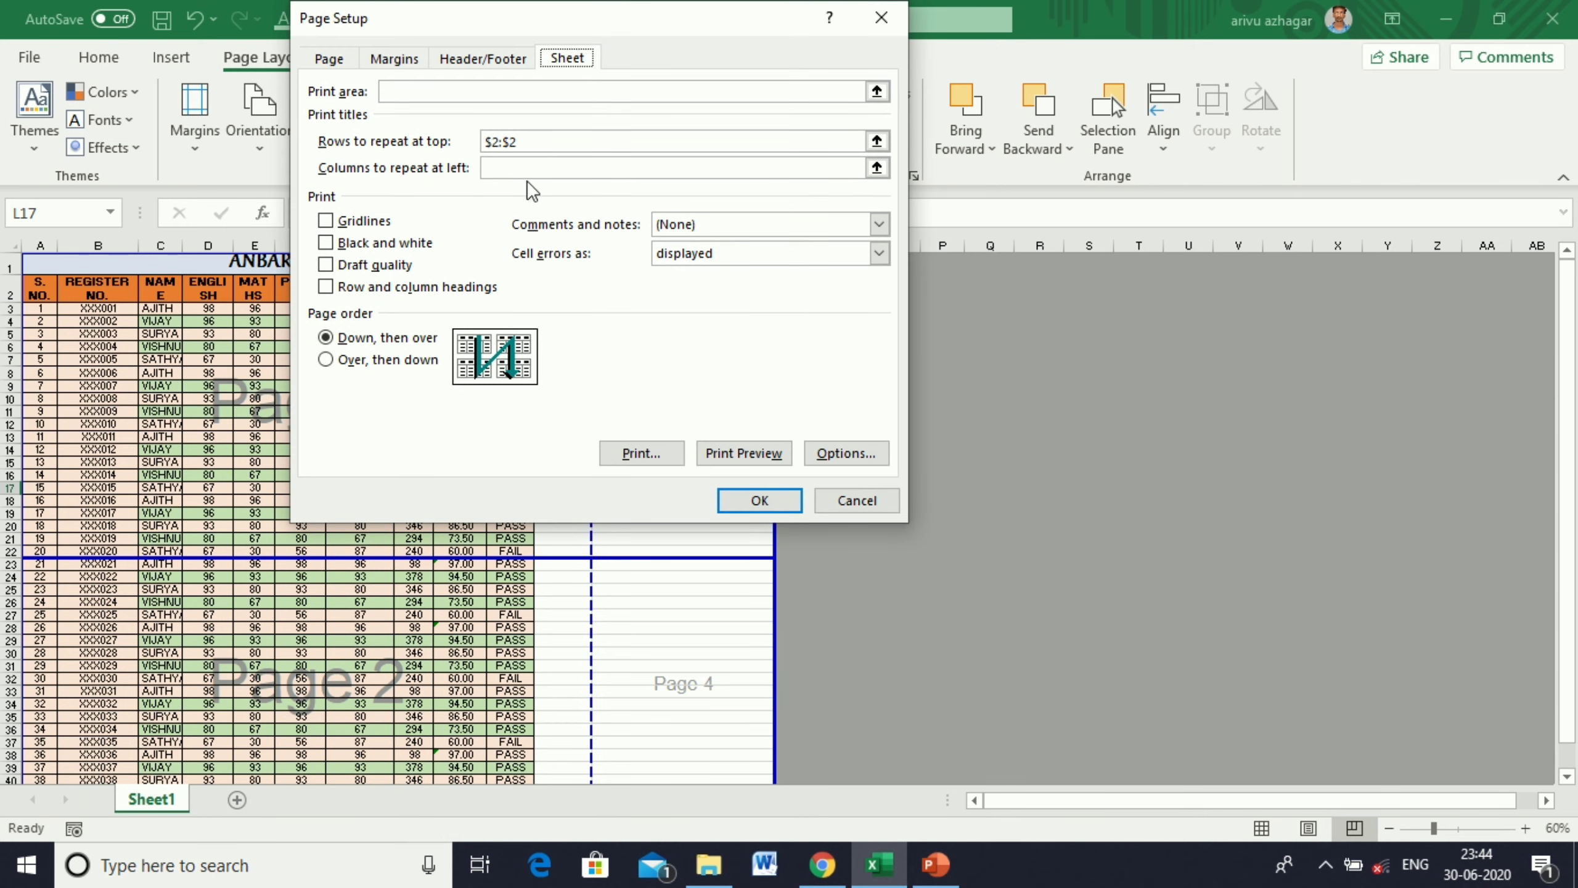
left_click(504, 168)
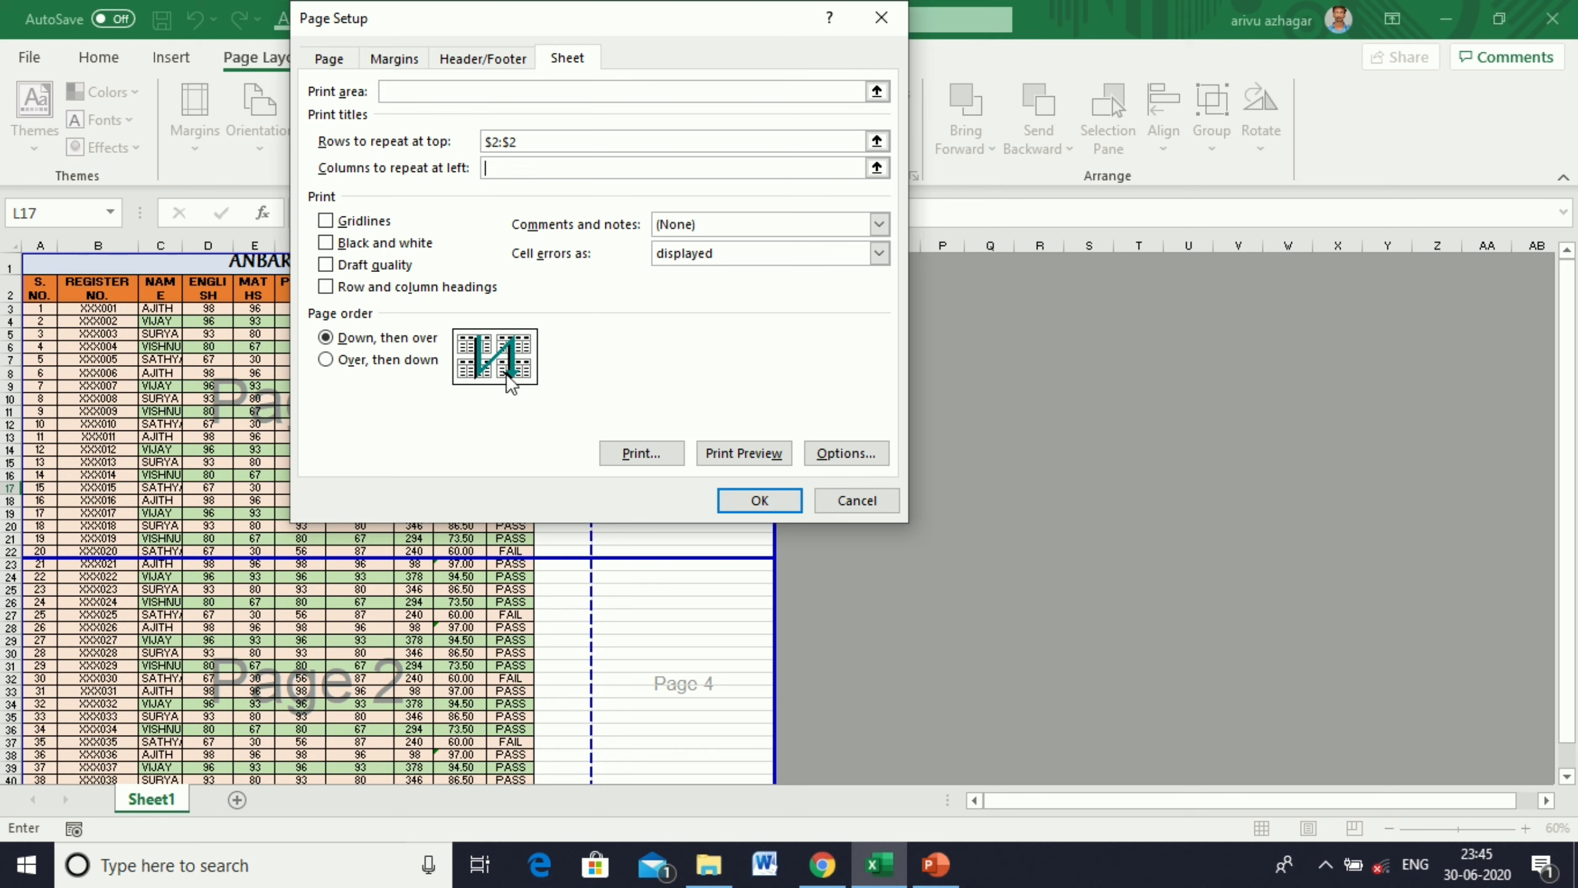
left_click(401, 360)
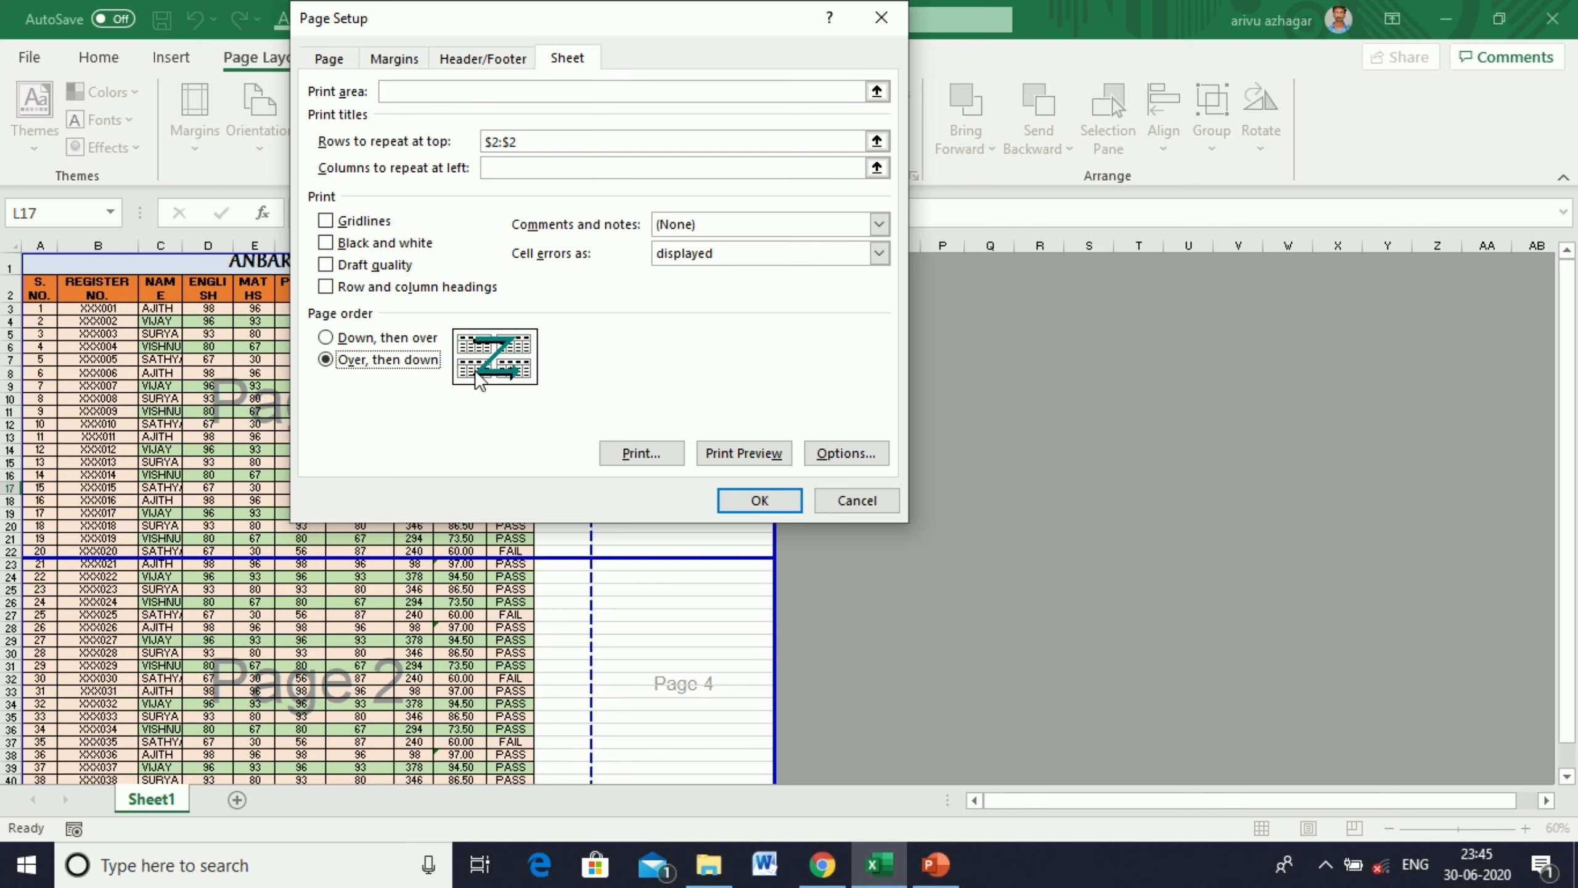
left_click(380, 341)
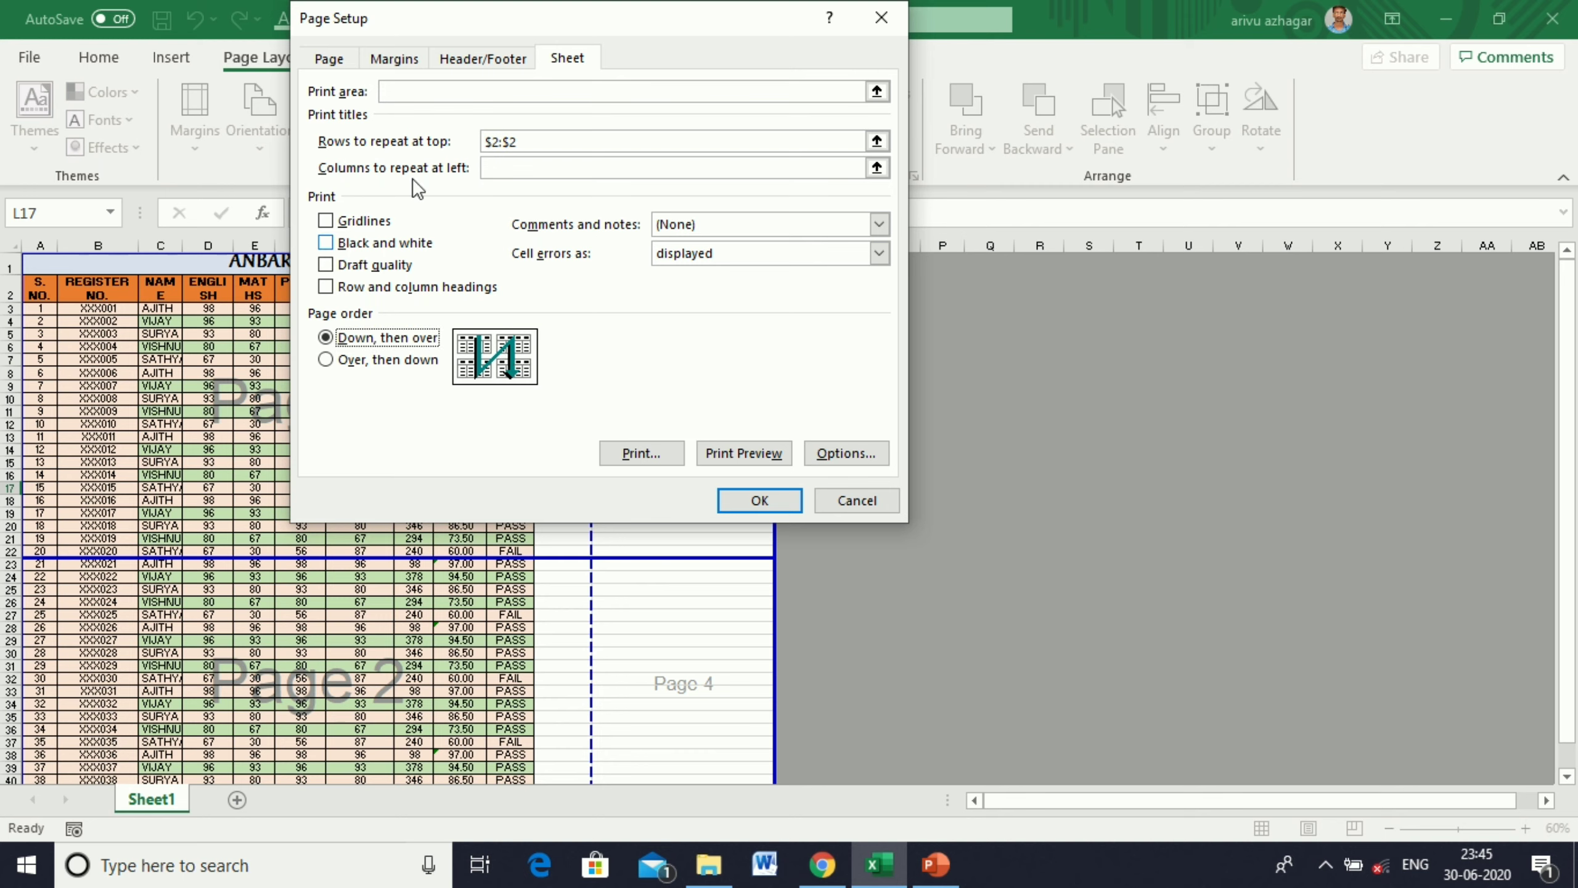
- Add a custom header with ANBARIVU in its left section and check it in the print preview
left_click(487, 58)
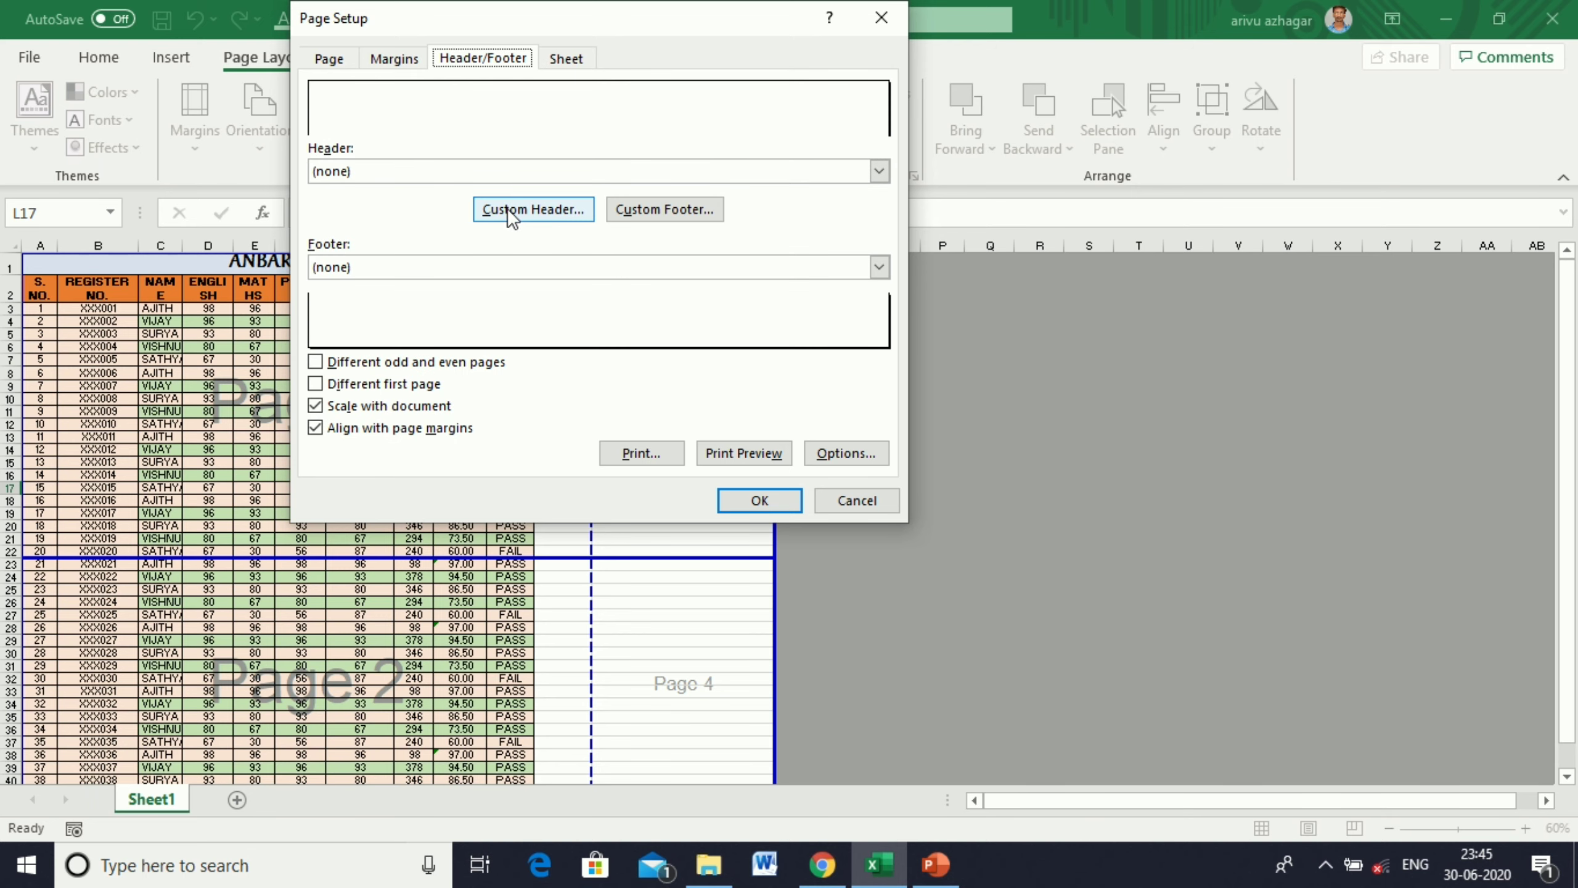
left_click(551, 210)
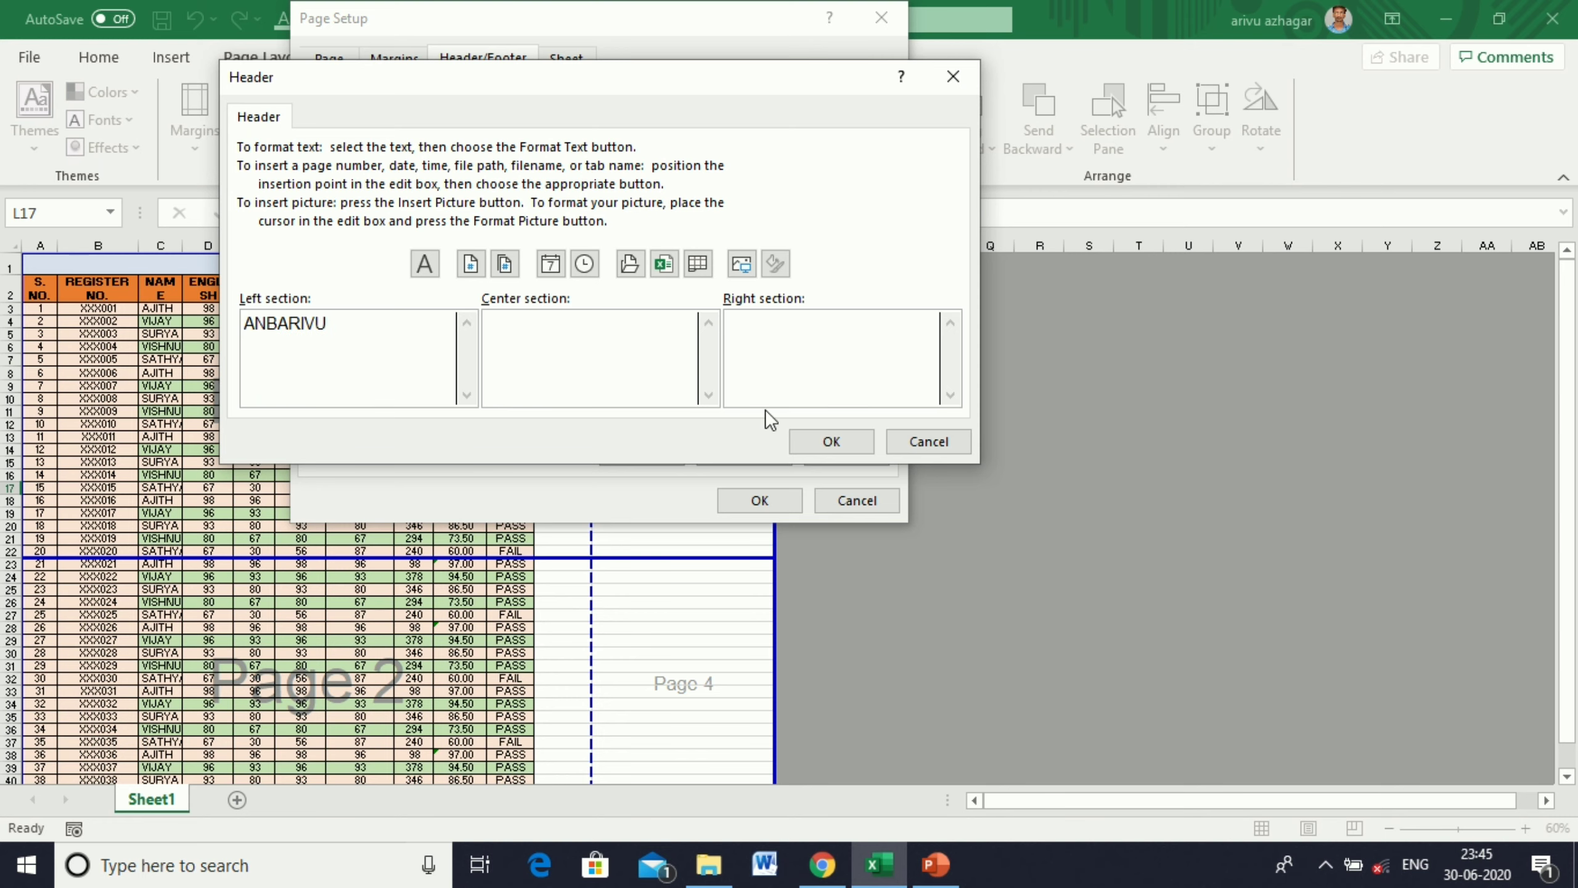
left_click(830, 441)
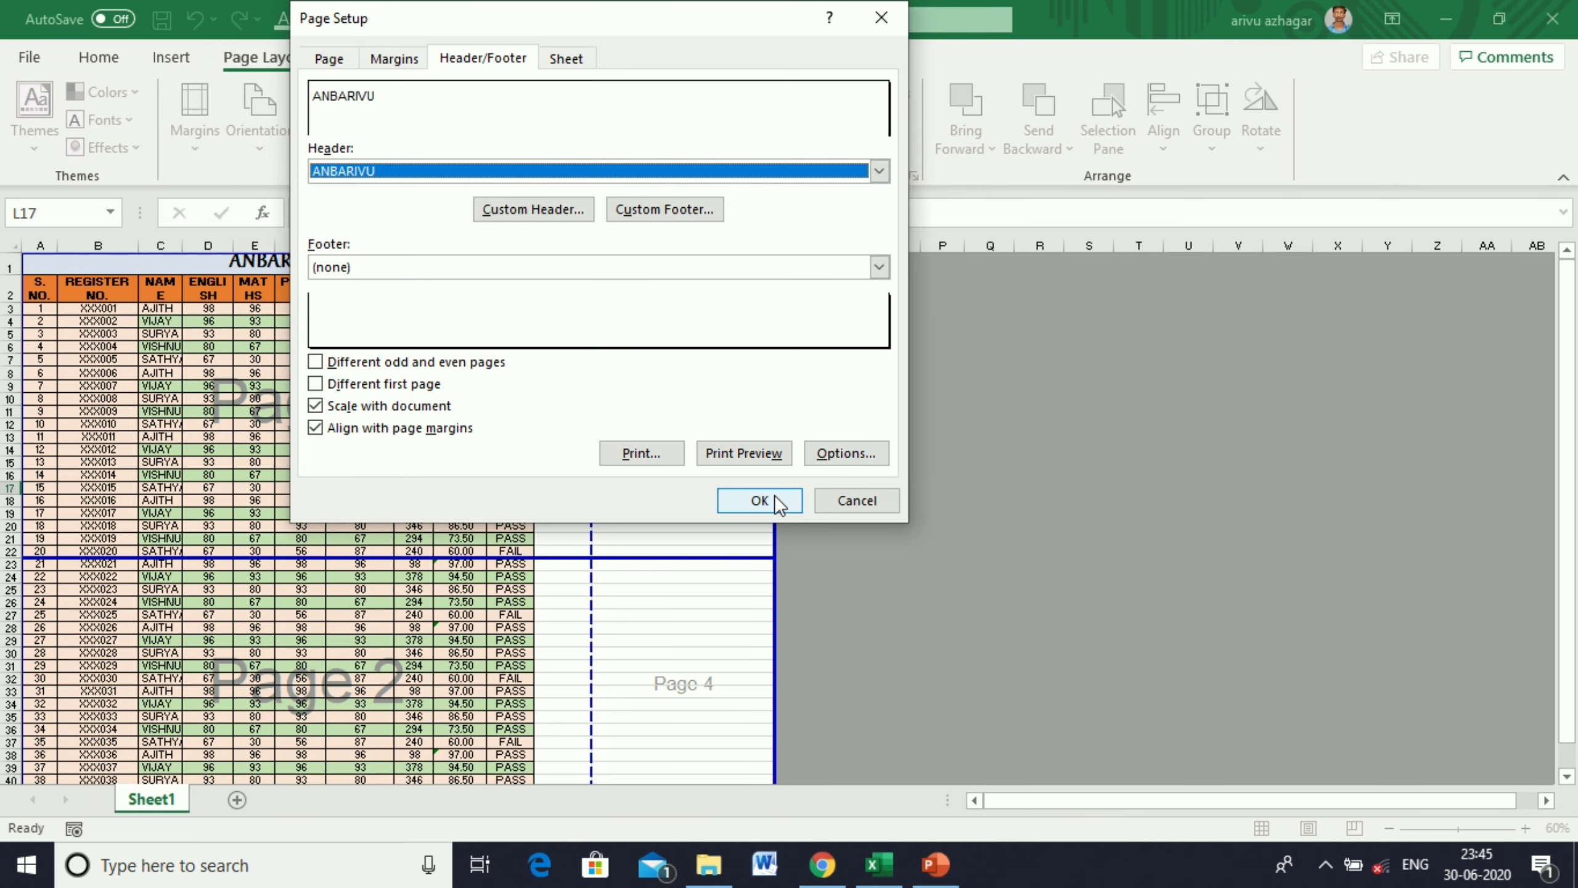
left_click(759, 501)
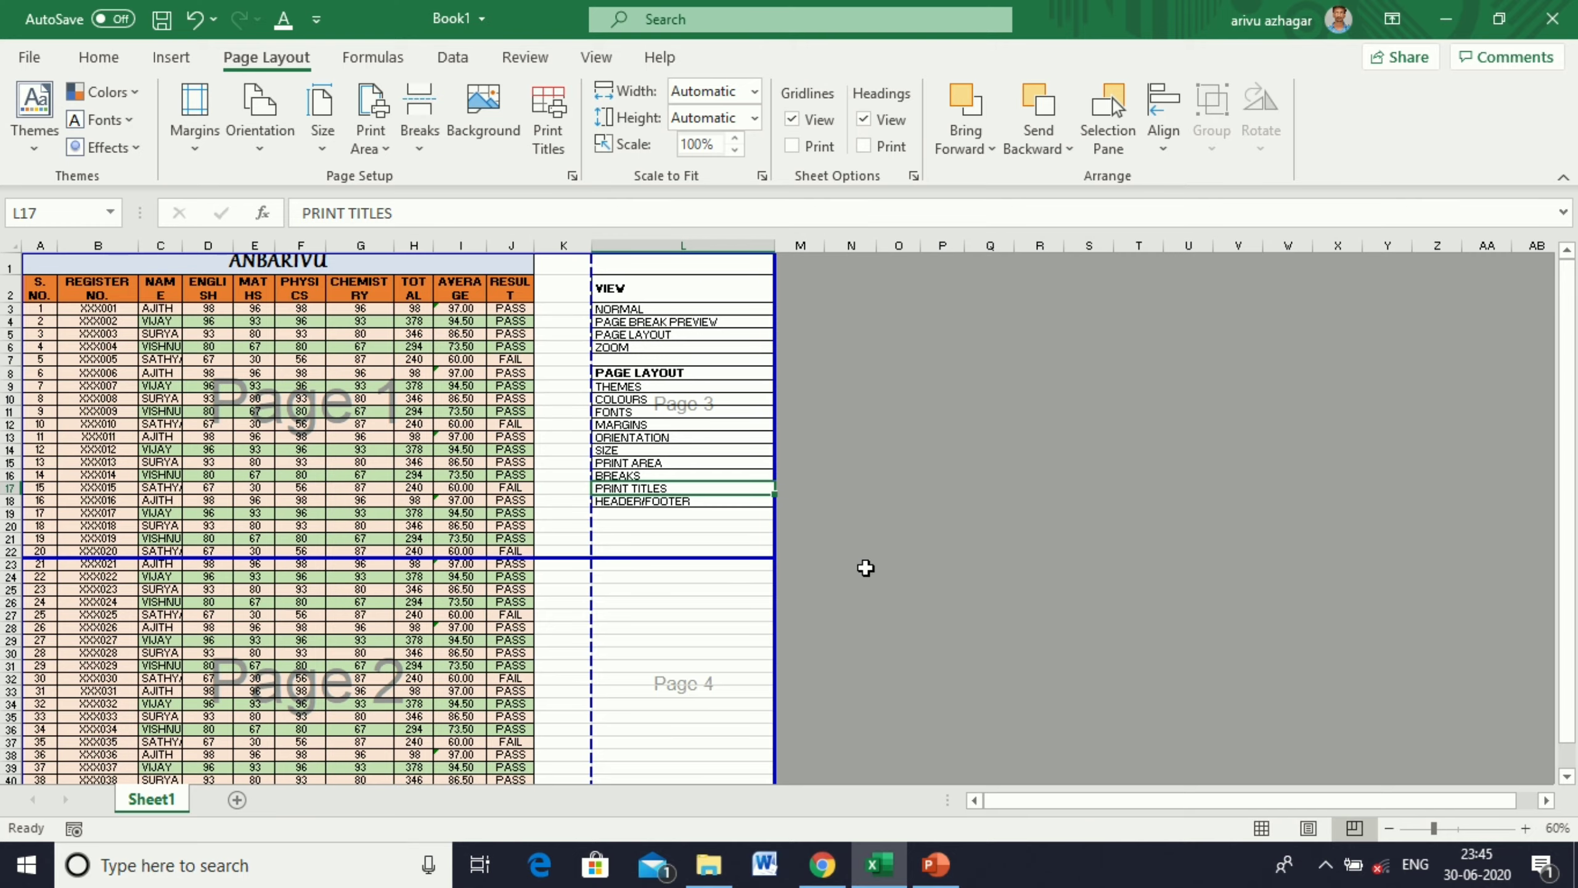
key("ctrl+p")
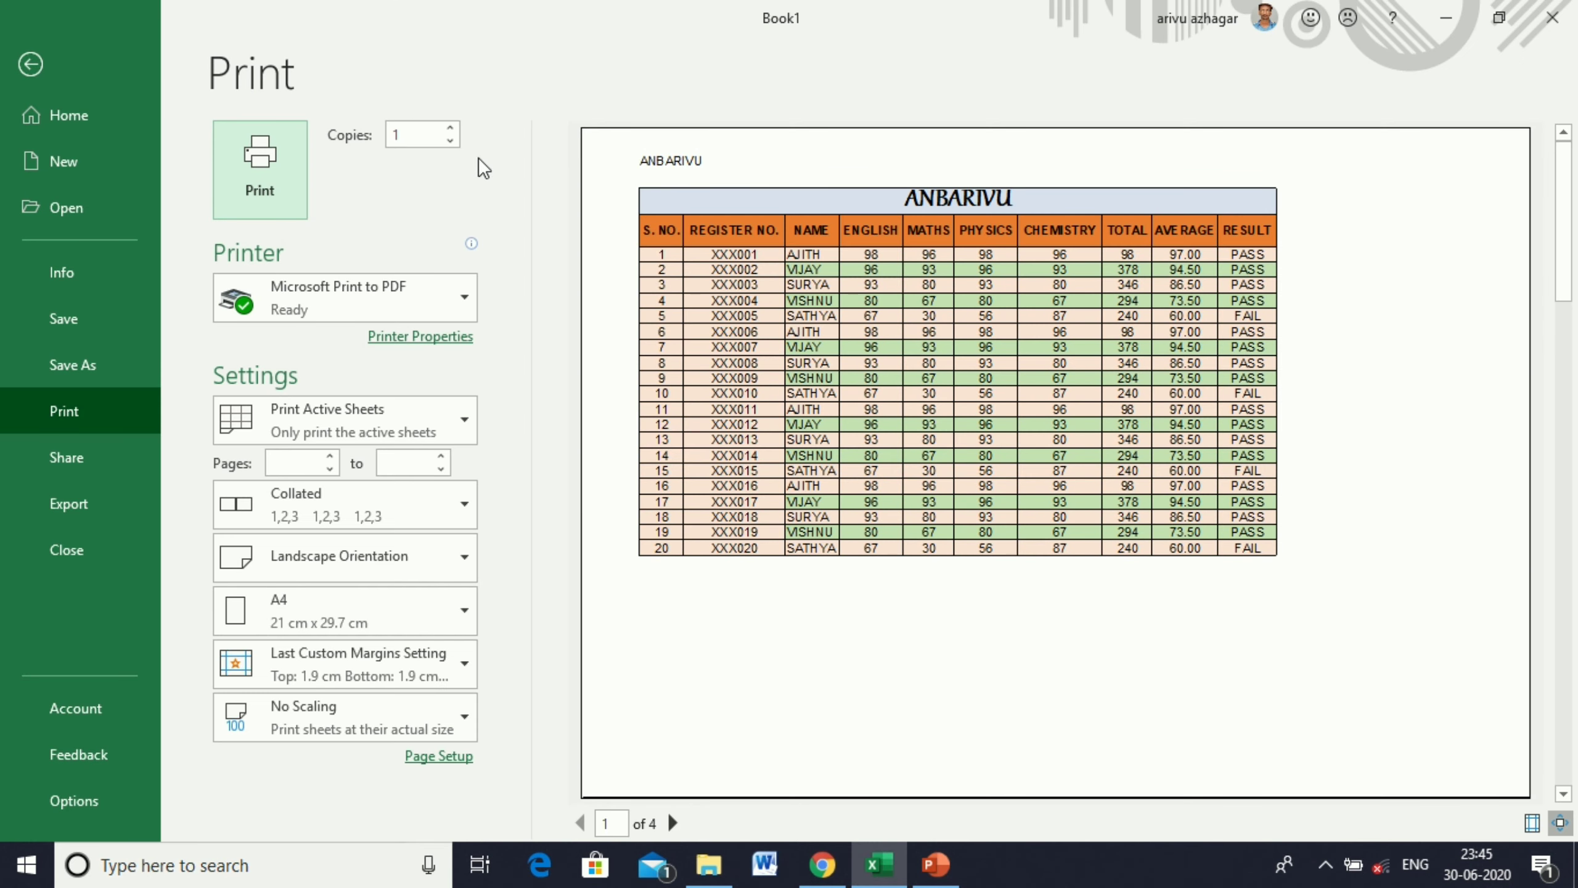
left_click(30, 64)
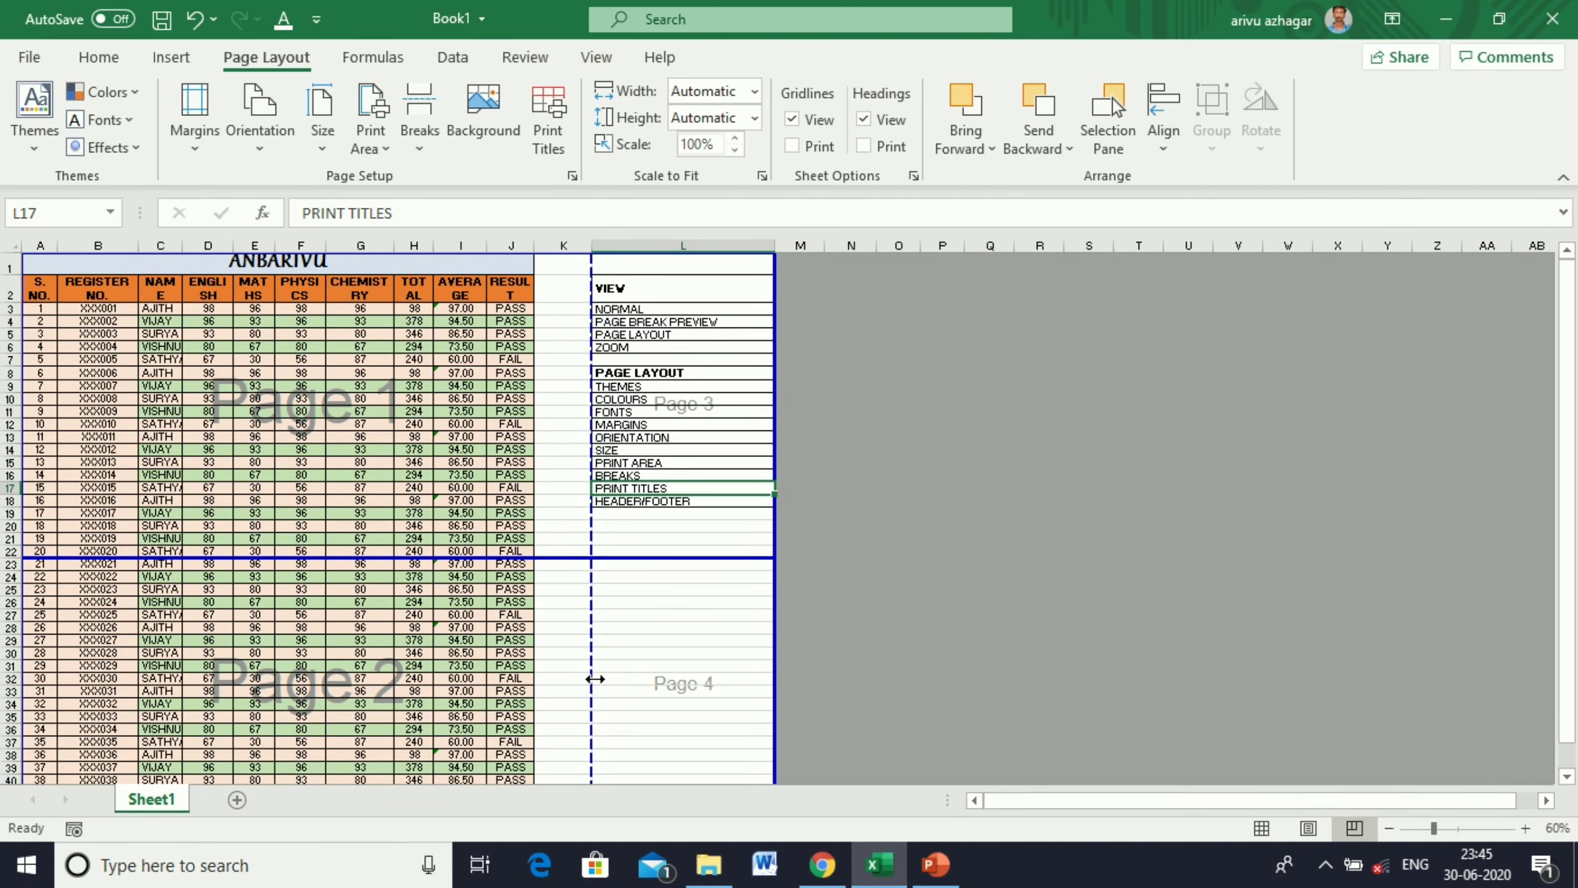
- Move the outer print boundary from the far edge of column L to column K, excluding the topic list from printing
left_click(635, 513)
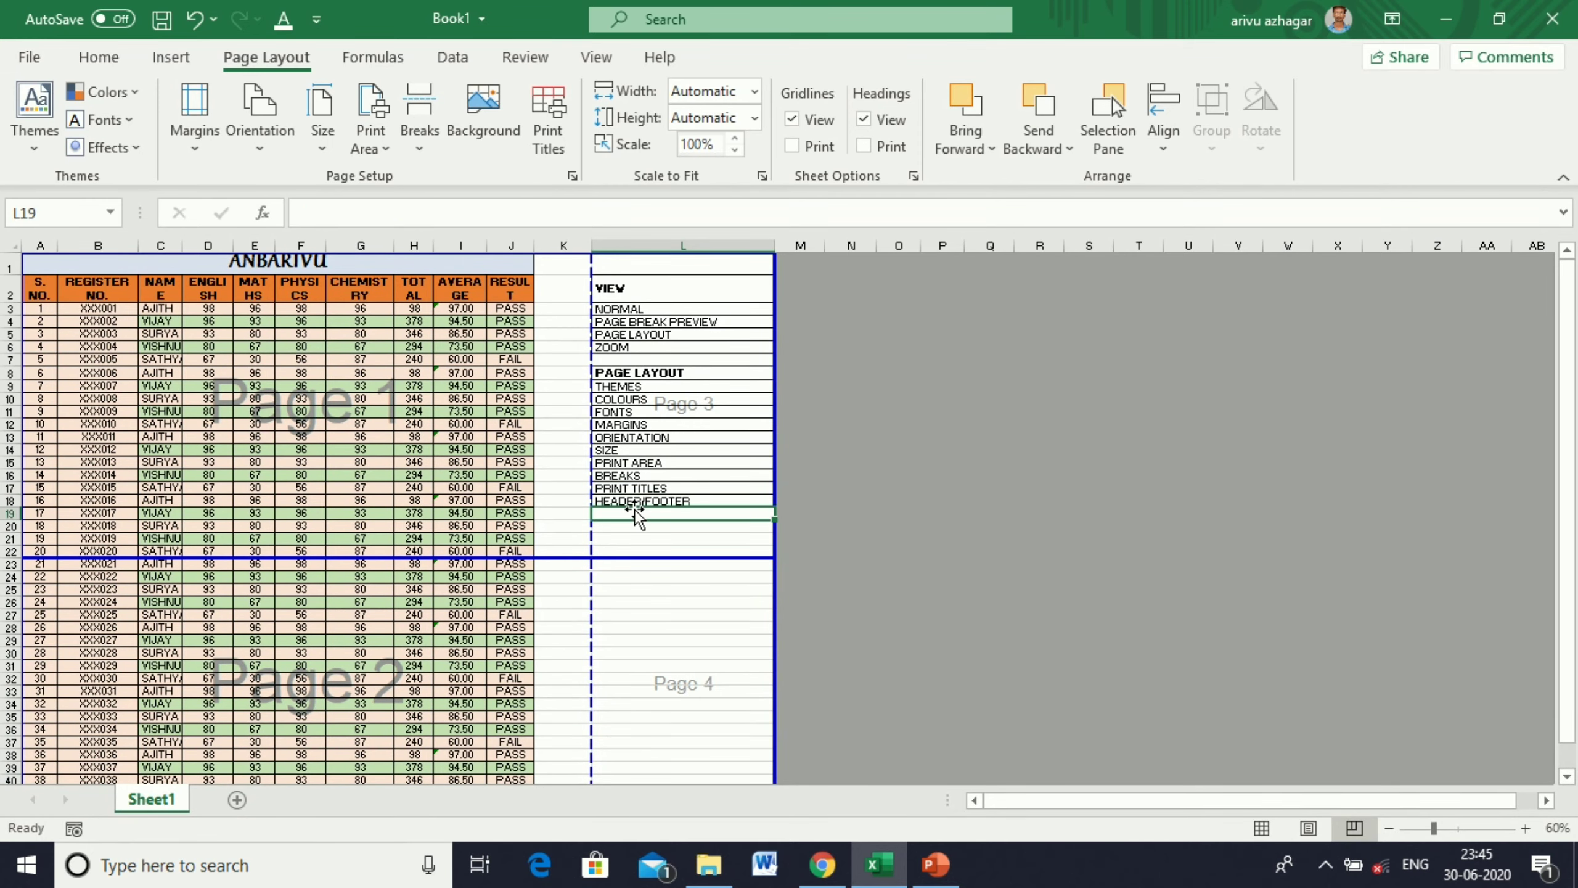
left_click(638, 502)
left_click_drag(775, 546, 600, 527)
scroll(491, 524, "down", 3)
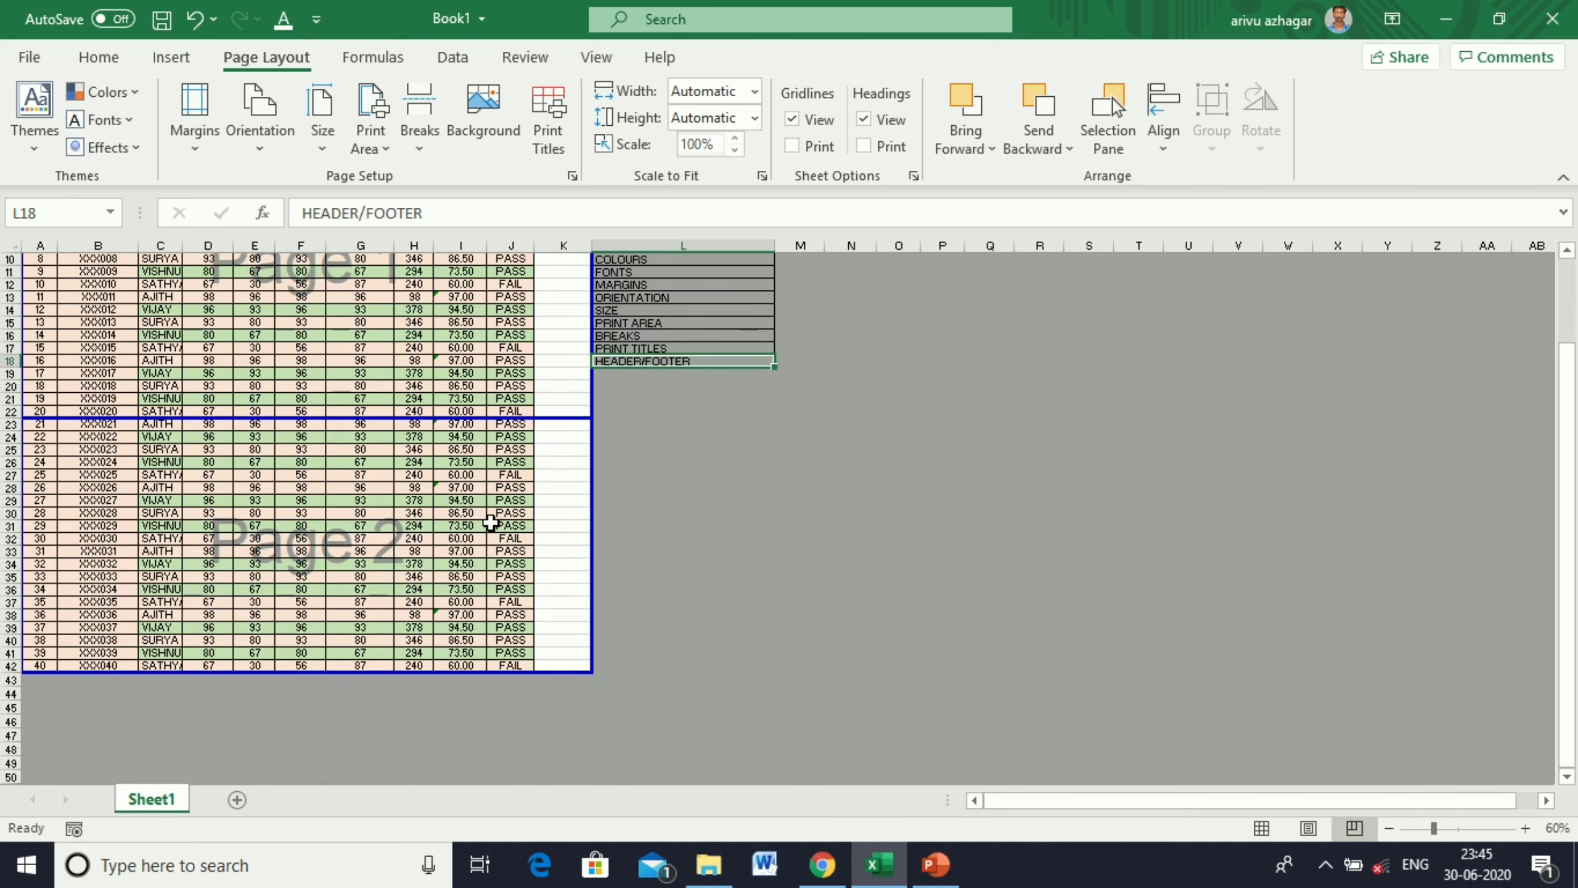
scroll(491, 523, "up", 3)
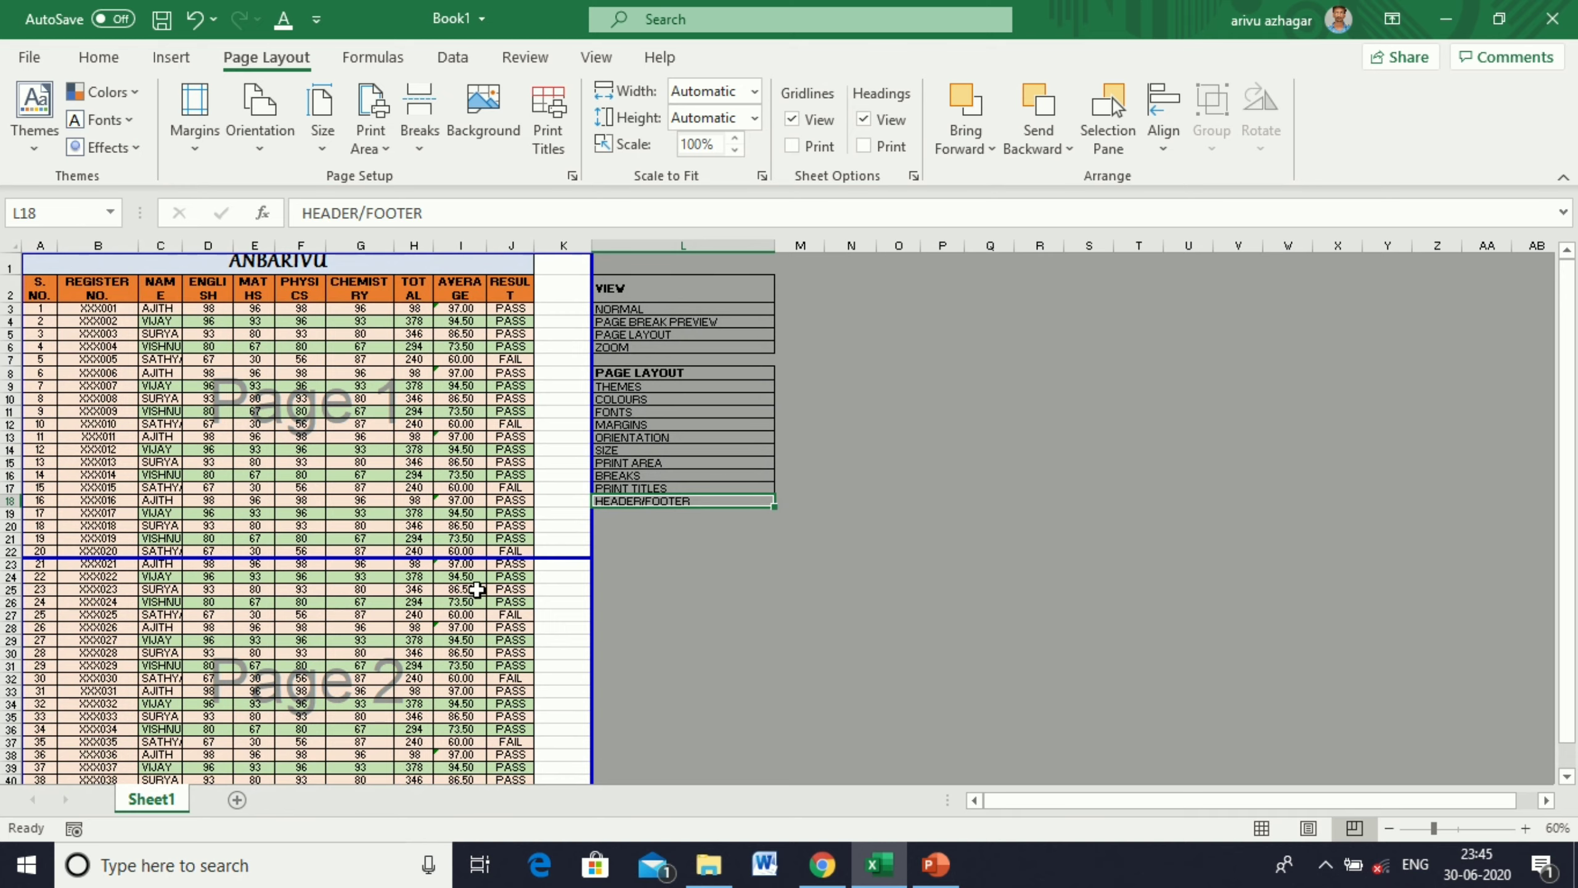
- Open the print preview, try the Fit Sheet on One Page scaling, and restore No Scaling
key("ctrl+p")
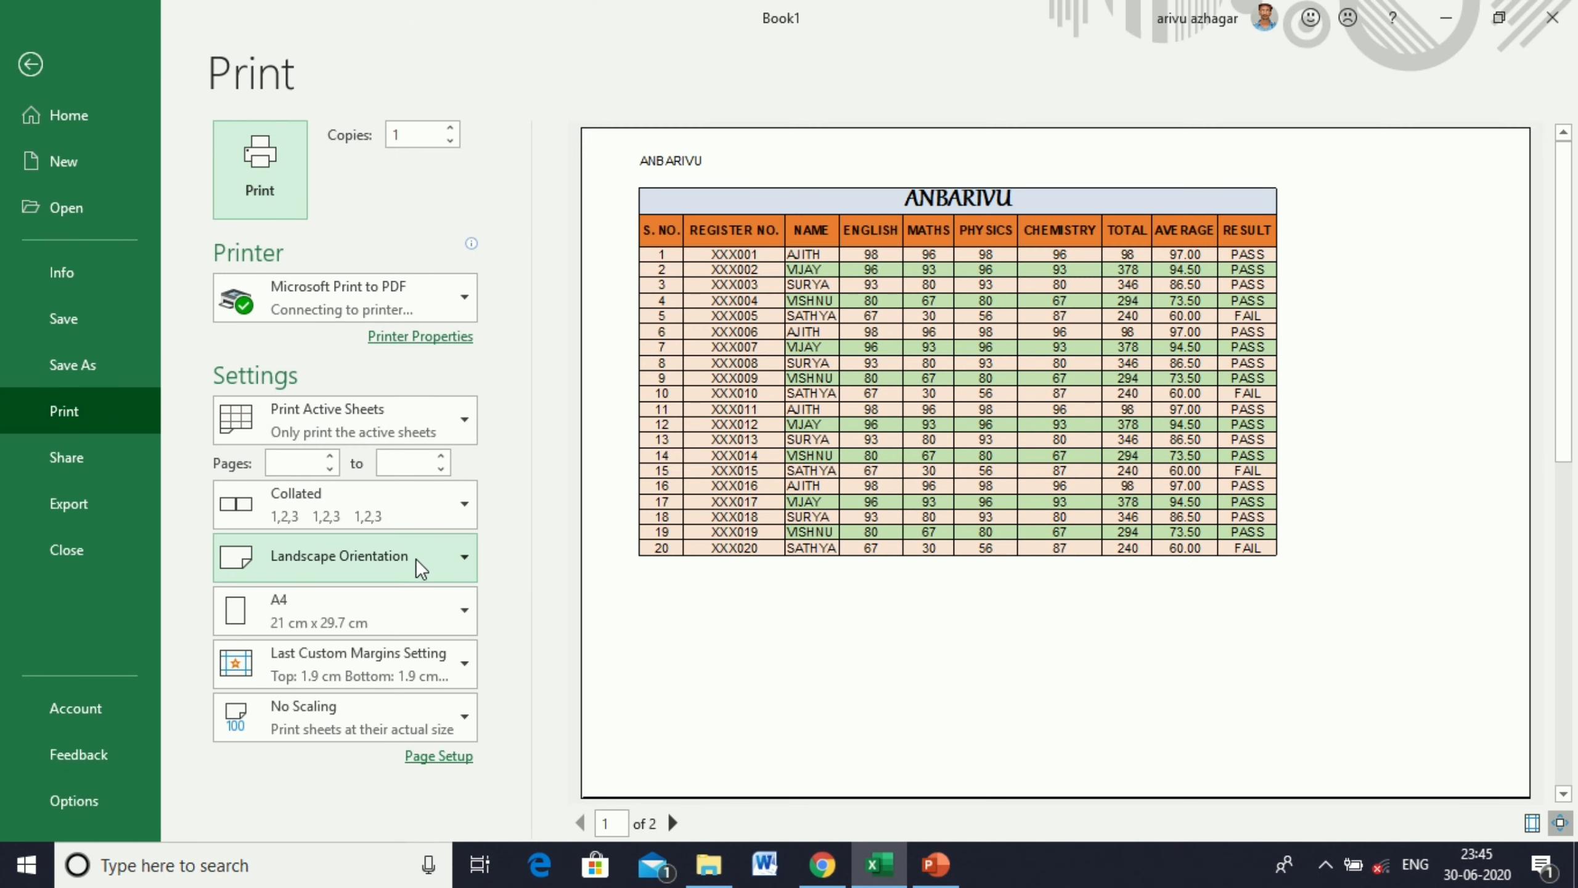
left_click(351, 708)
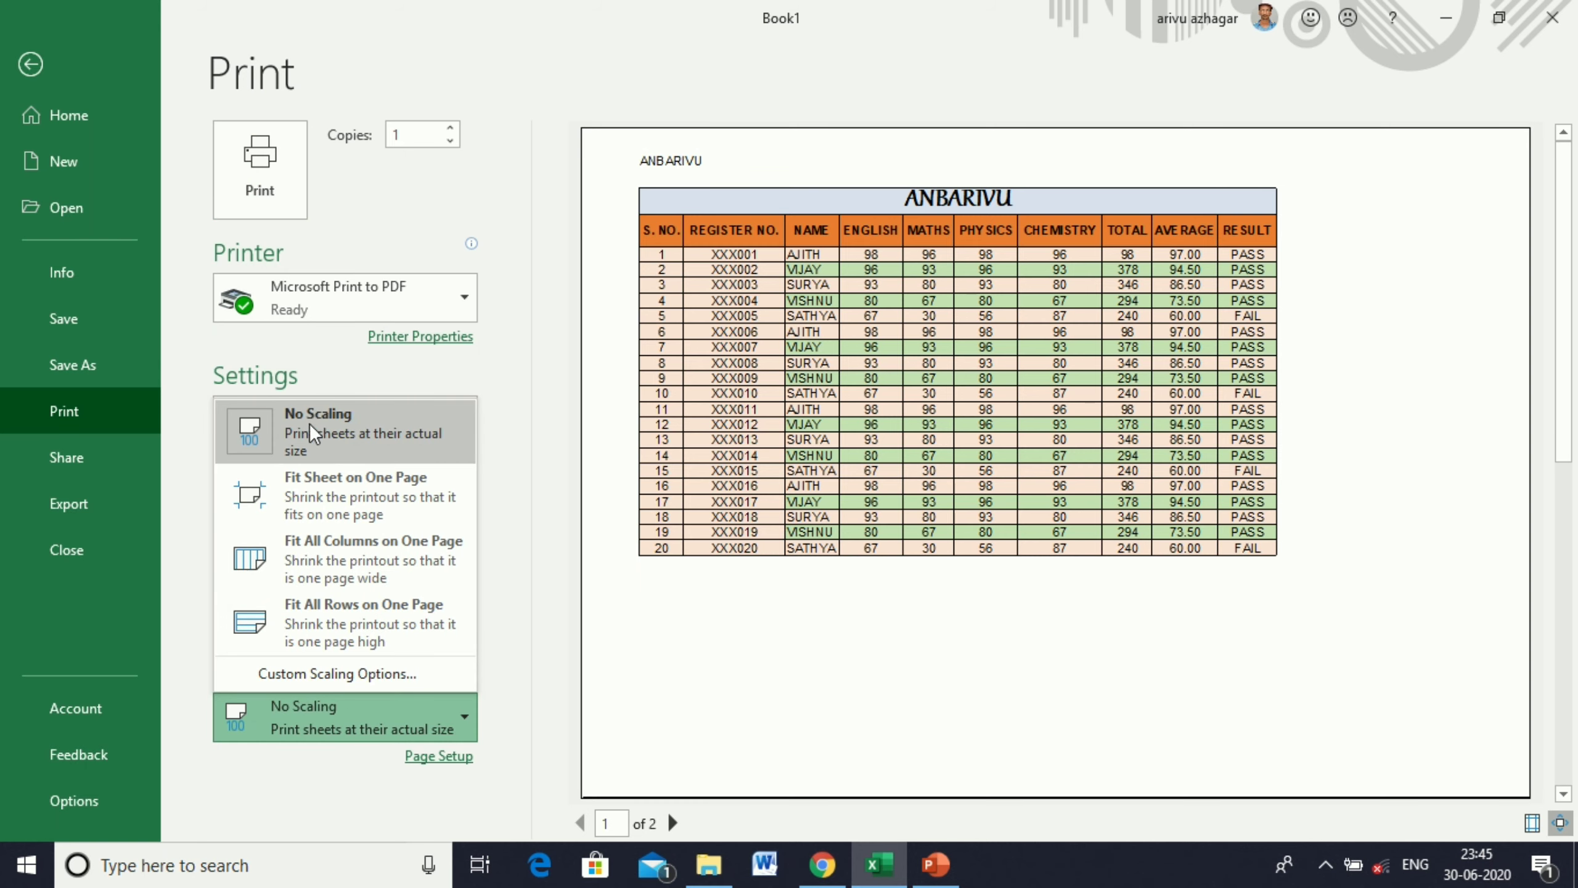
left_click(314, 435)
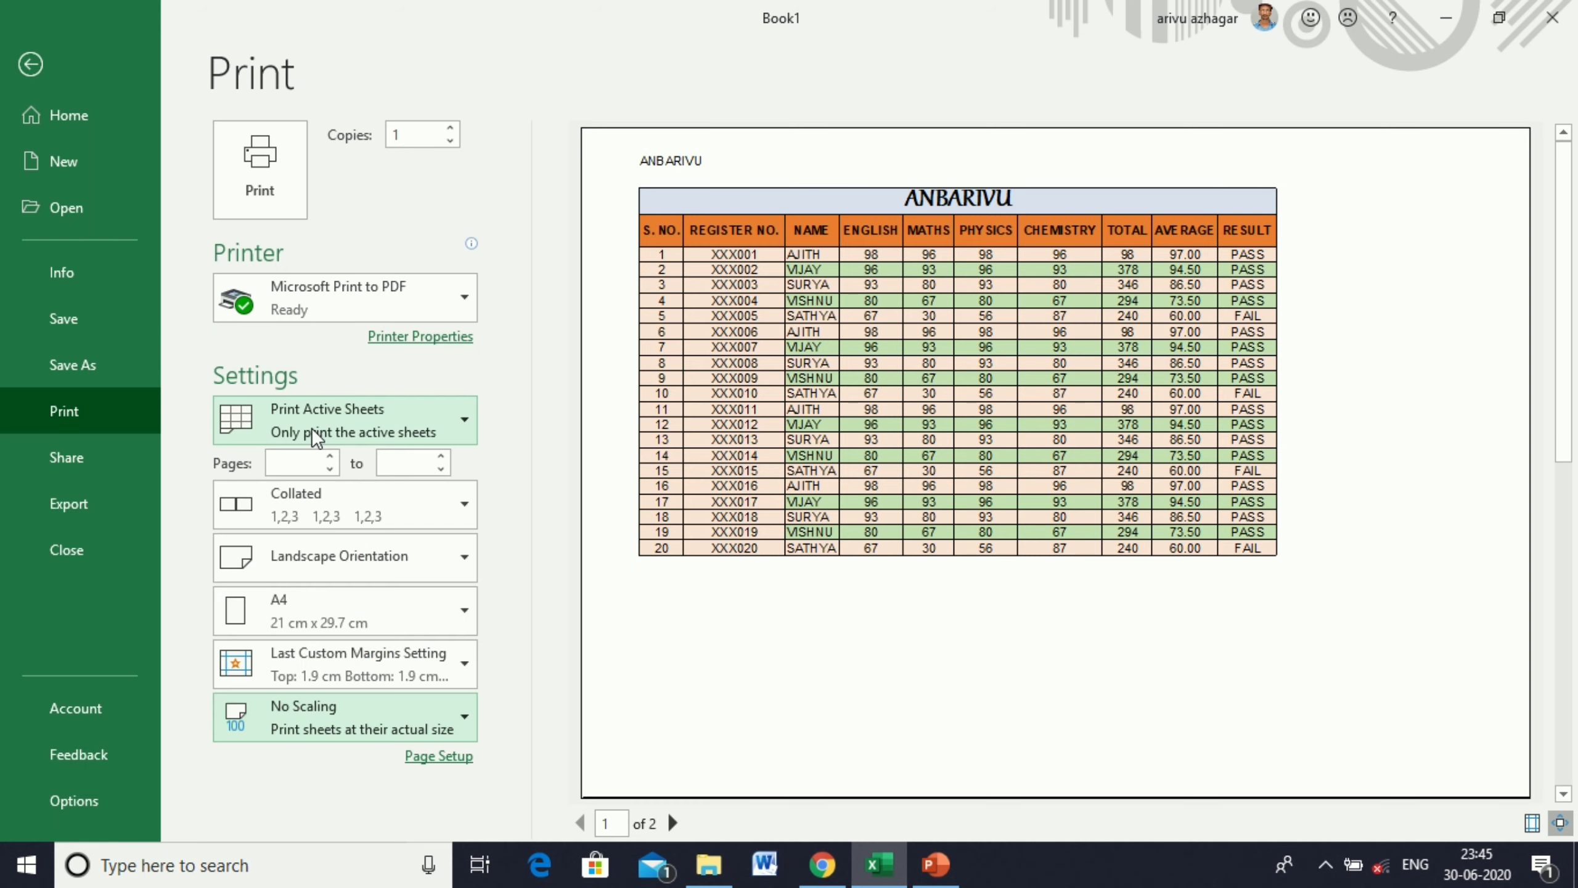
left_click(335, 721)
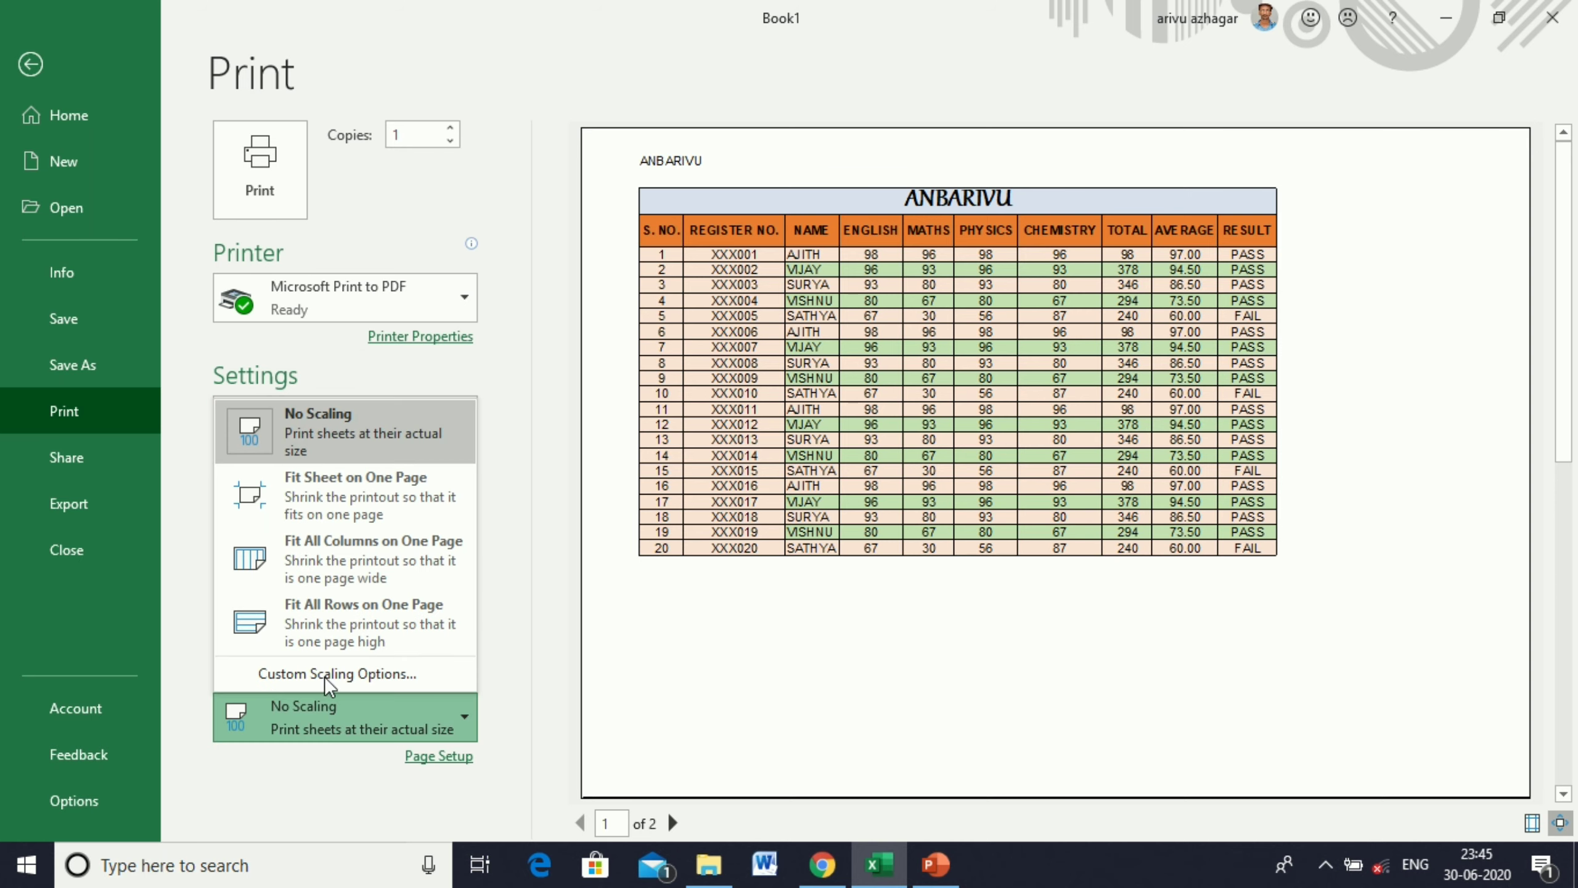
left_click(321, 501)
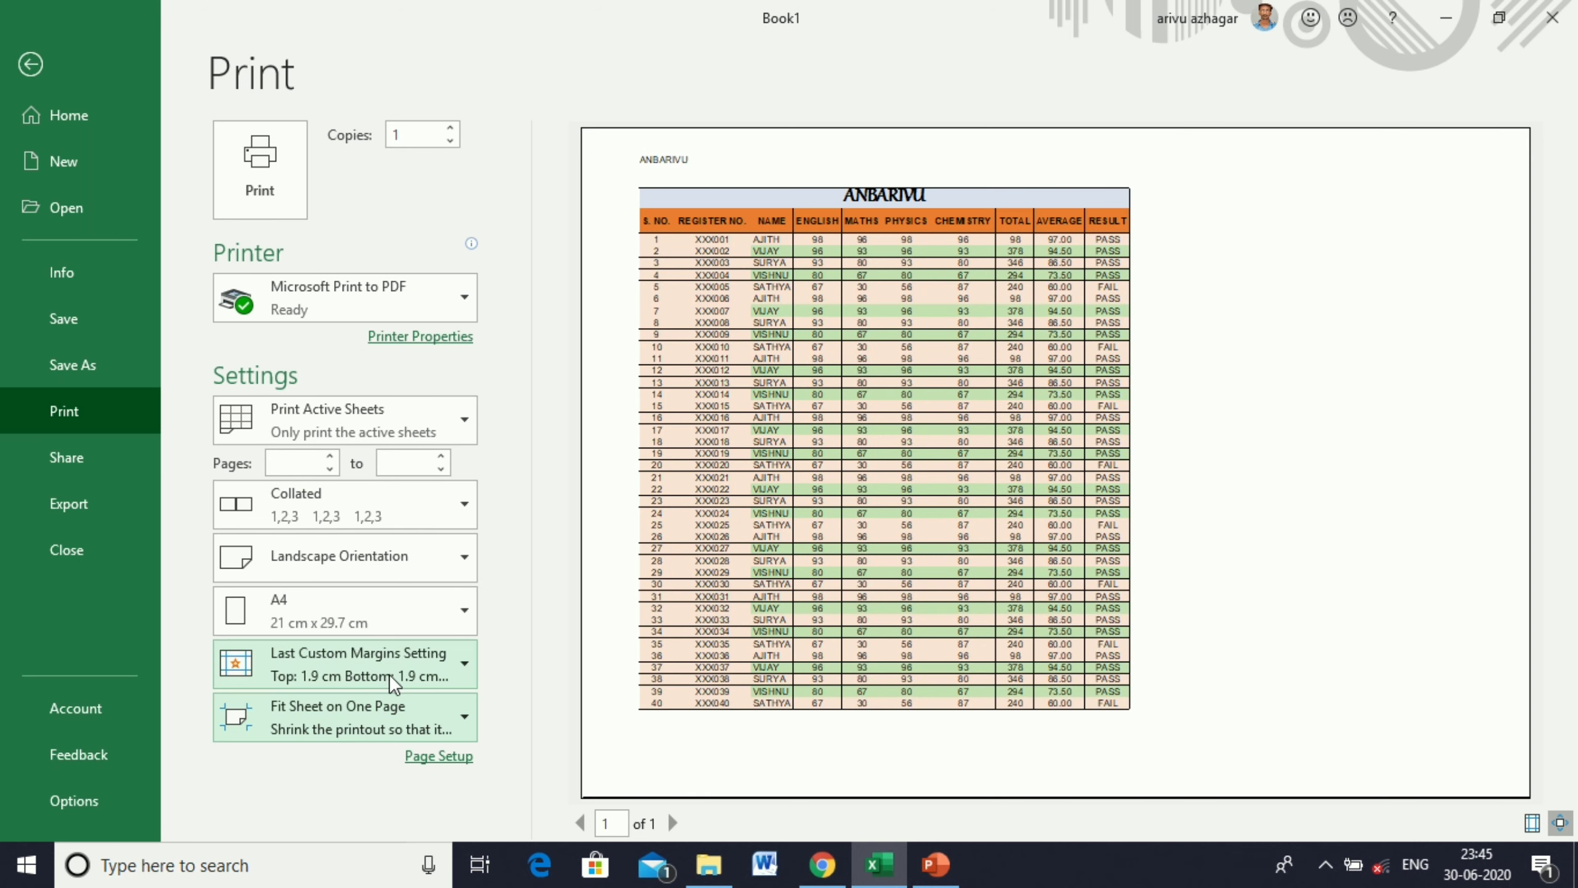
left_click(402, 723)
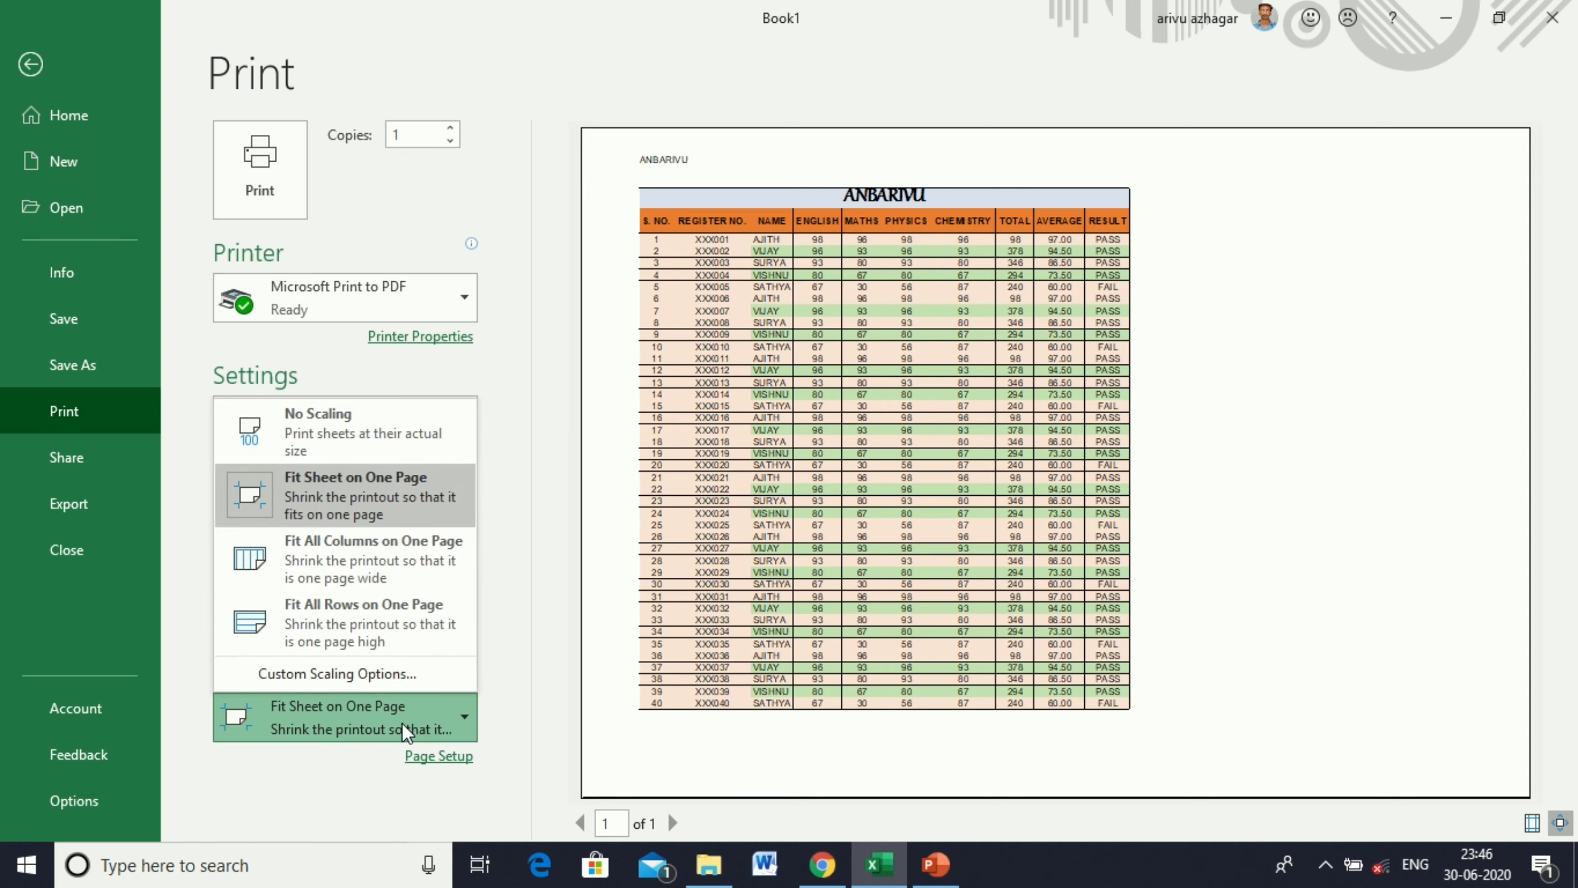
left_click(315, 479)
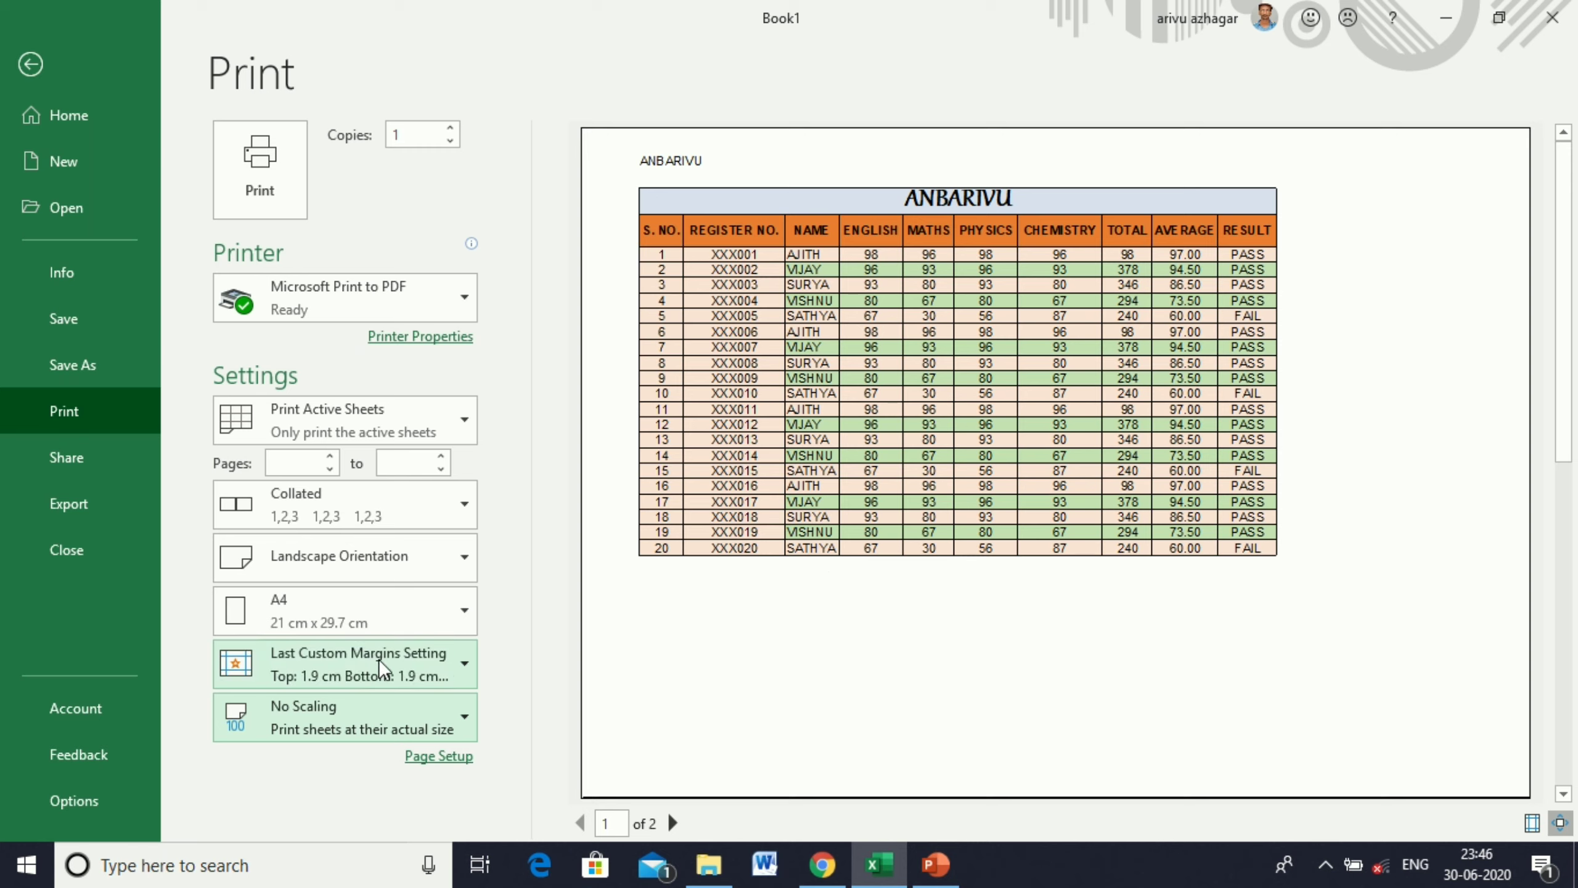
- View the paper sizes, try the Wide margins in the print settings, and set the margins to Normal
left_click(433, 614)
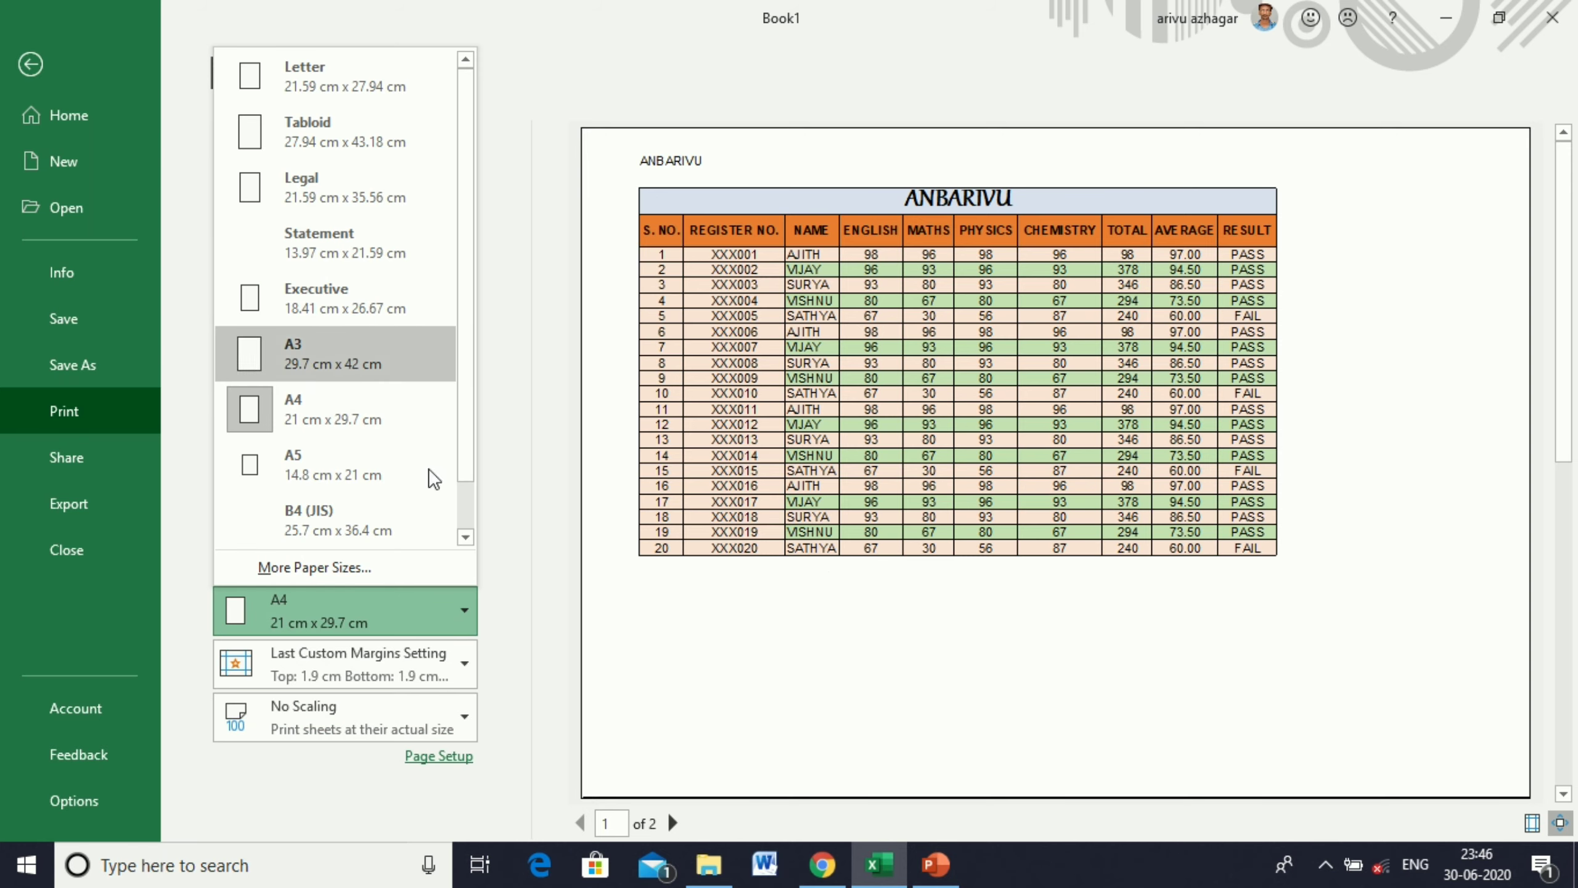
left_click(508, 647)
left_click(447, 660)
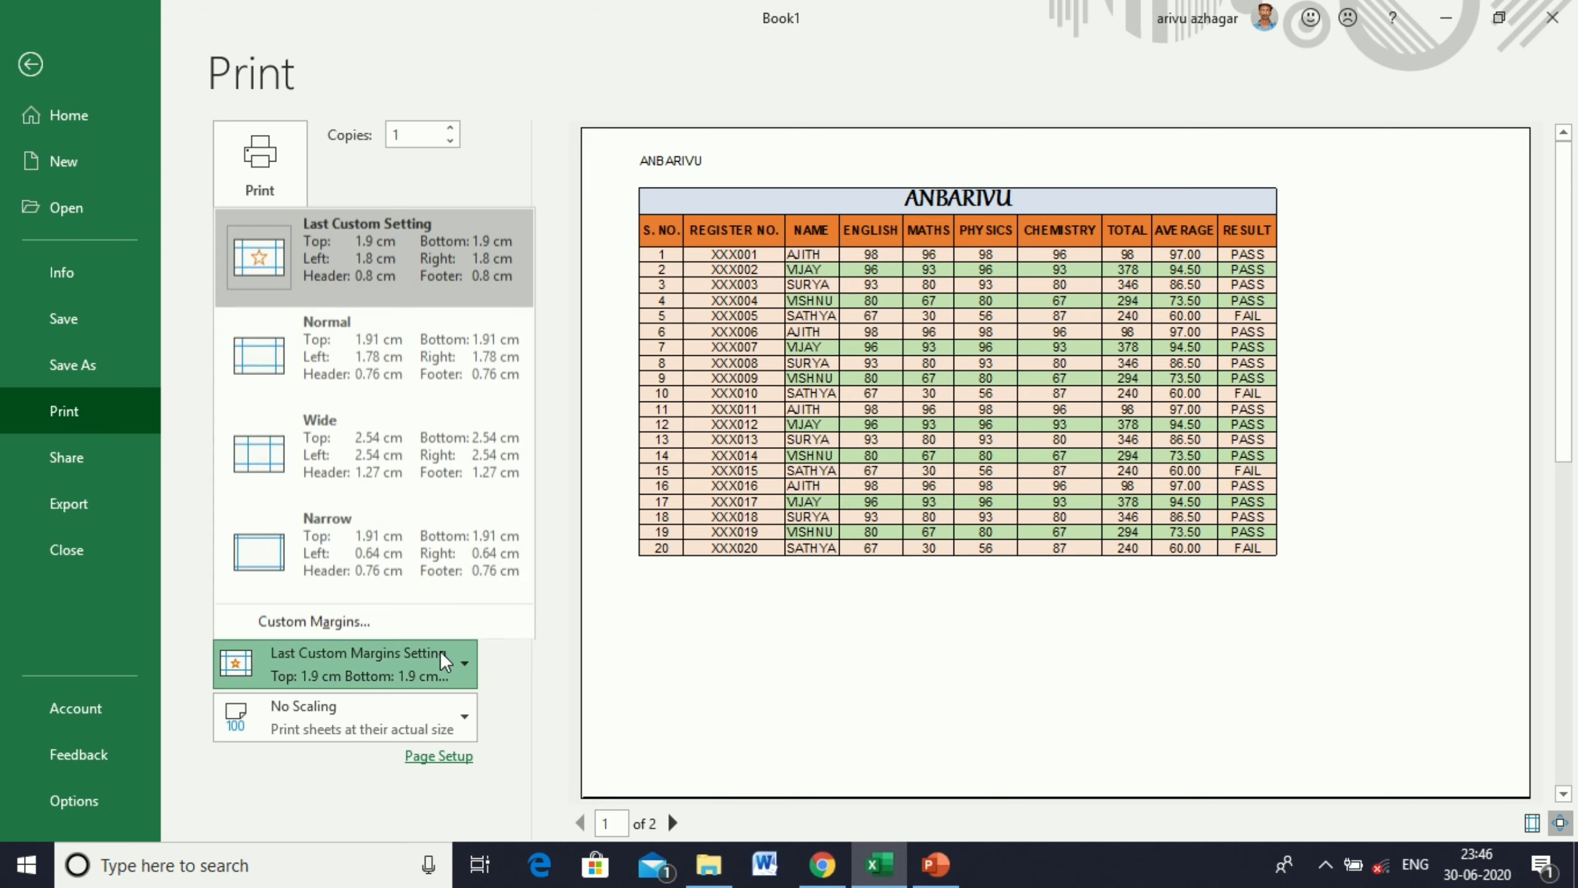
left_click(378, 435)
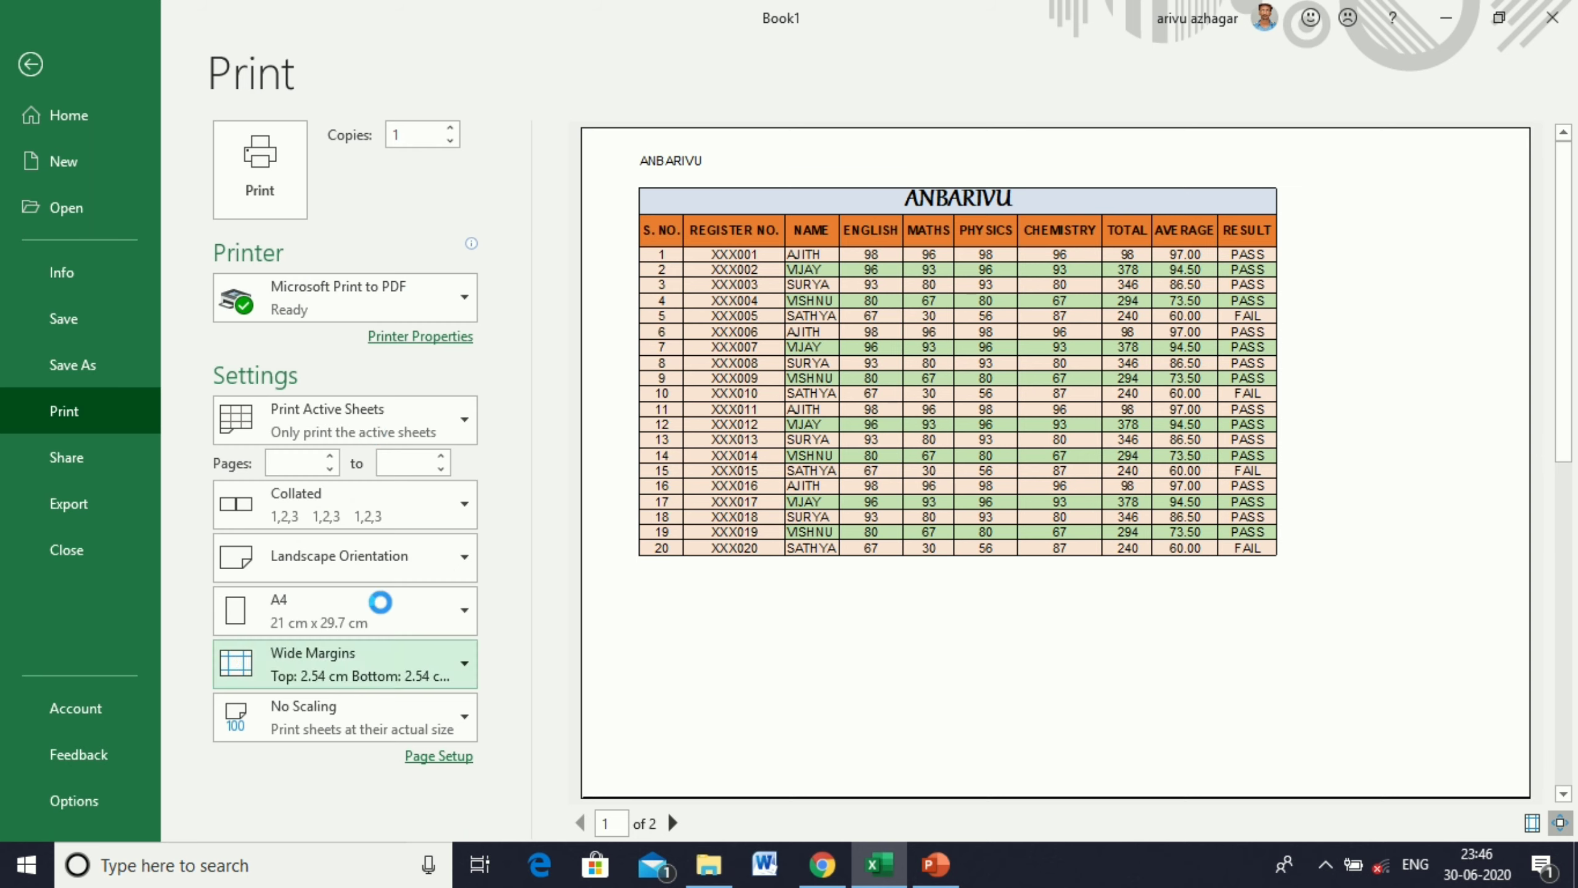
left_click(395, 669)
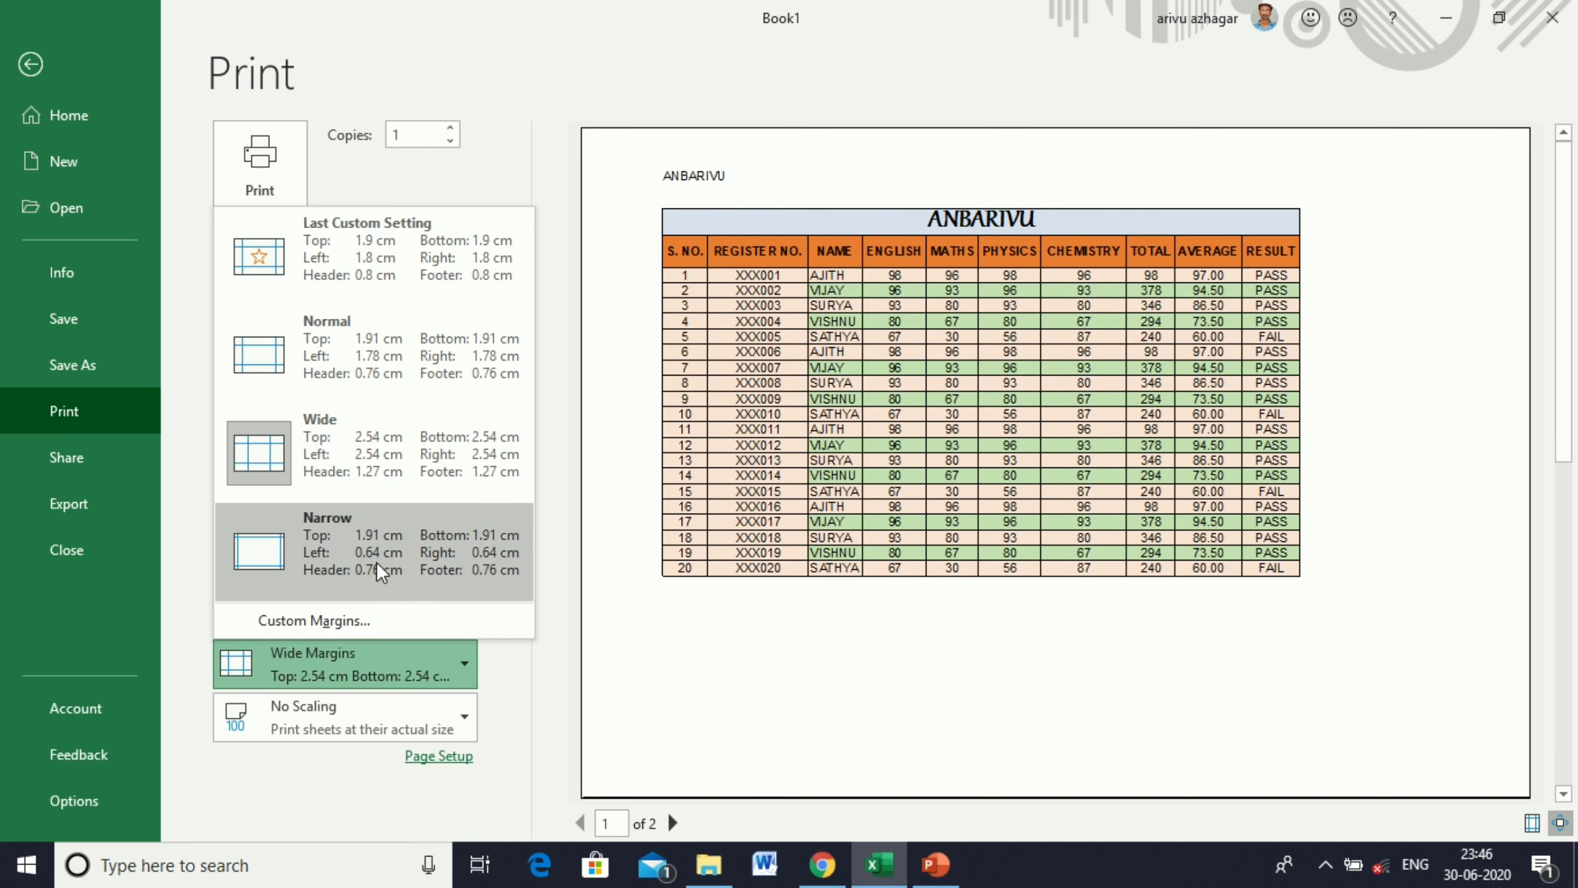
left_click(375, 368)
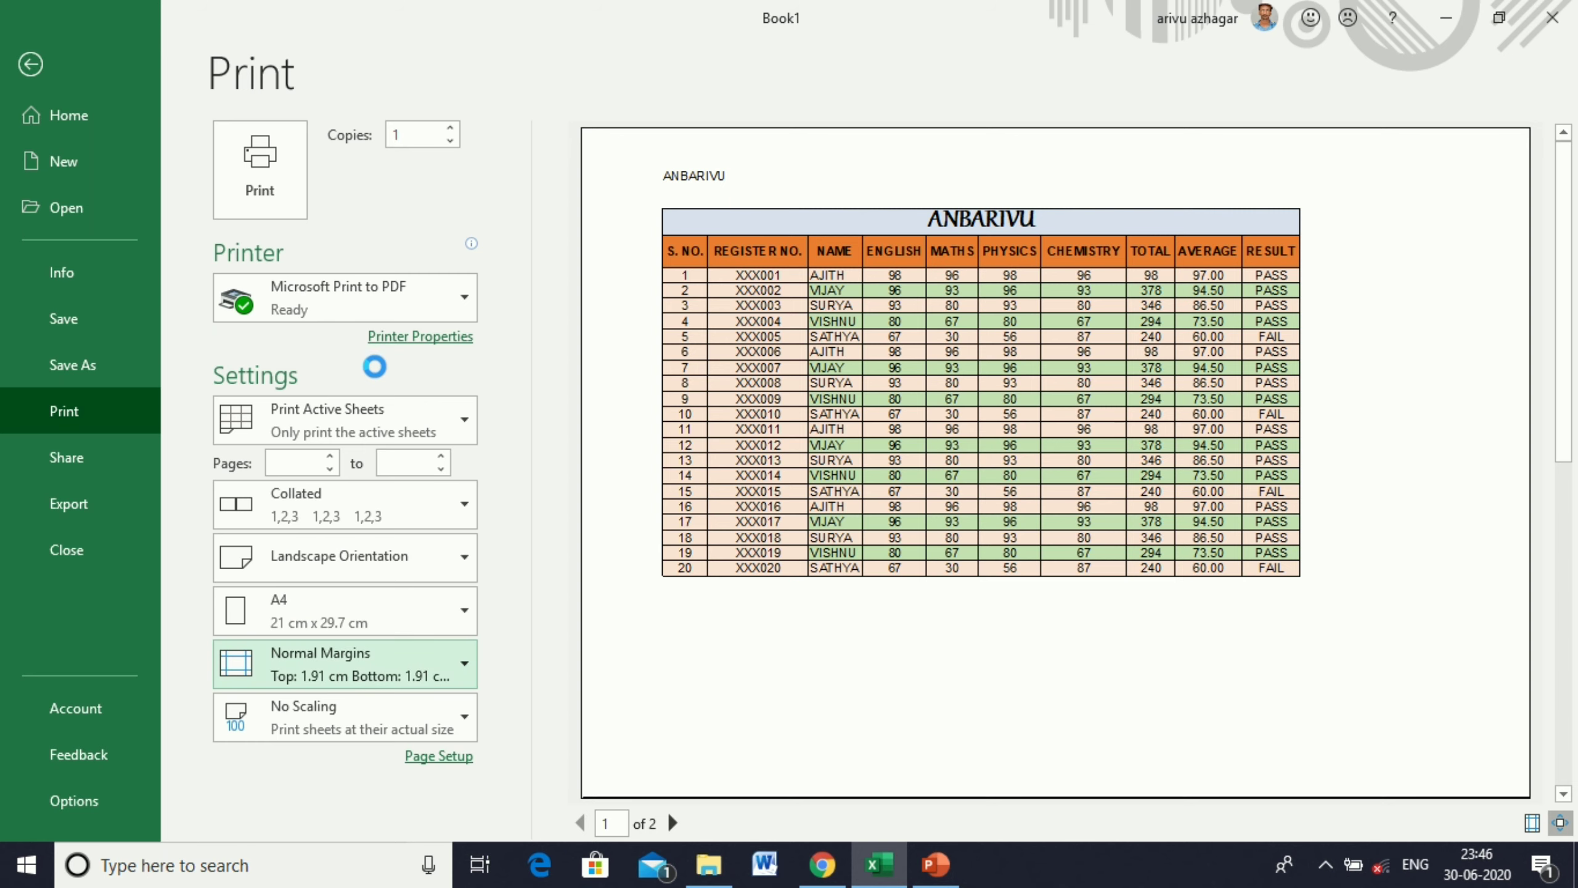
- View the orientation choices, set the range of pages to print from 1 to 1, and return to the sheet
left_click(340, 562)
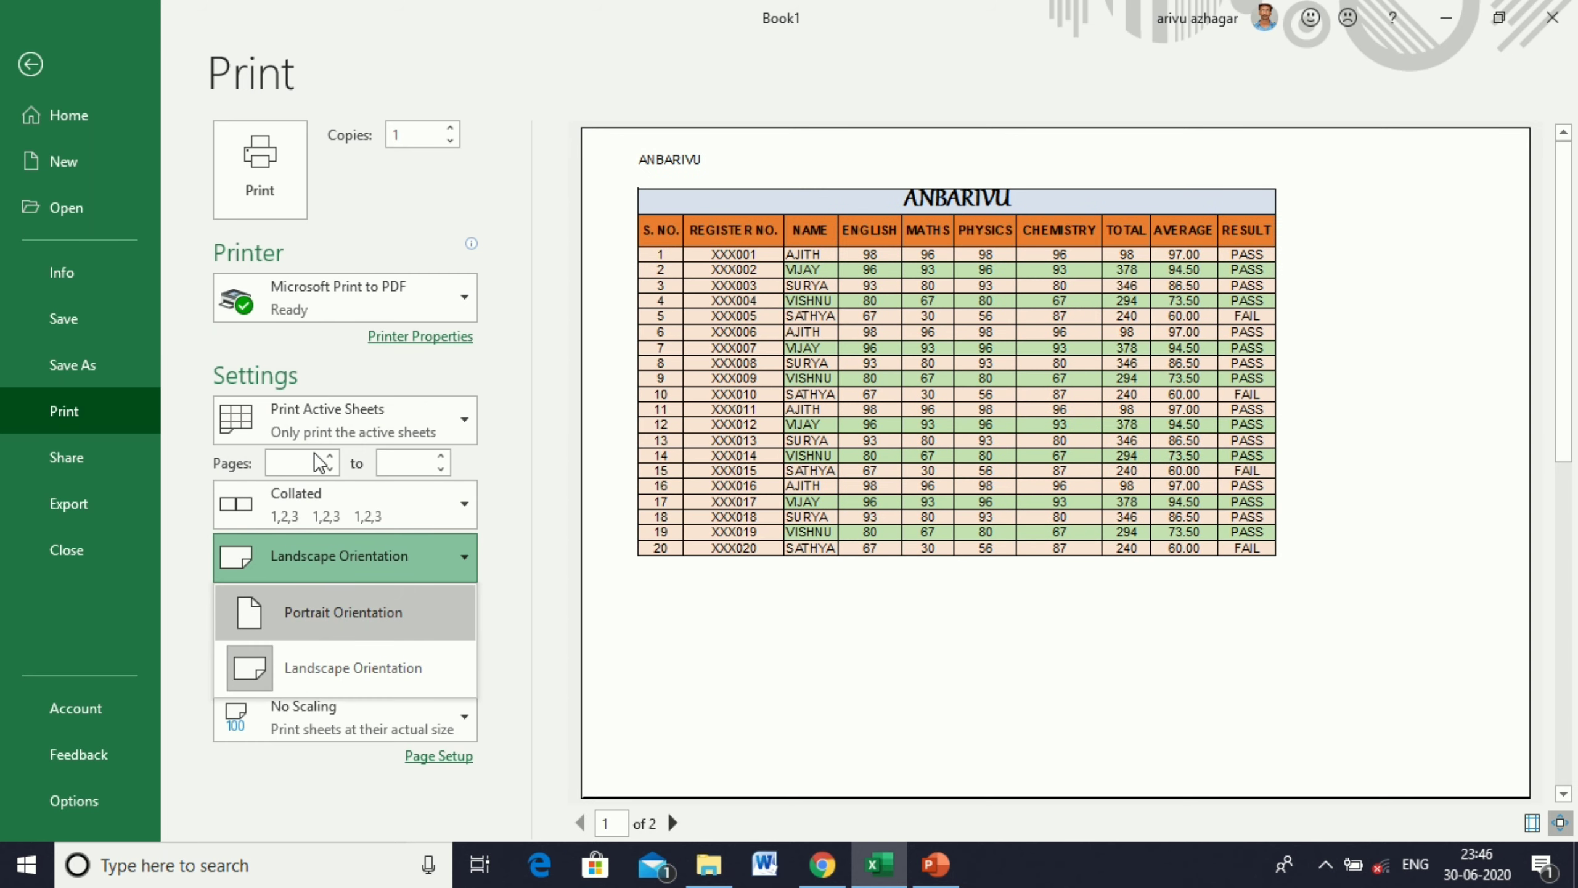
left_click(328, 459)
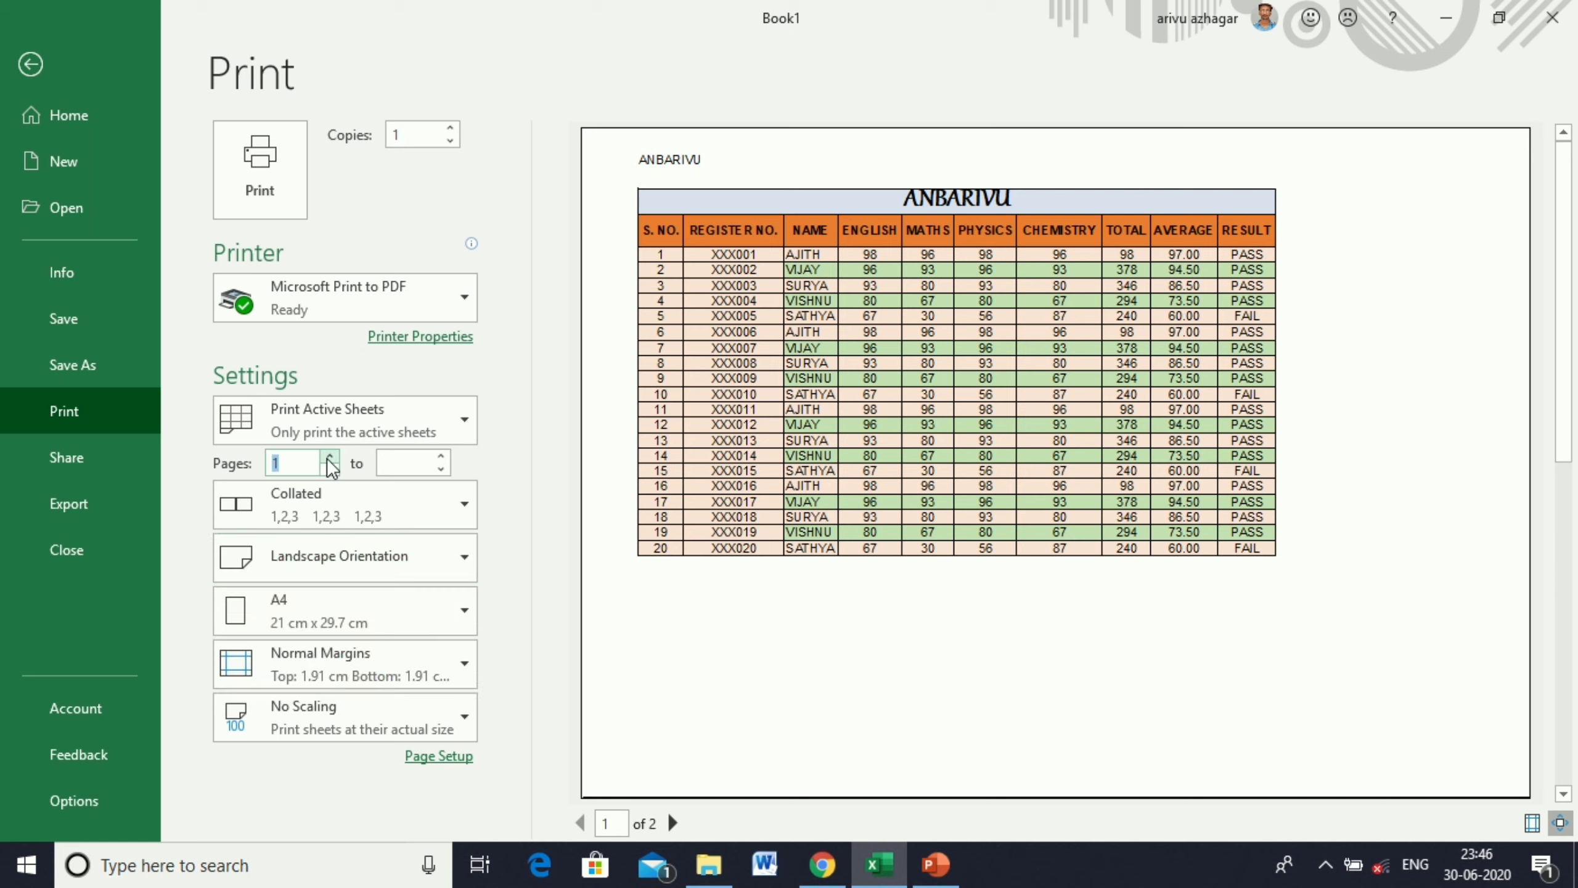
left_click(440, 457)
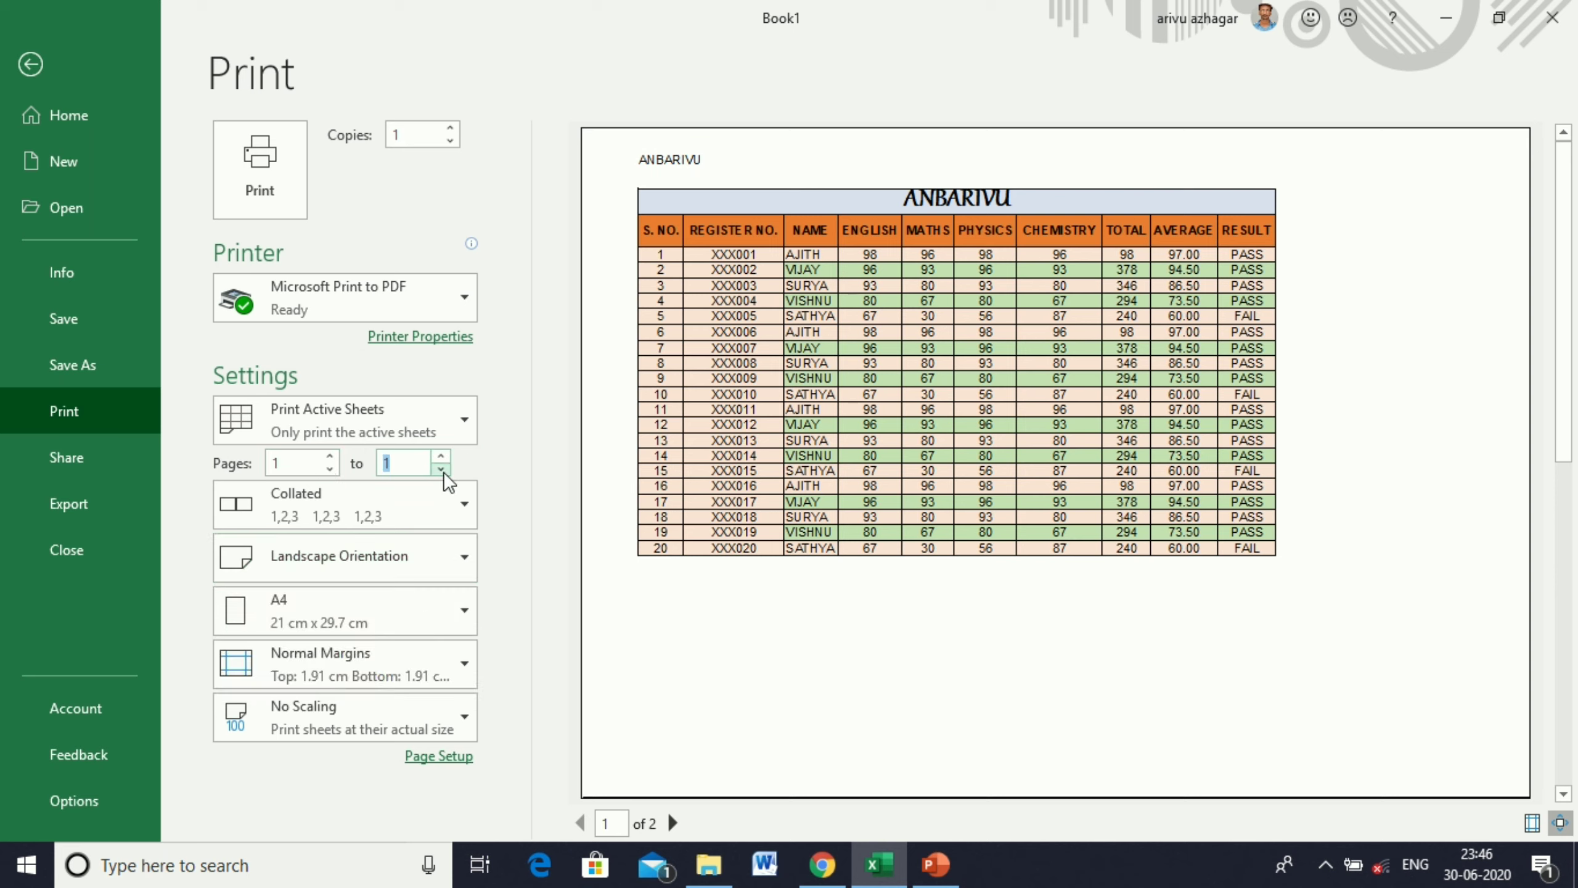
left_click(441, 457)
left_click(441, 470)
left_click(32, 59)
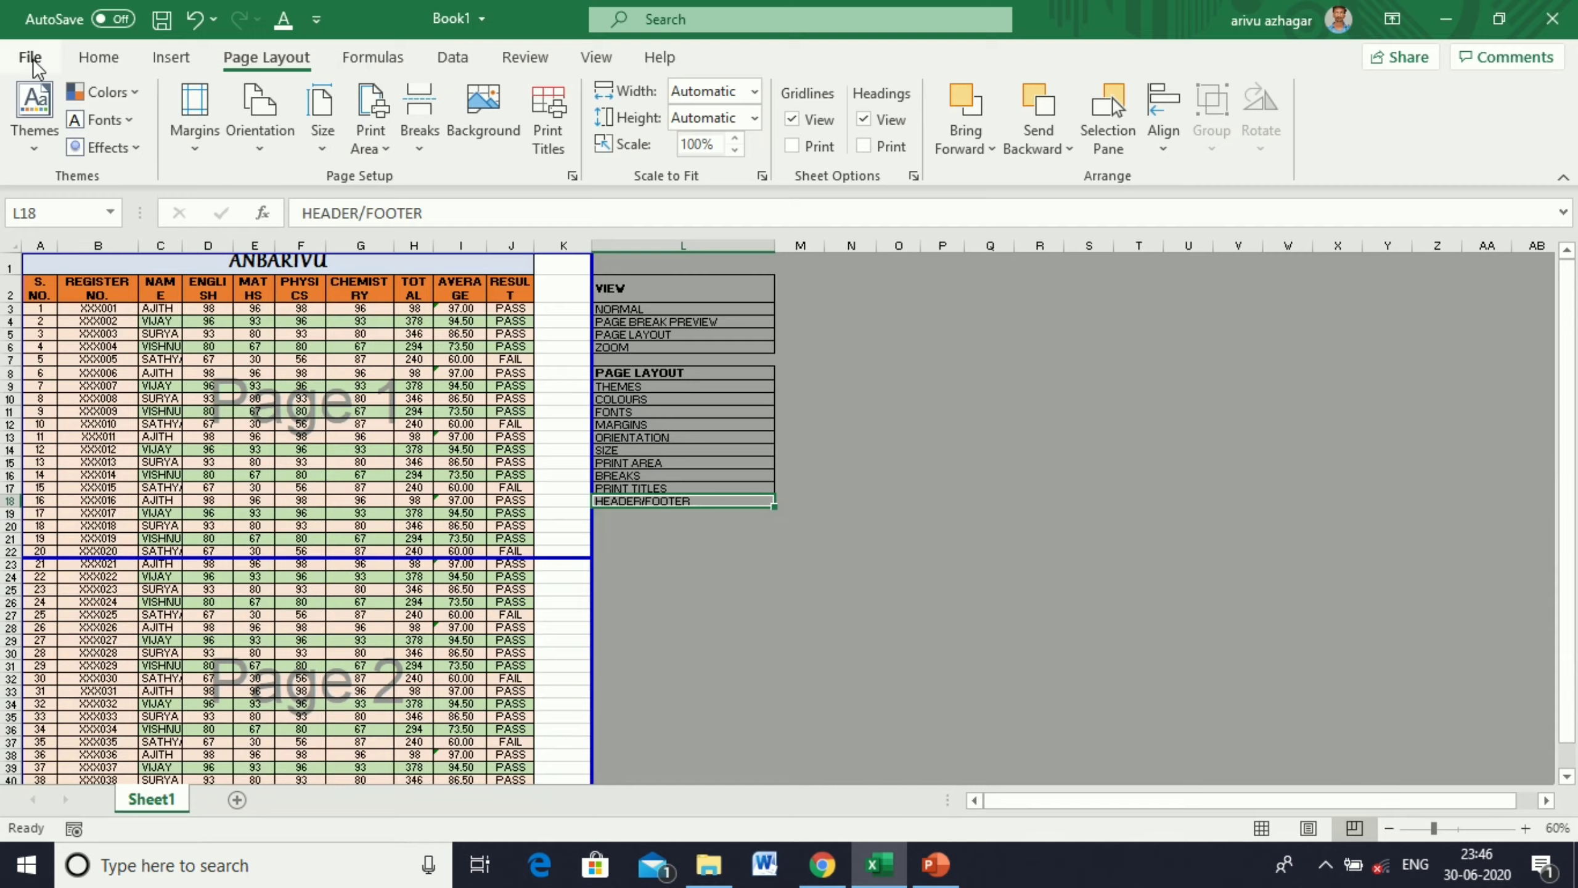
scroll(491, 602, "down", 3)
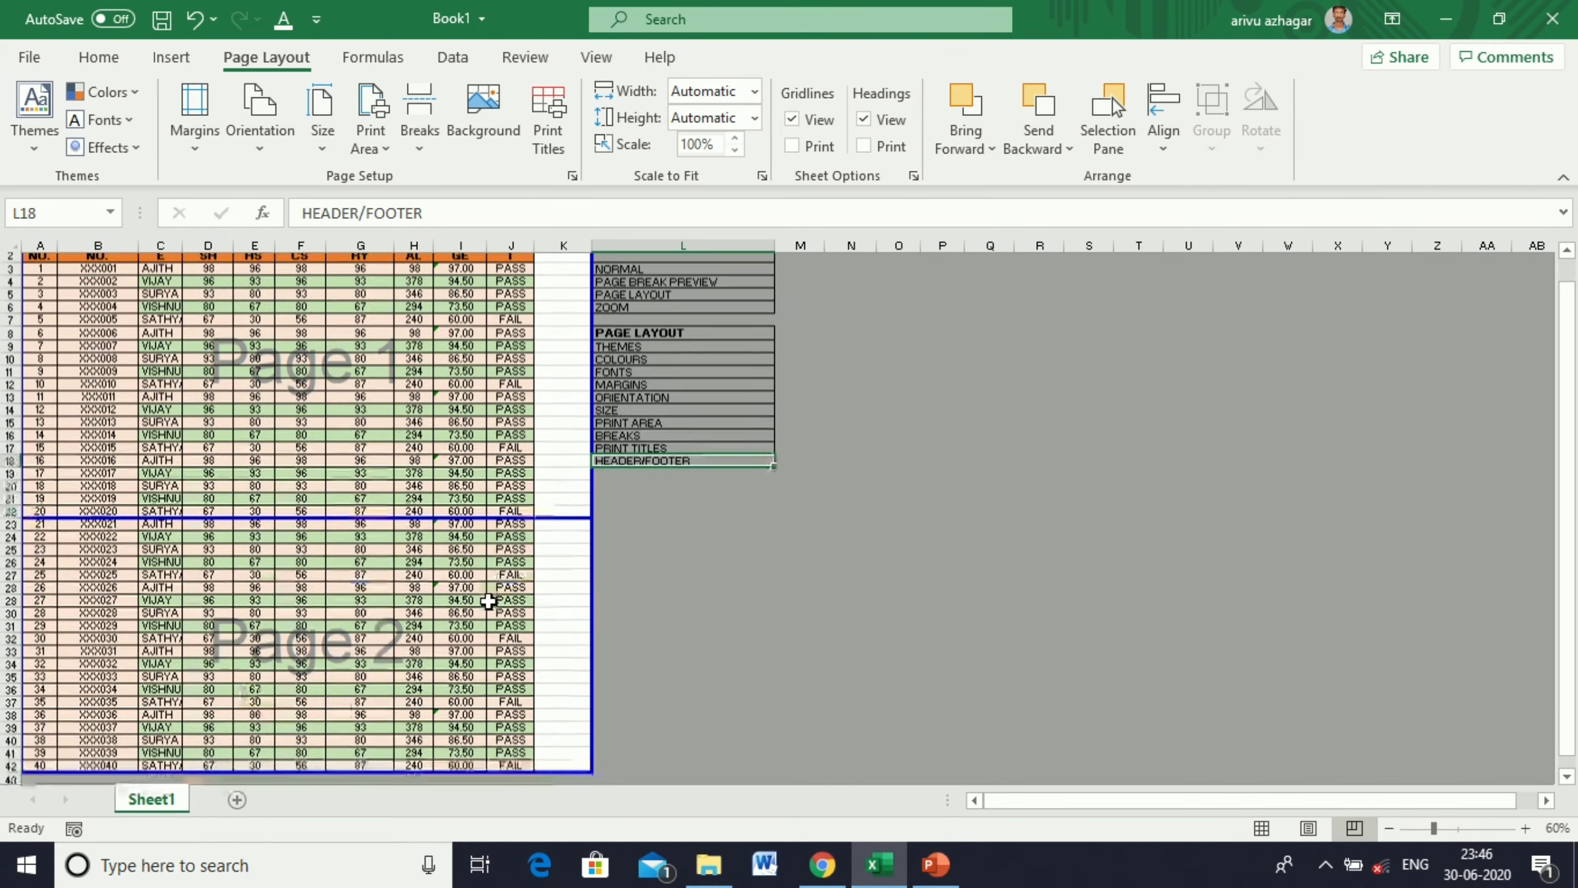
scroll(489, 606, "up", 3)
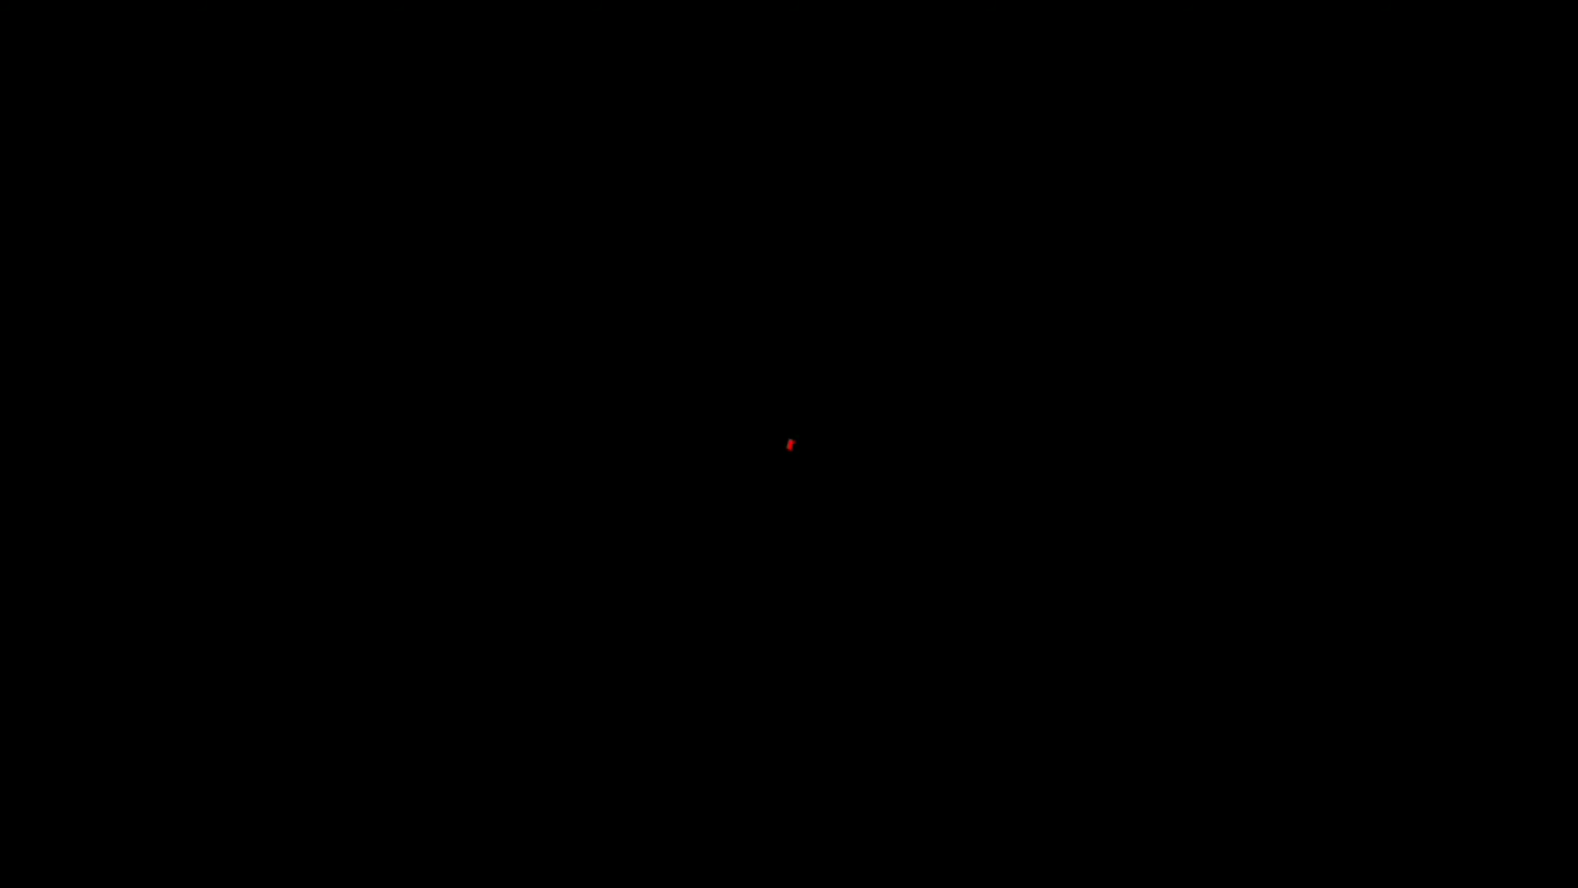